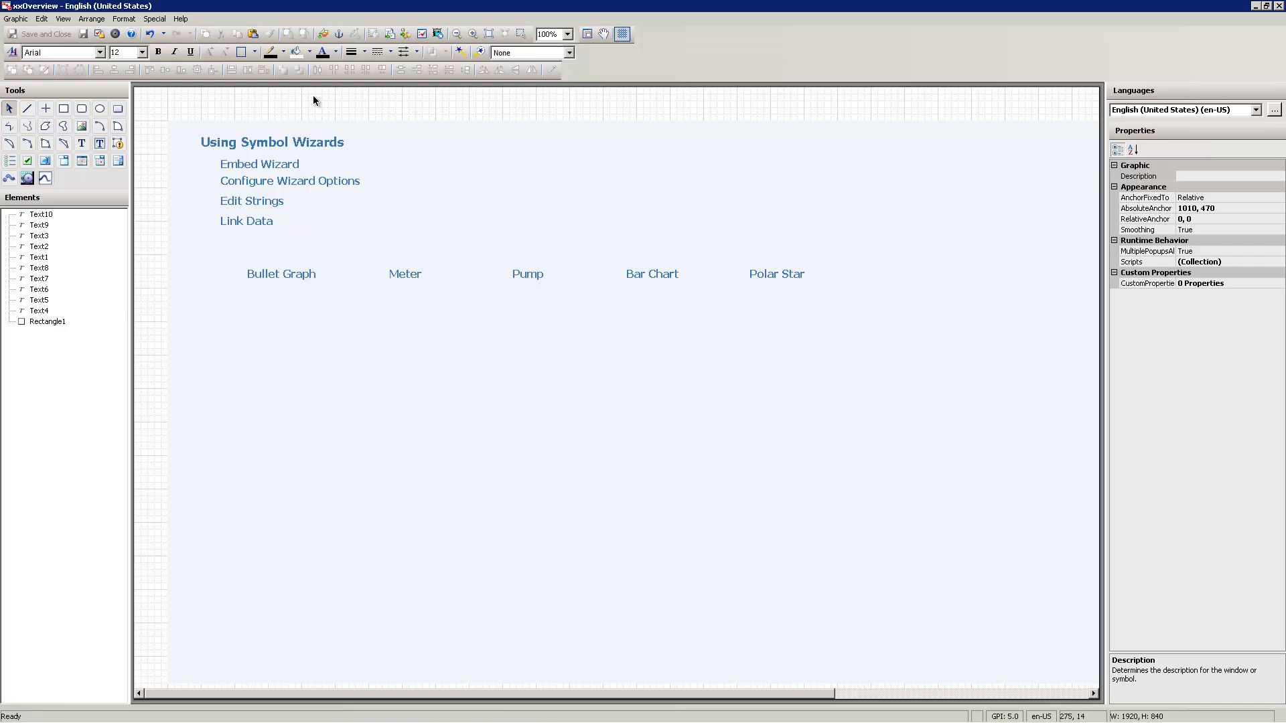
- Embed an SA_BulletGraph symbol from Dashboard Tools below the symbol labels
{"action": "left_click", "coordinate": [323, 29]}
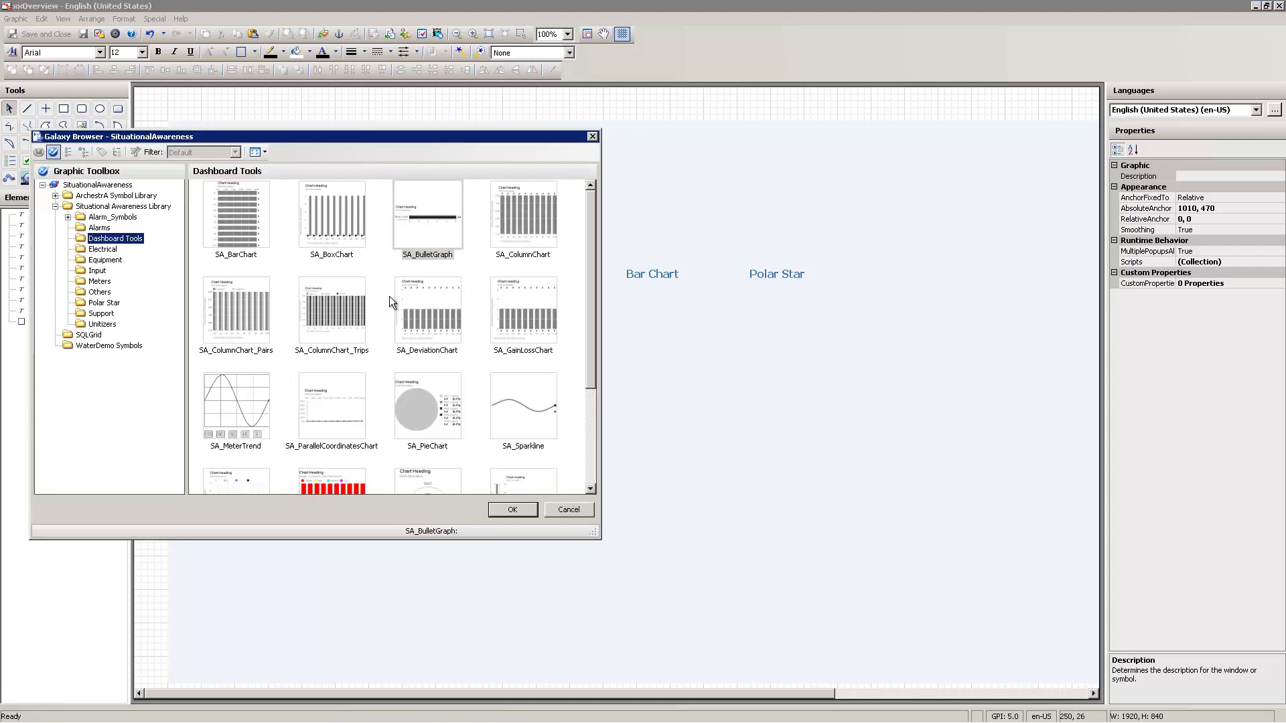
{"action": "left_click", "coordinate": [420, 217]}
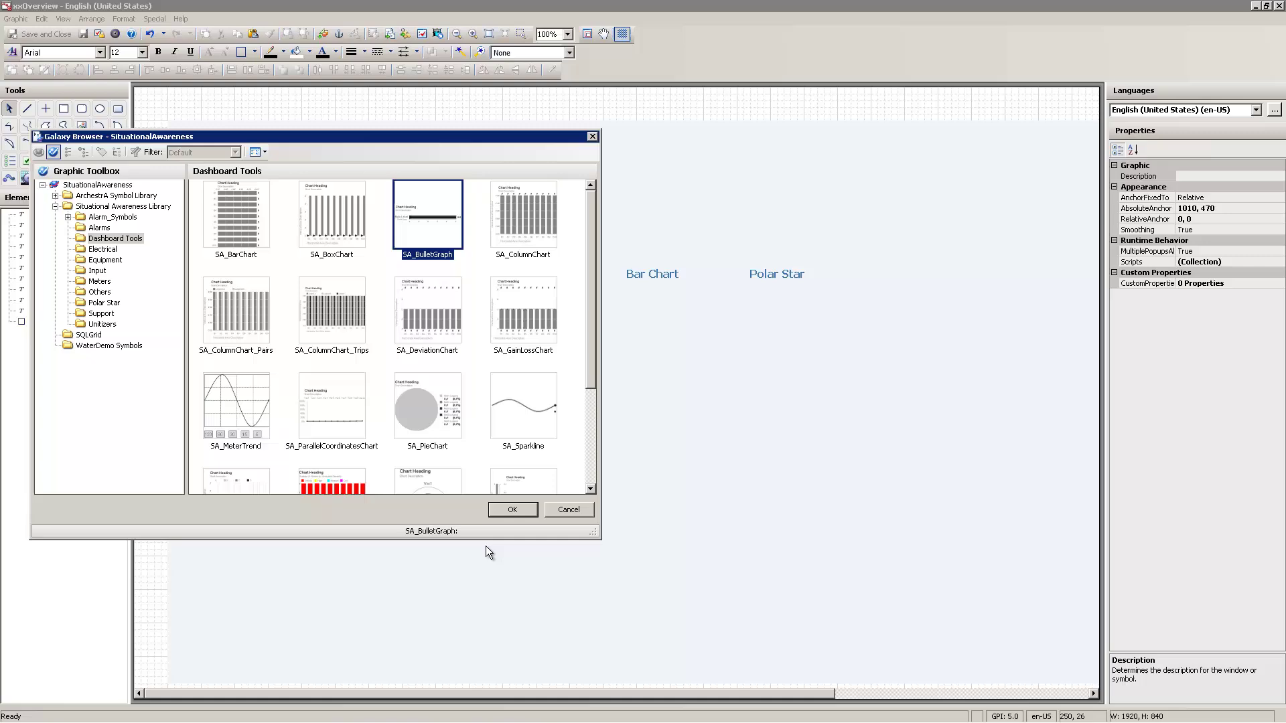
{"action": "left_click", "coordinate": [510, 510]}
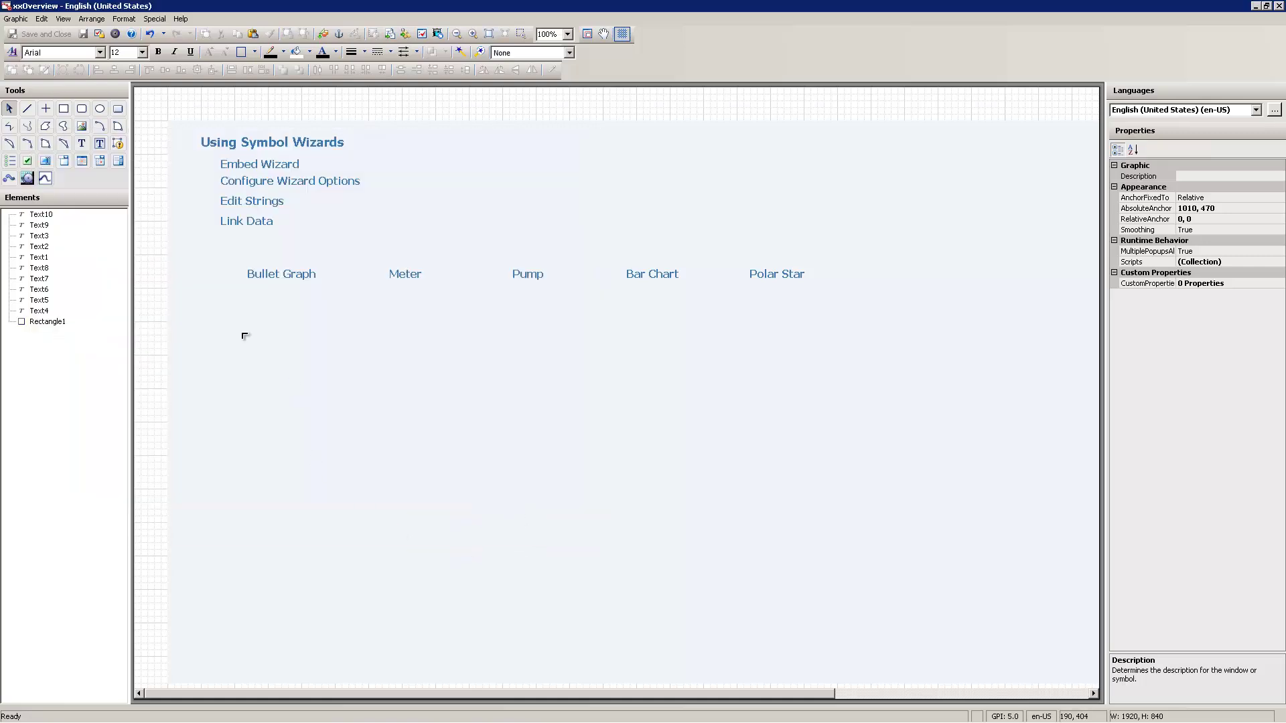
{"action": "left_click", "coordinate": [257, 296]}
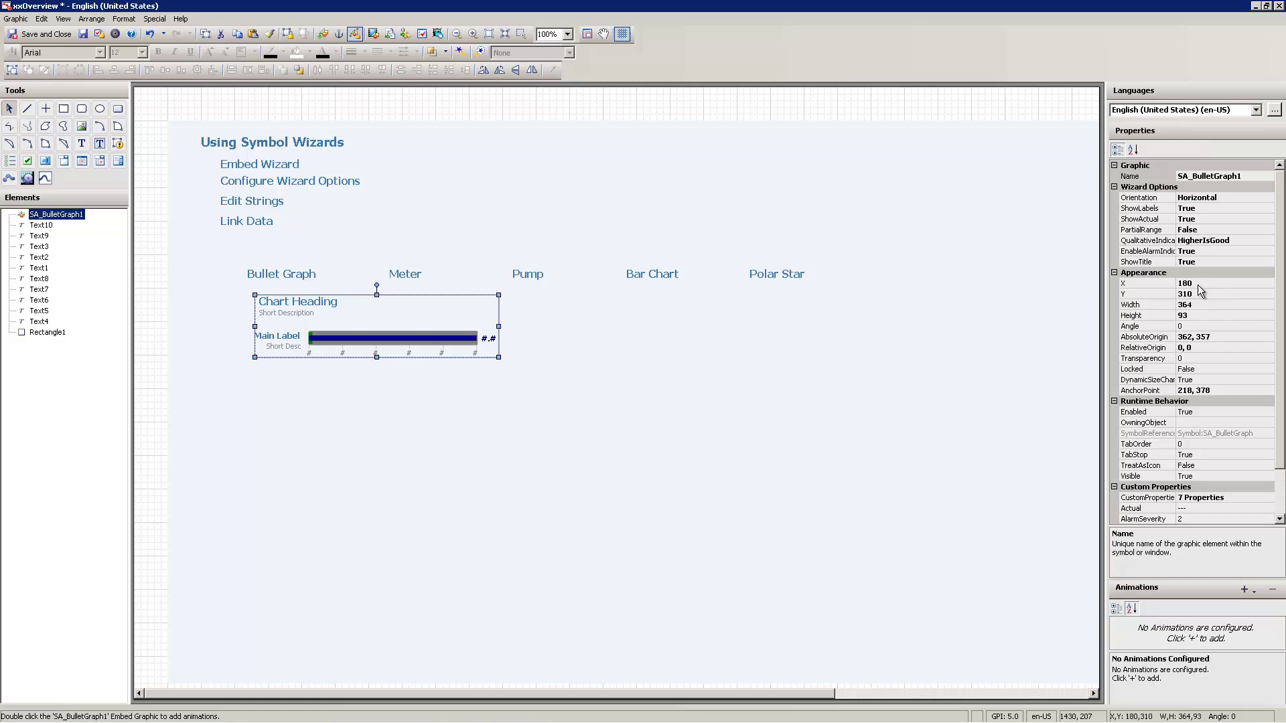
- Make the bullet graph vertical with its title hidden, and move it under the Bullet Graph label
{"action": "double_click", "coordinate": [1197, 198]}
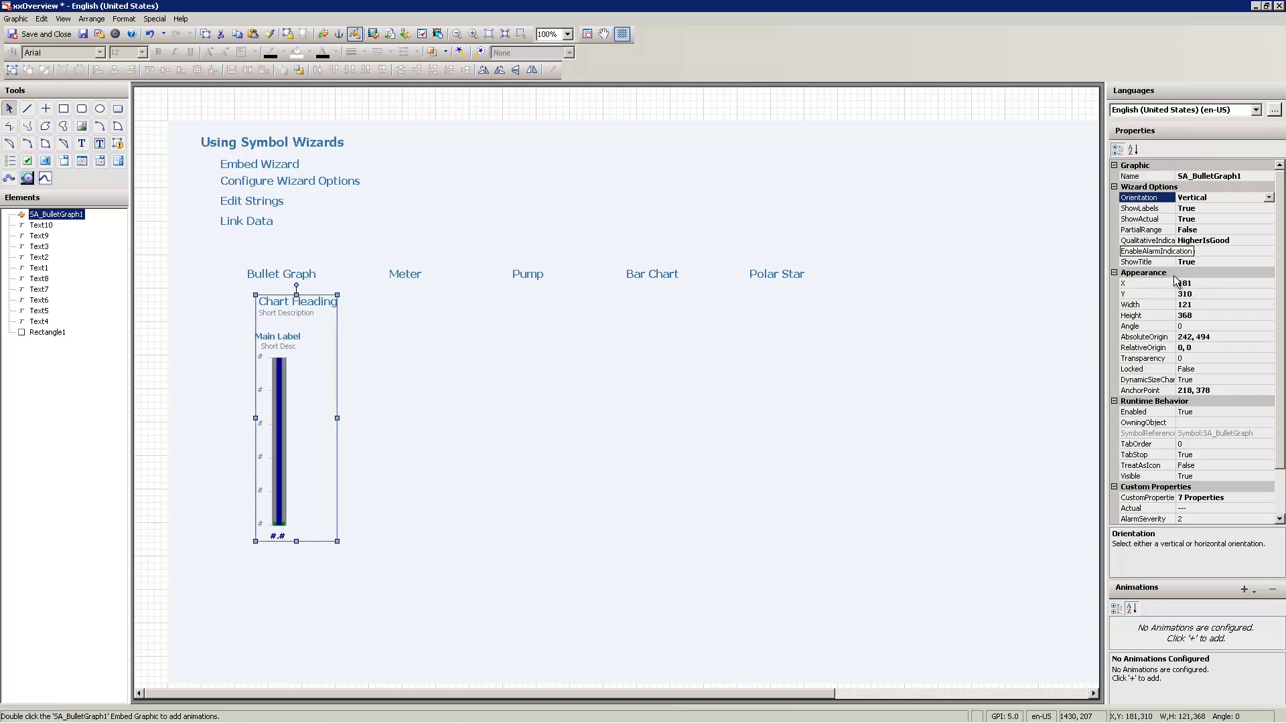
{"action": "double_click", "coordinate": [1196, 261]}
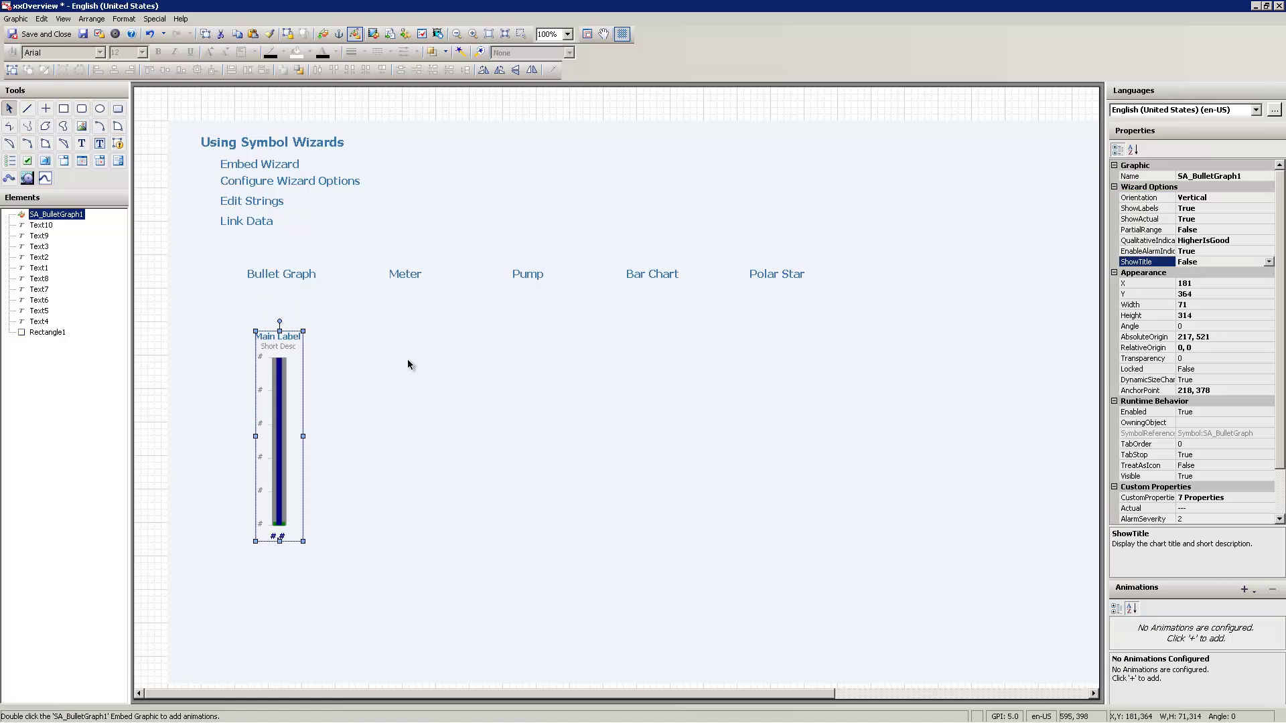
{"action": "left_click_drag", "start_coordinate": [275, 342], "coordinate": [281, 306]}
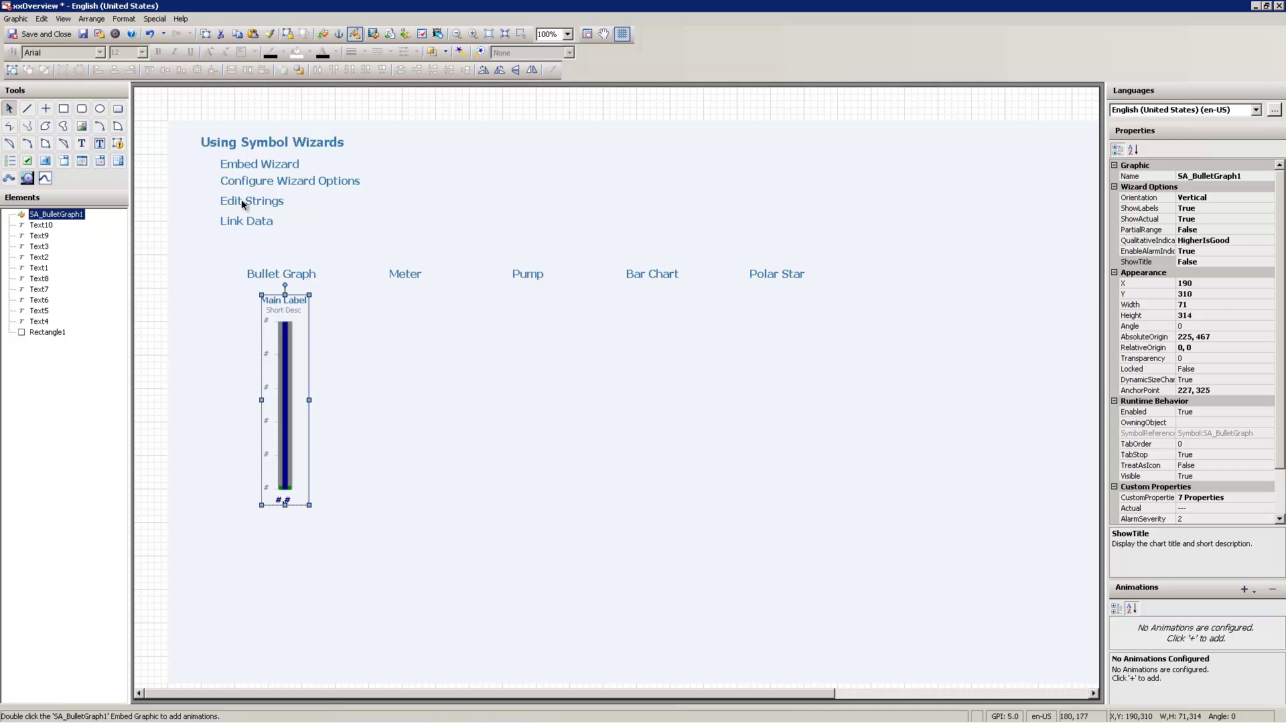
- Substitute the bullet graph's Main Label string with 'My Stuff'
{"action": "right_click", "coordinate": [302, 300]}
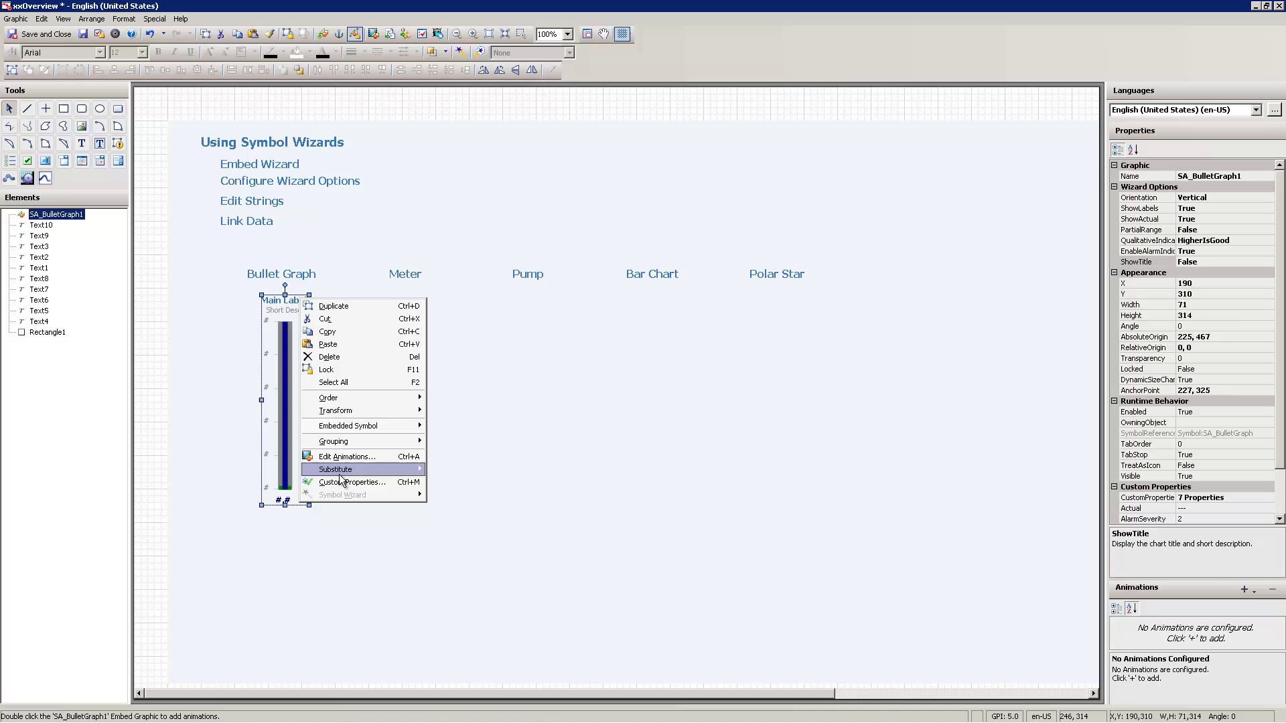
{"action": "mouse_move", "coordinate": [340, 477]}
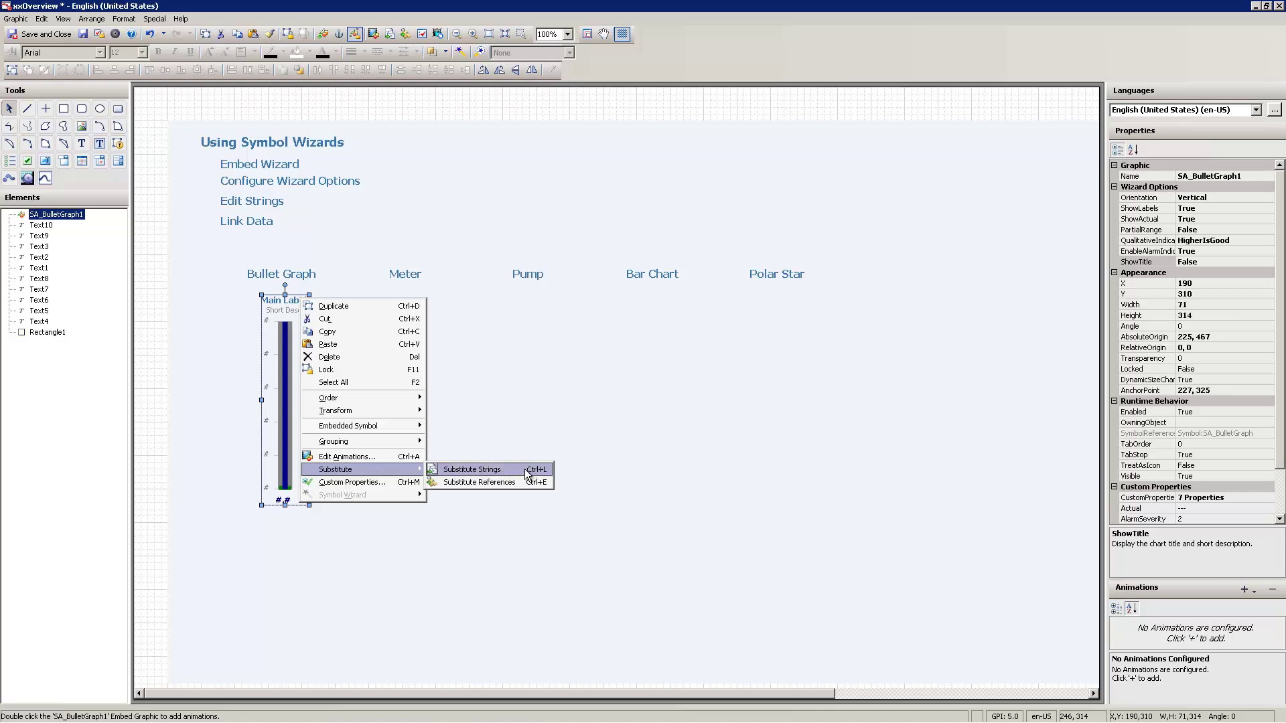
{"action": "left_click", "coordinate": [503, 470]}
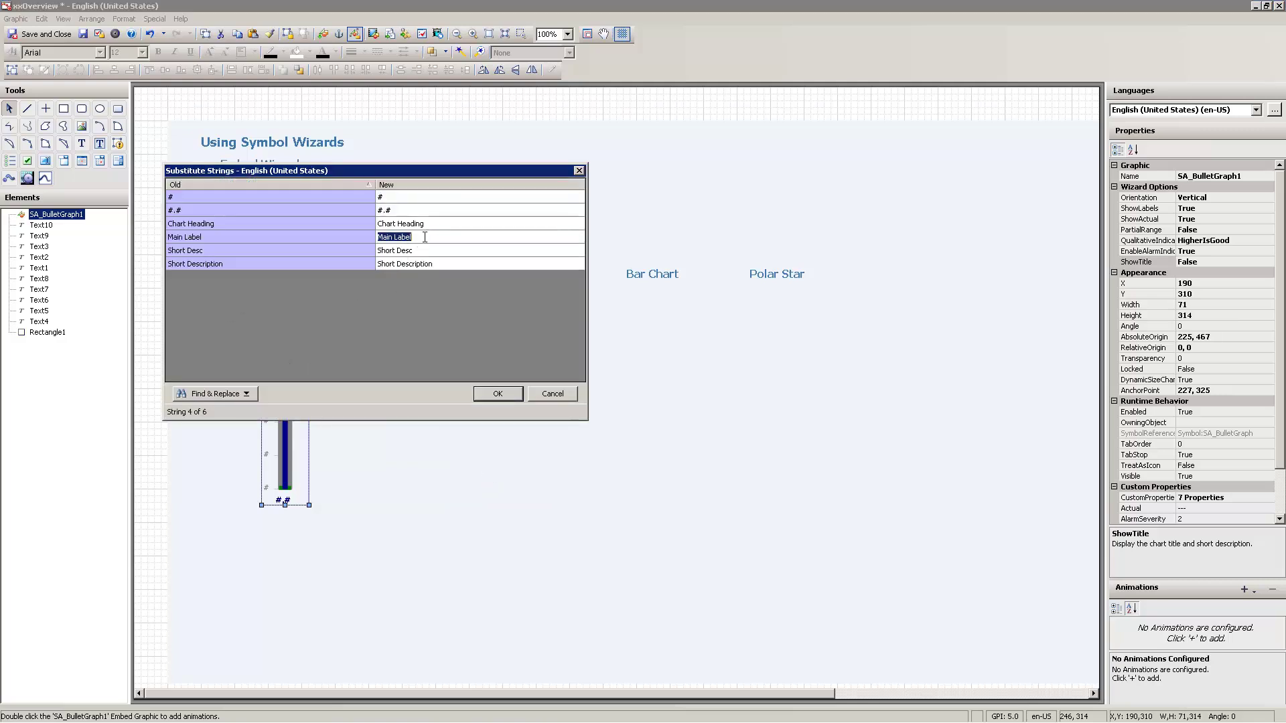
{"action": "type", "text": "My Stuff"}
{"action": "key", "text": "Return"}
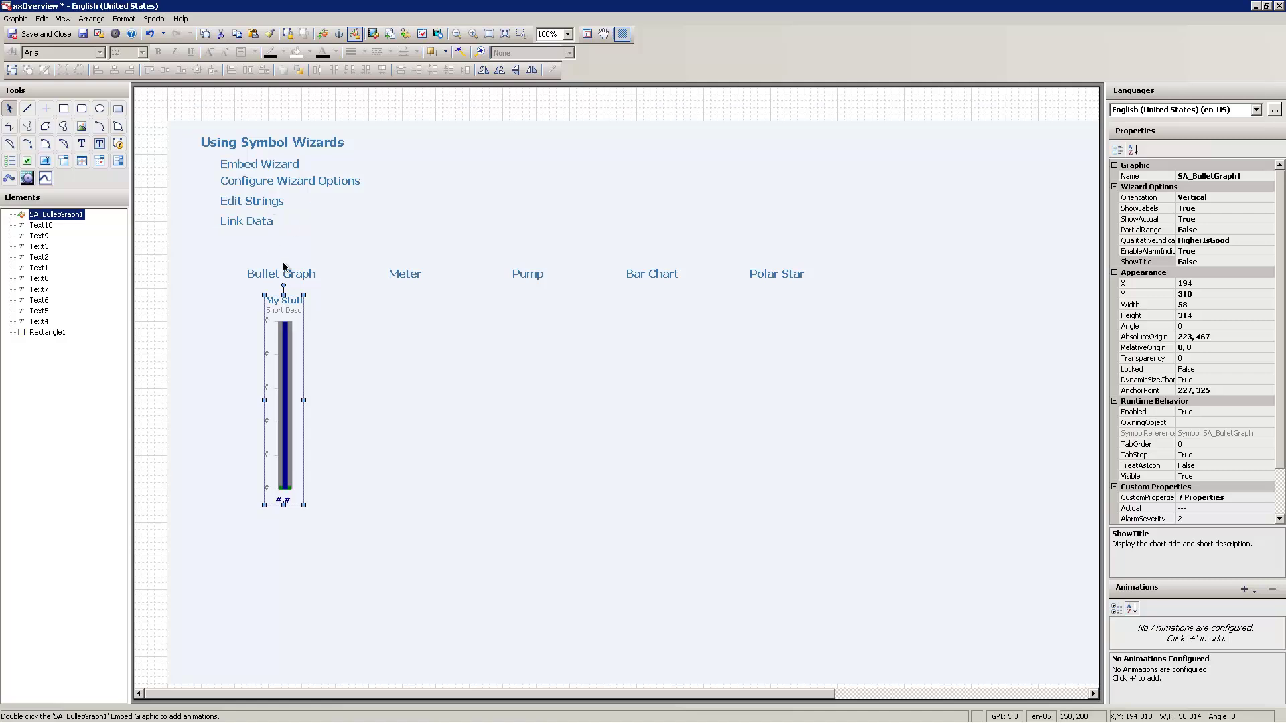
- In the bullet graph's custom properties, link Actual to InTouch:$Second
{"action": "right_click", "coordinate": [283, 344]}
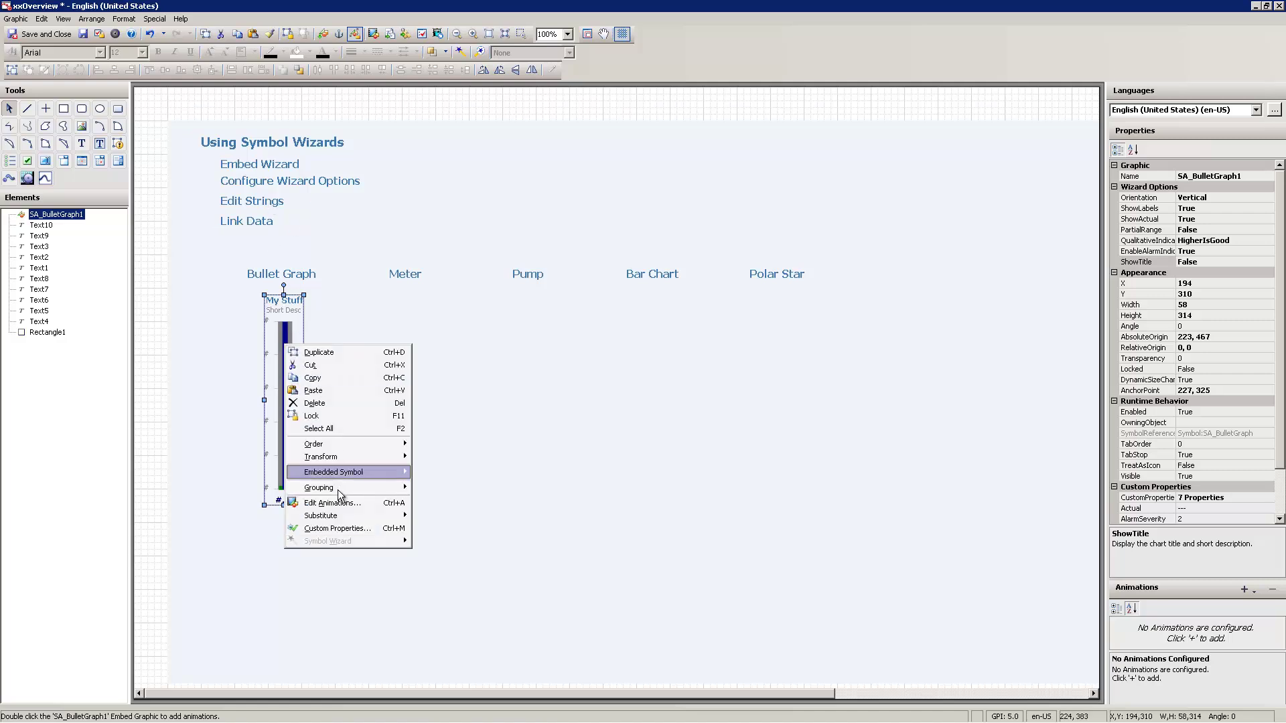
{"action": "left_click", "coordinate": [341, 528]}
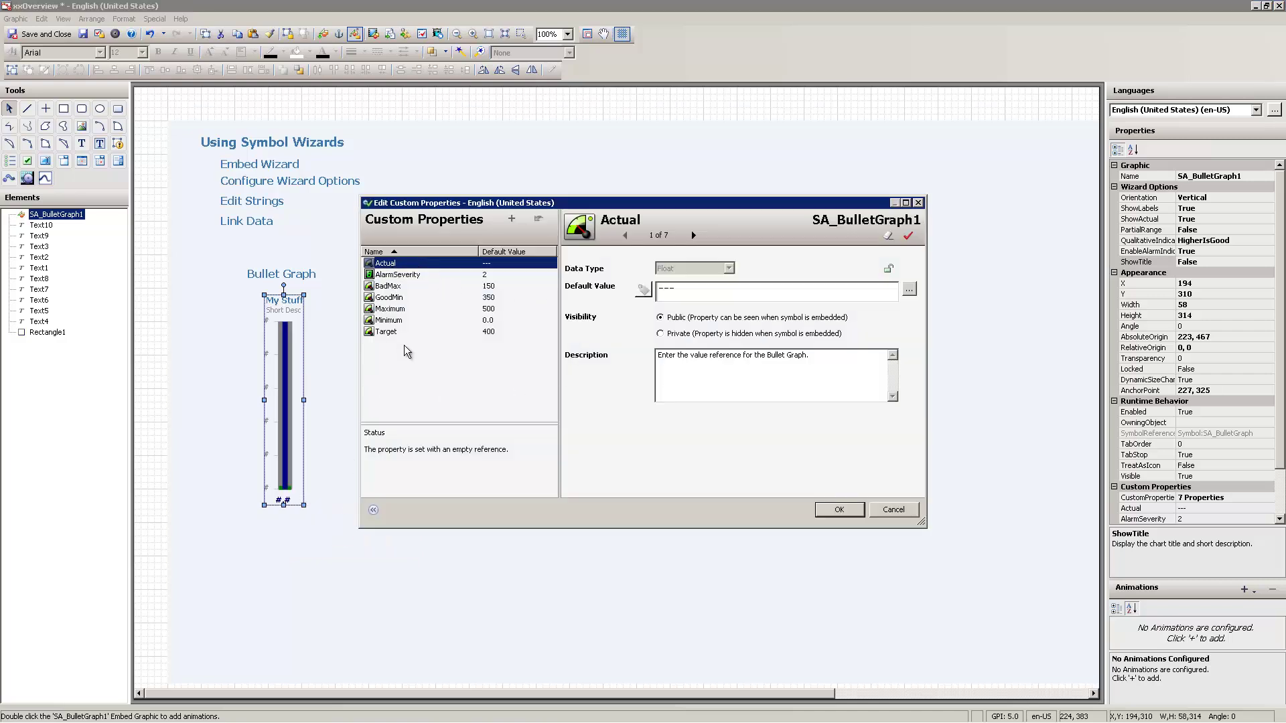
{"action": "left_click", "coordinate": [689, 290]}
{"action": "left_click_drag", "start_coordinate": [689, 290], "coordinate": [611, 292]}
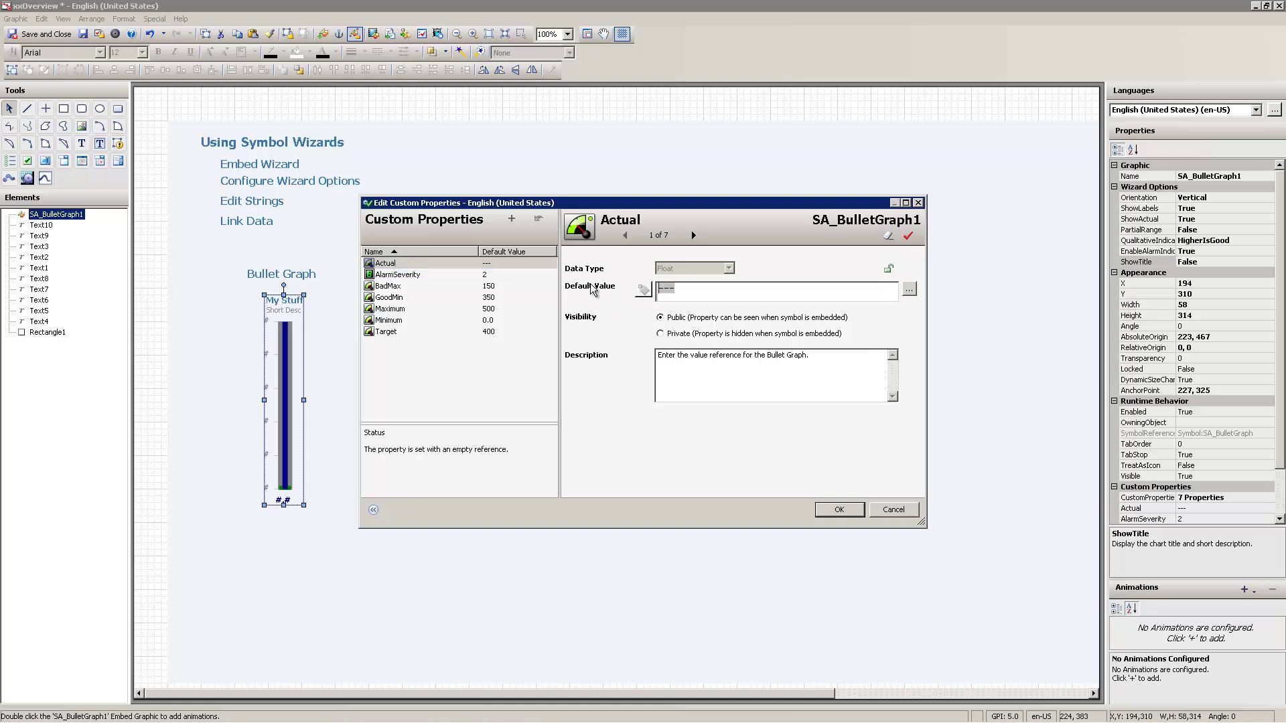
{"action": "type", "text": "In"}
{"action": "key", "text": "Down"}
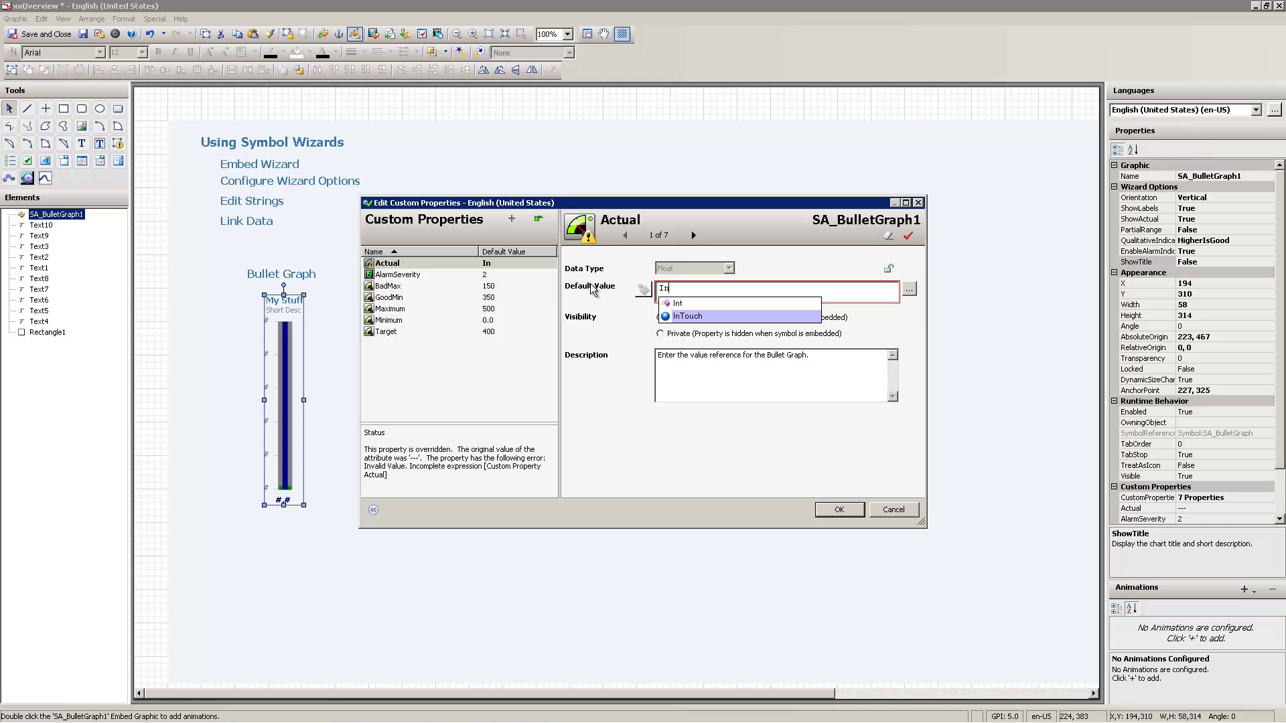
{"action": "type", "text": "Touch:"}
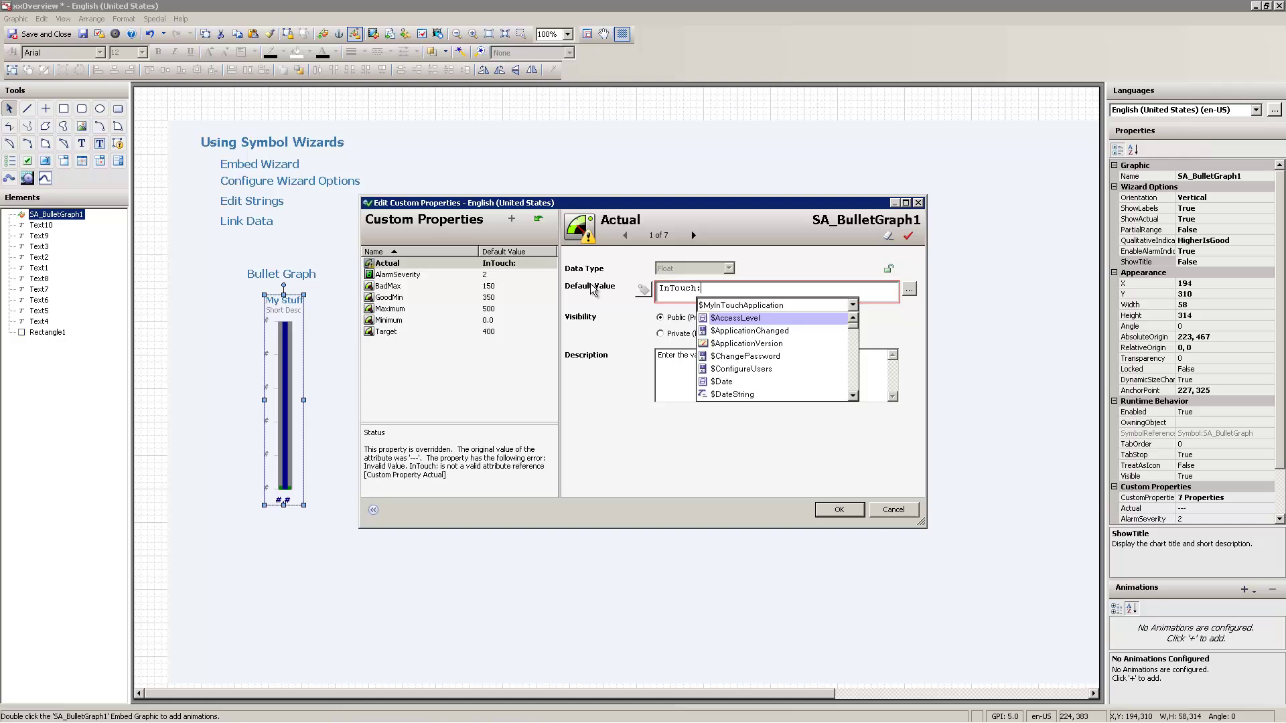
{"action": "type", "text": "$S"}
{"action": "key", "text": "Return"}
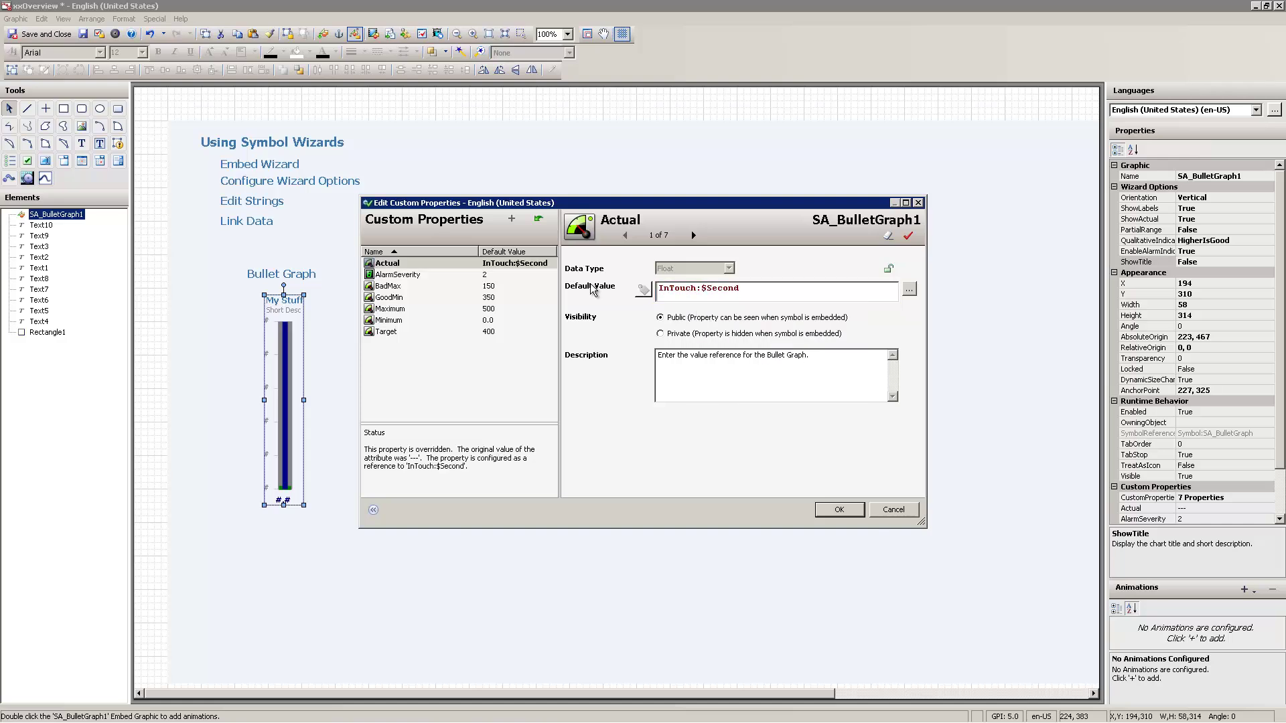
- Set AlarmSeverity to 4, BadMax to 10 and GoodMin to 40
{"action": "left_click", "coordinate": [432, 274]}
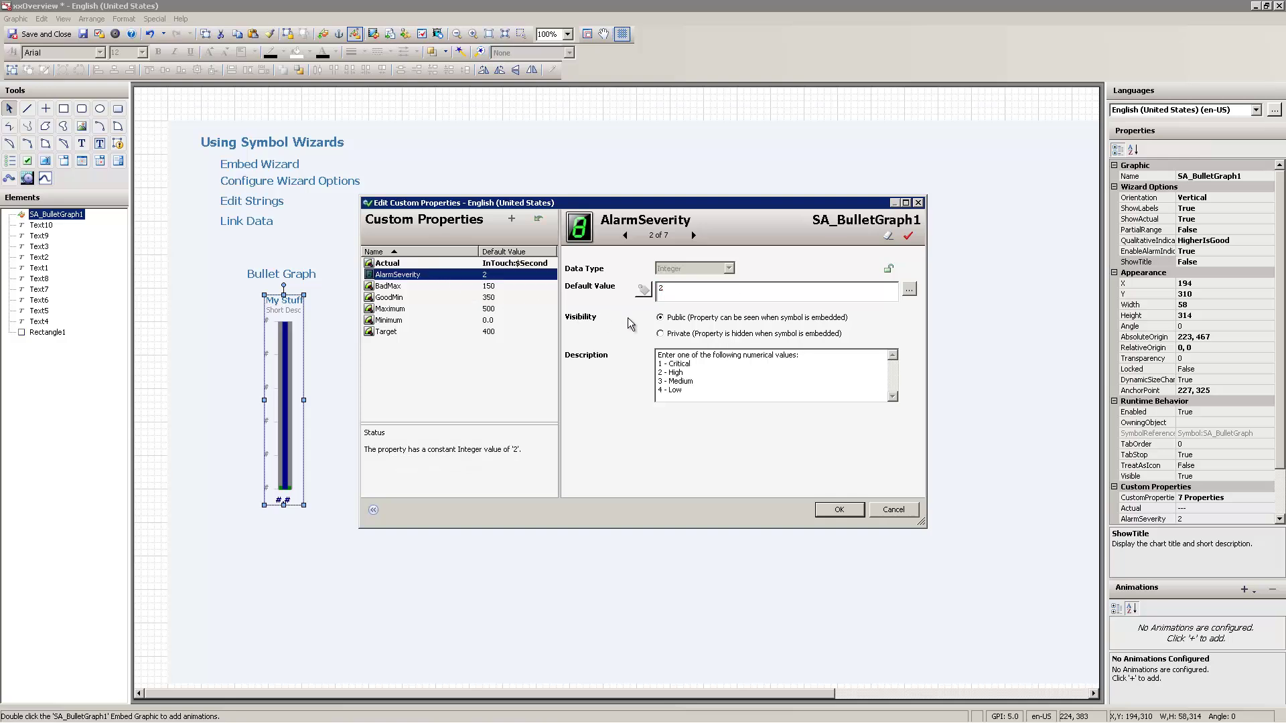
{"action": "left_click_drag", "start_coordinate": [678, 291], "coordinate": [633, 291]}
{"action": "type", "text": "4"}
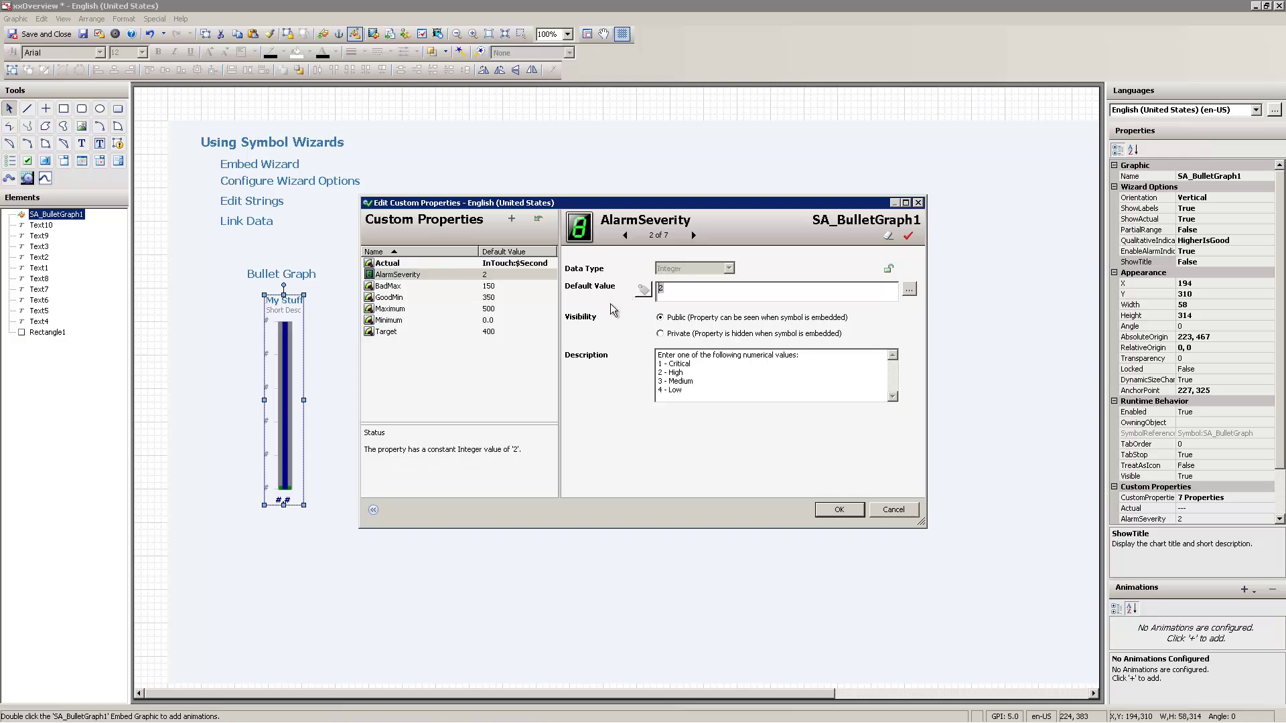
{"action": "left_click", "coordinate": [405, 286]}
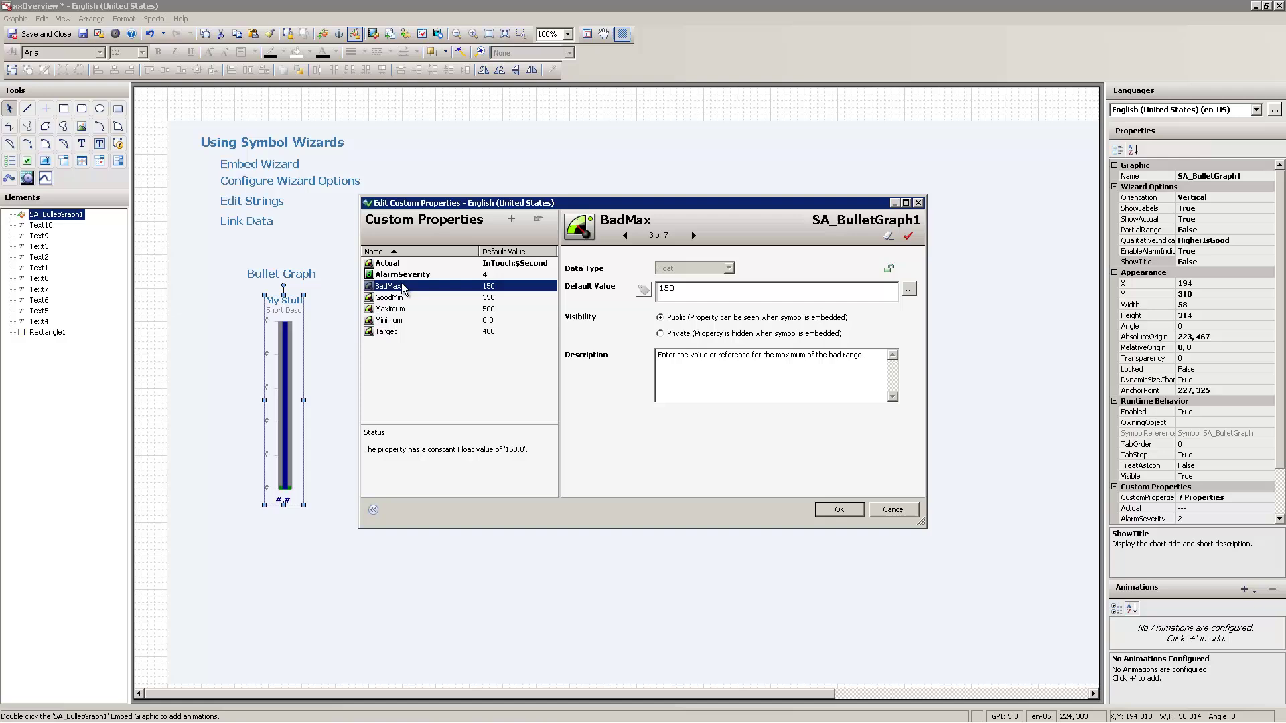
{"action": "left_click_drag", "start_coordinate": [686, 297], "coordinate": [609, 292]}
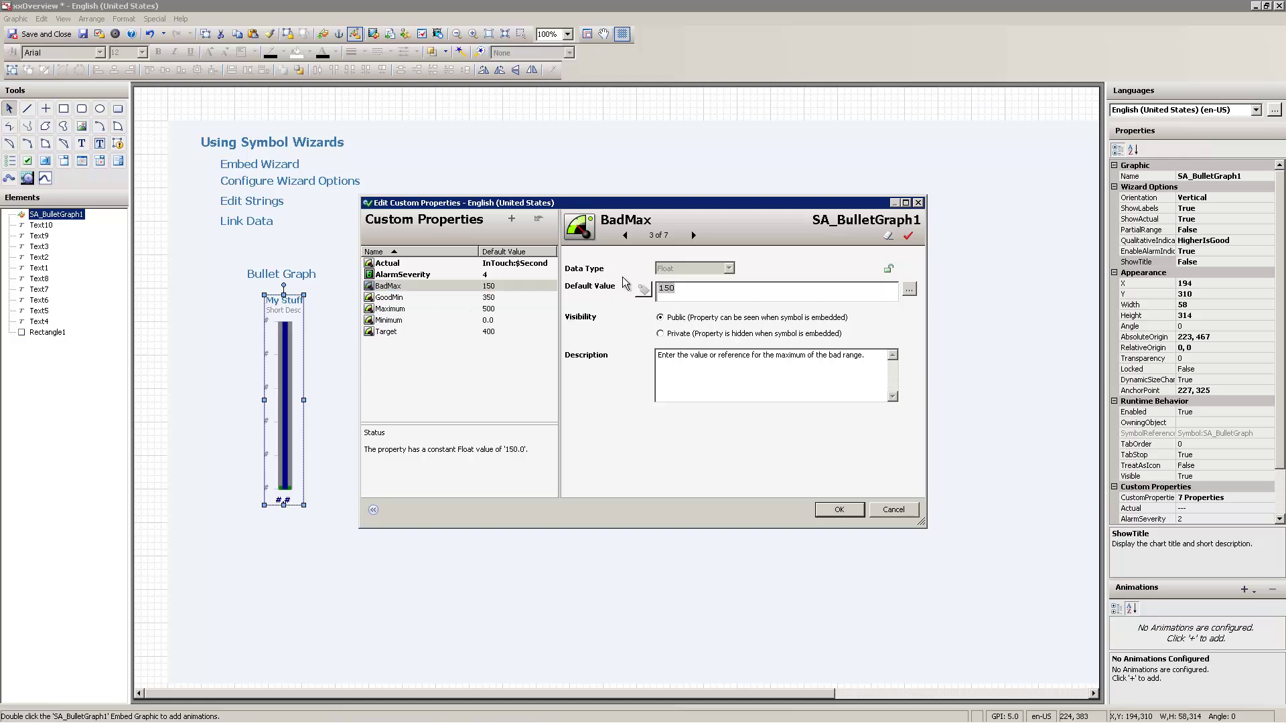
{"action": "type", "text": "10"}
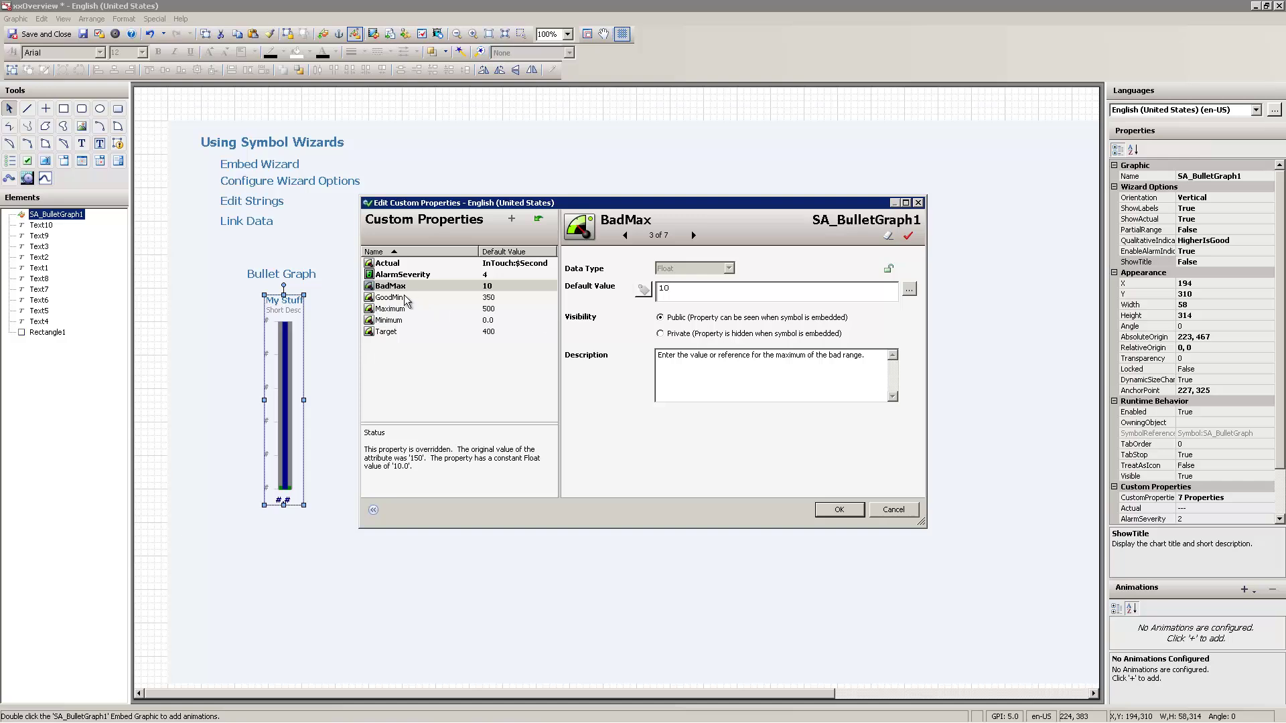
{"action": "left_click", "coordinate": [407, 298]}
{"action": "left_click_drag", "start_coordinate": [669, 295], "coordinate": [594, 295]}
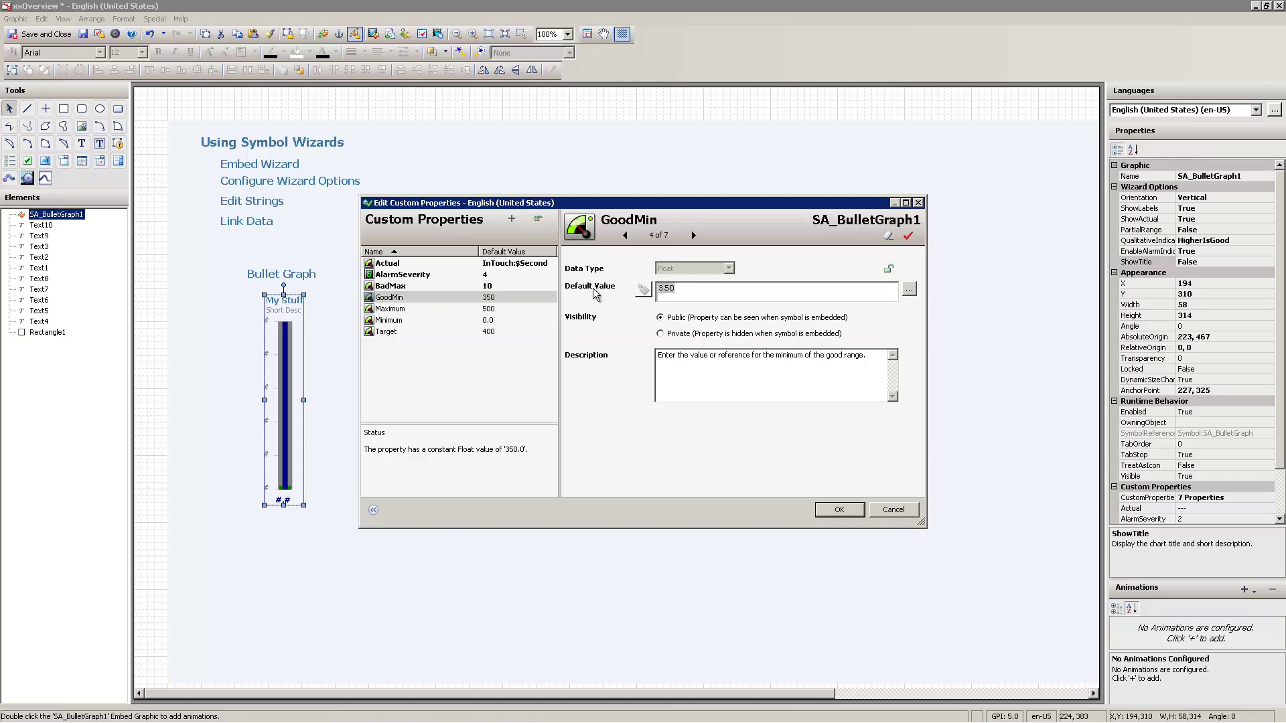
{"action": "type", "text": "40"}
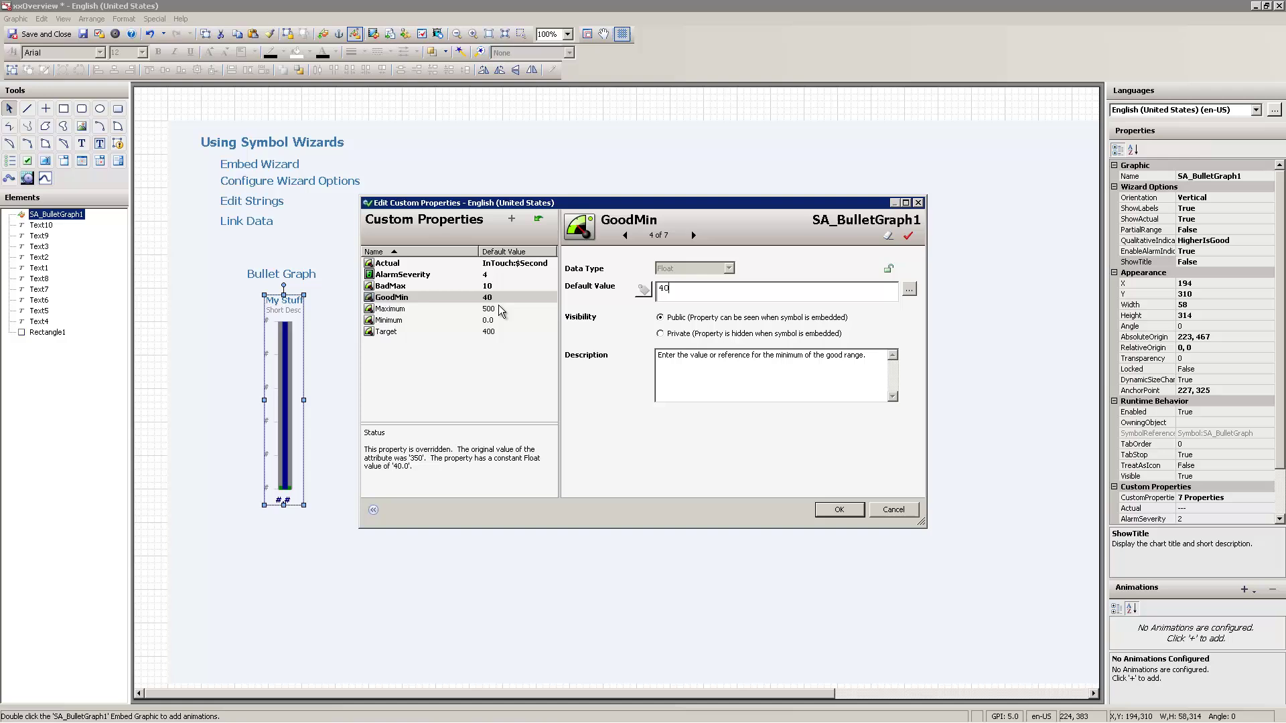
- Set Maximum to 60 and Target to 50, then confirm the custom properties
{"action": "left_click", "coordinate": [499, 309]}
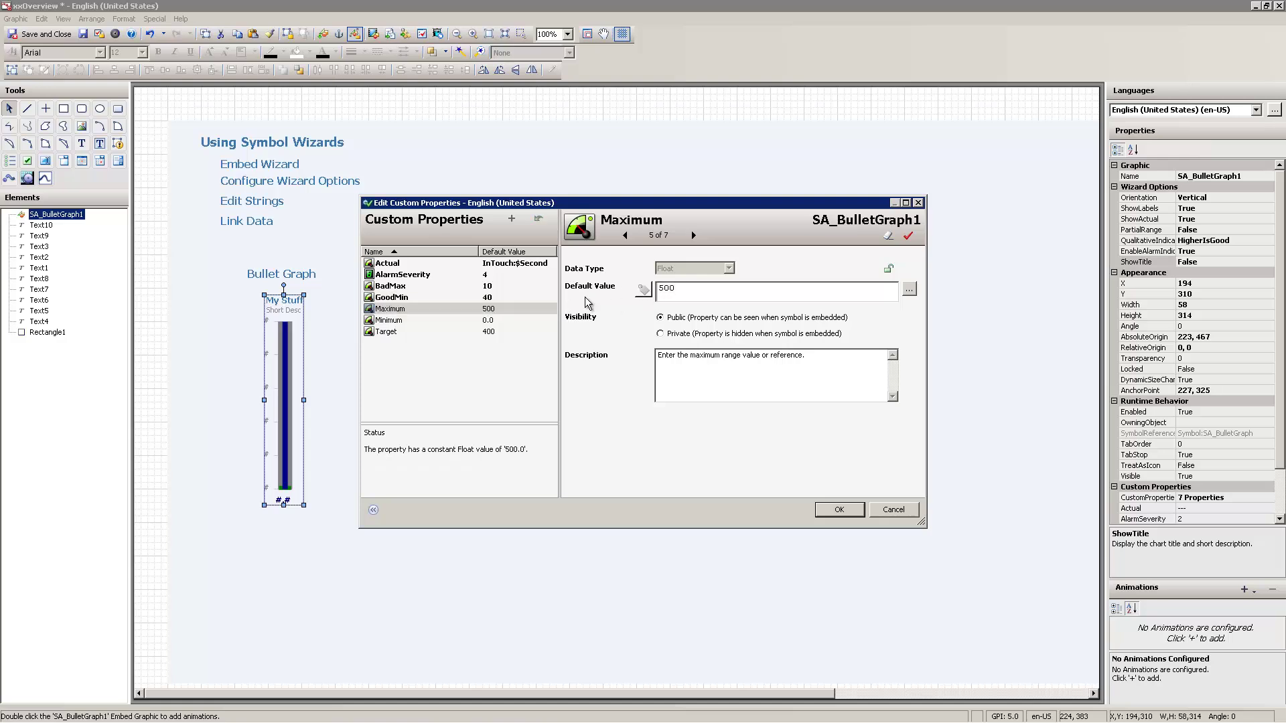
{"action": "key", "text": "Tab"}
{"action": "type", "text": "60"}
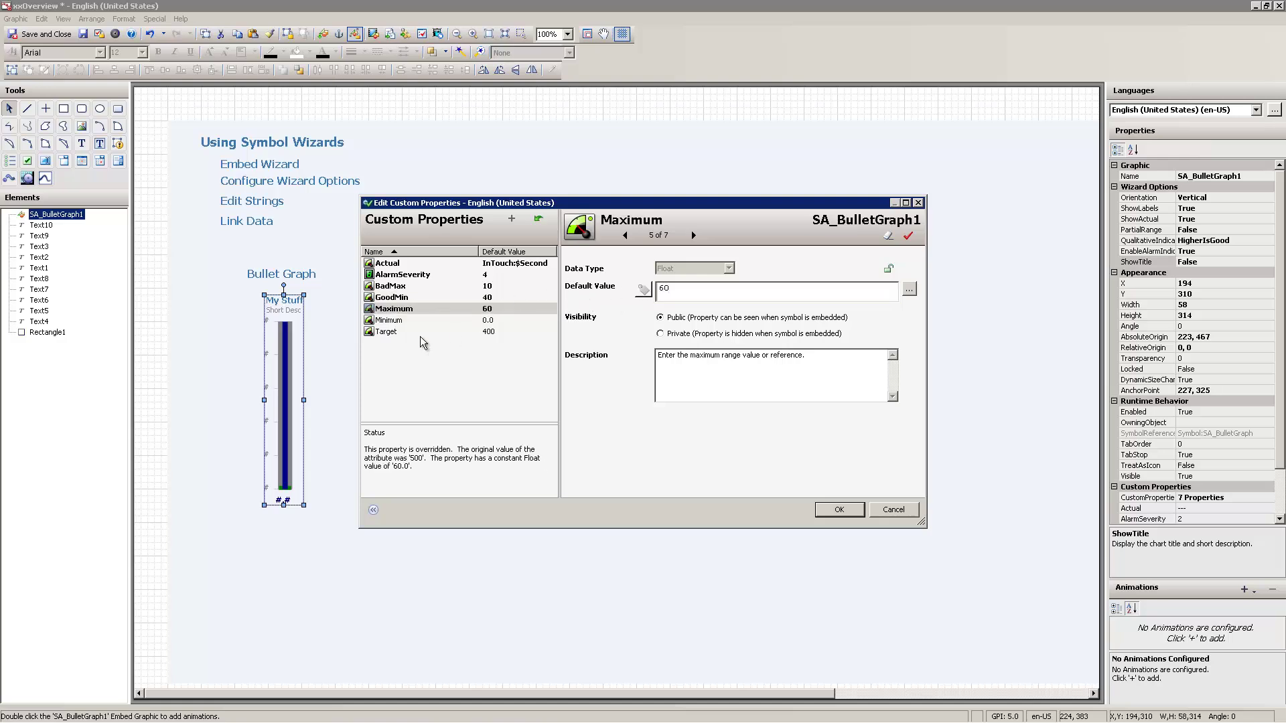
{"action": "left_click", "coordinate": [396, 320]}
{"action": "left_click", "coordinate": [404, 332]}
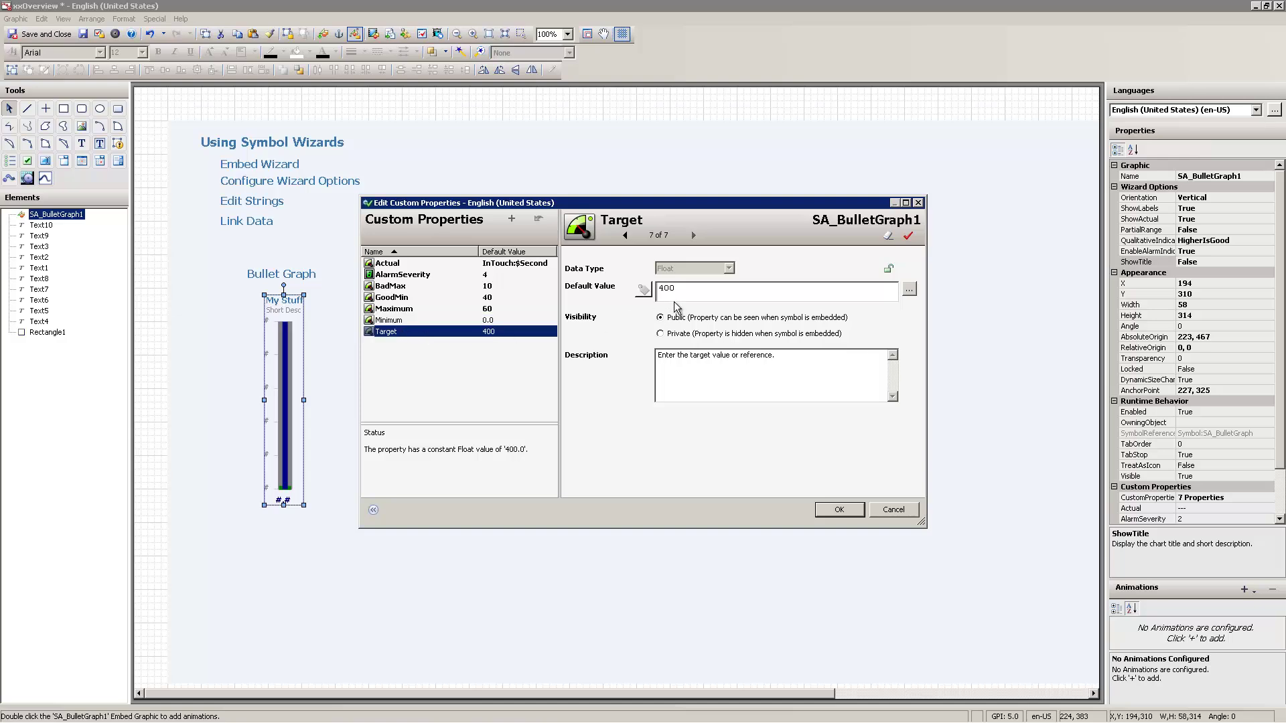
{"action": "key", "text": "Tab"}
{"action": "type", "text": "50"}
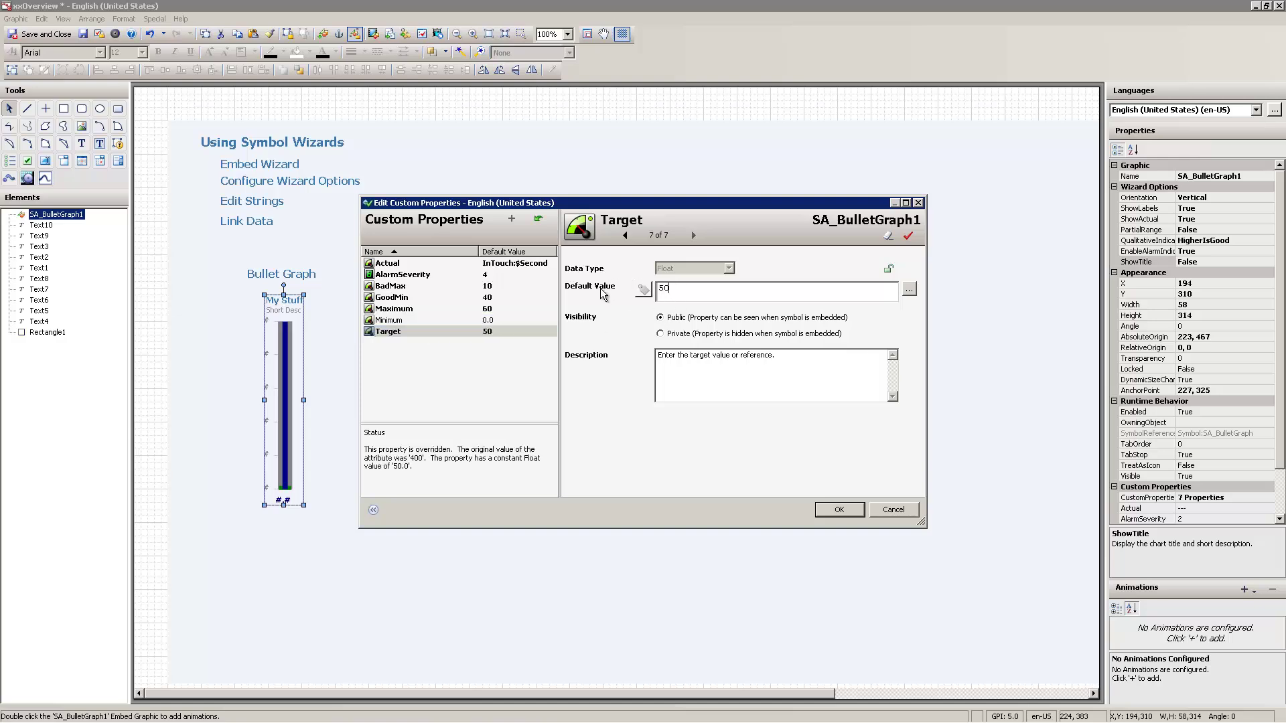
{"action": "left_click", "coordinate": [834, 513]}
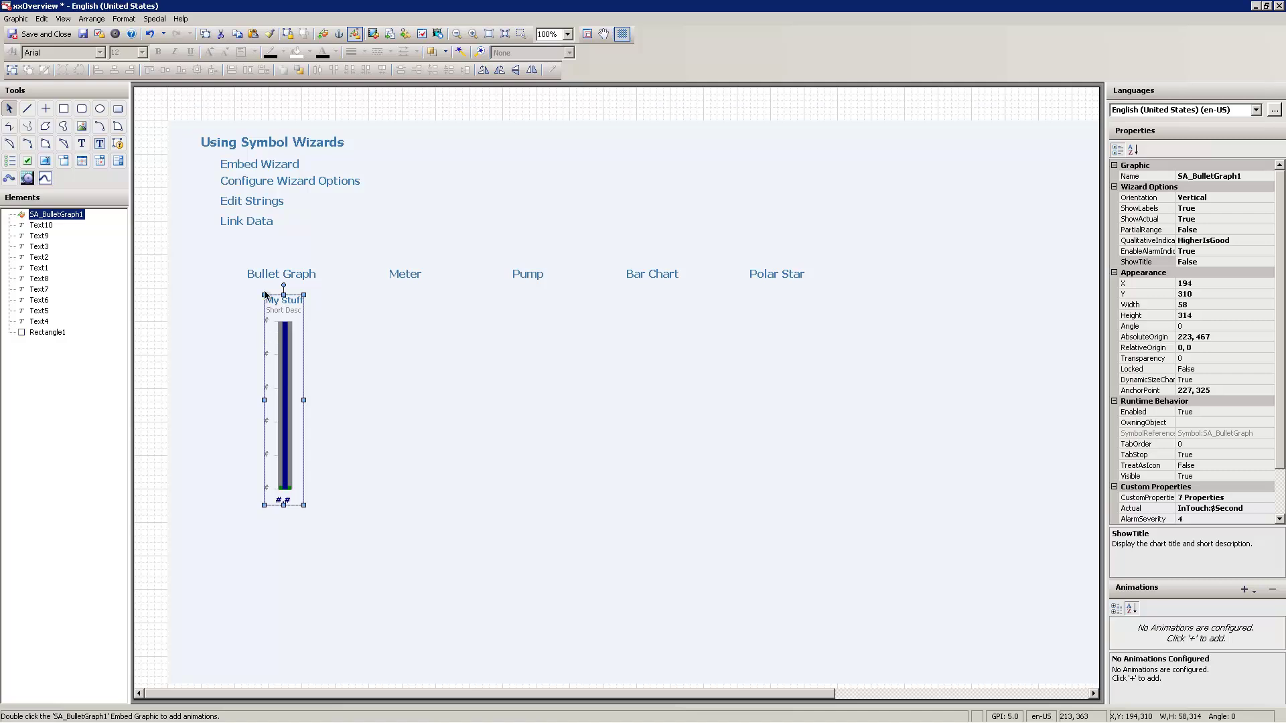
- Save the overview graphic and run it from WindowMaker in WindowViewer
{"action": "left_click", "coordinate": [83, 34]}
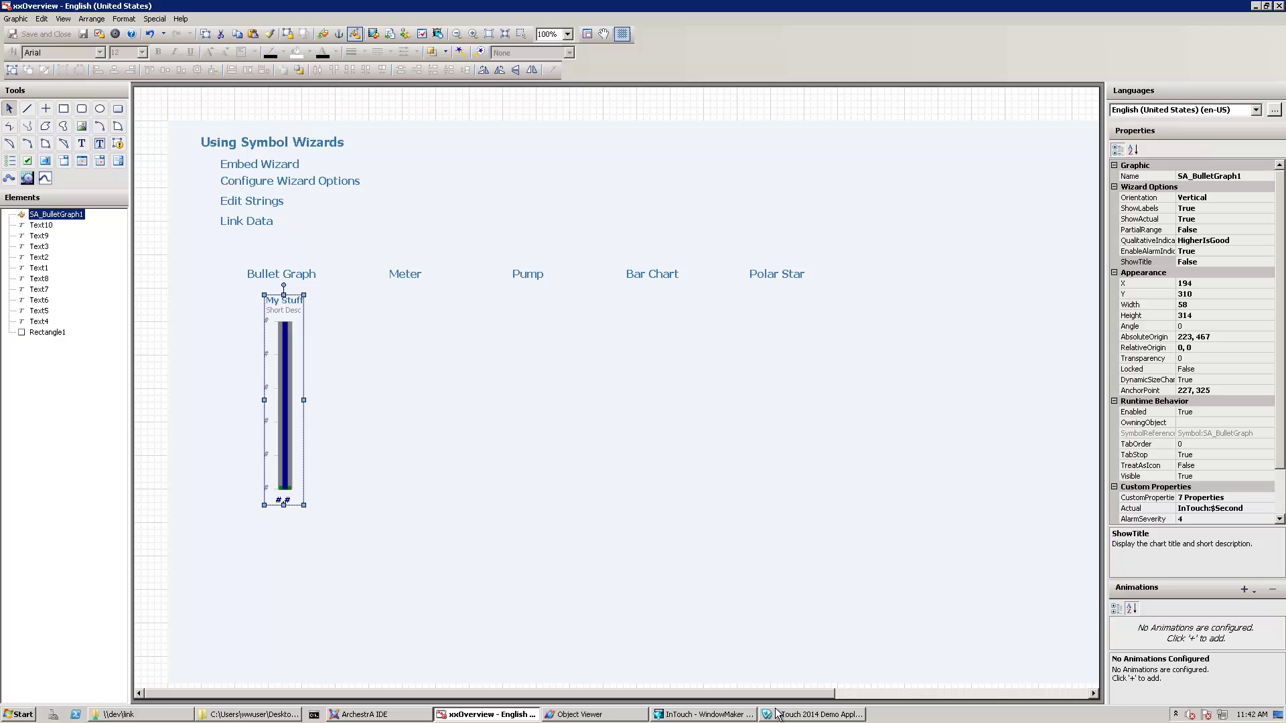
{"action": "left_click", "coordinate": [743, 715]}
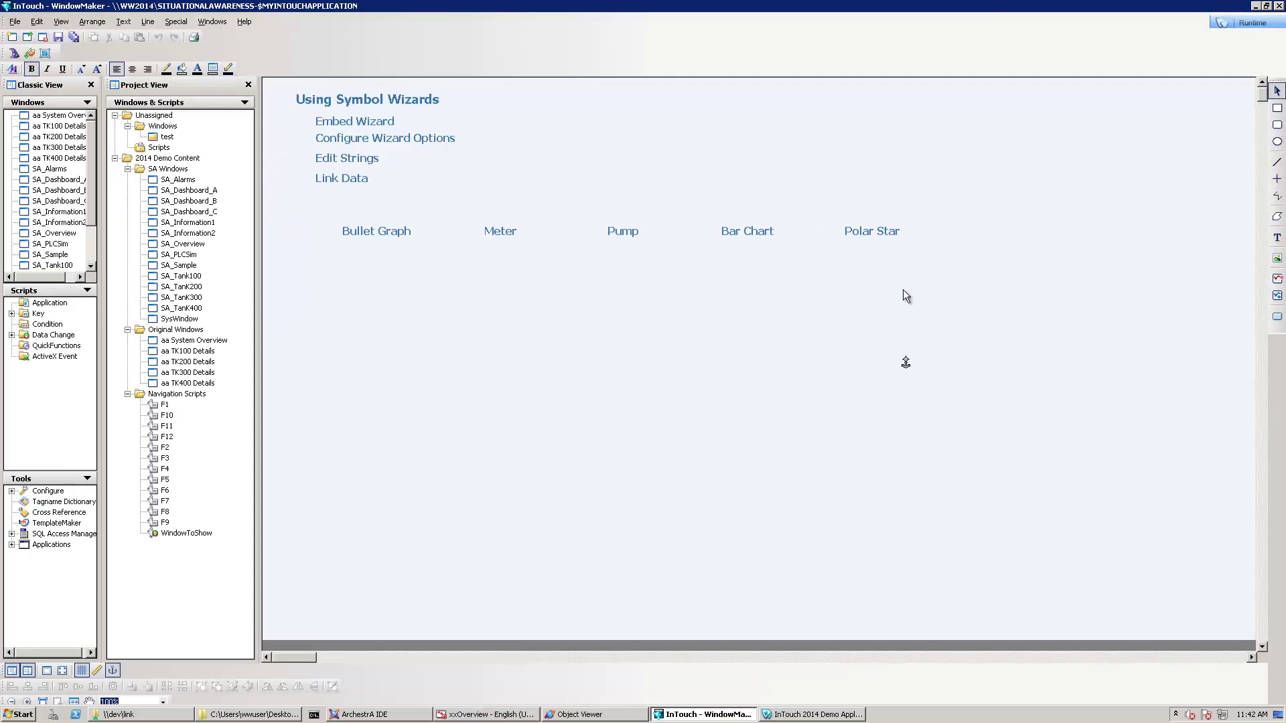
{"action": "left_click", "coordinate": [1247, 23]}
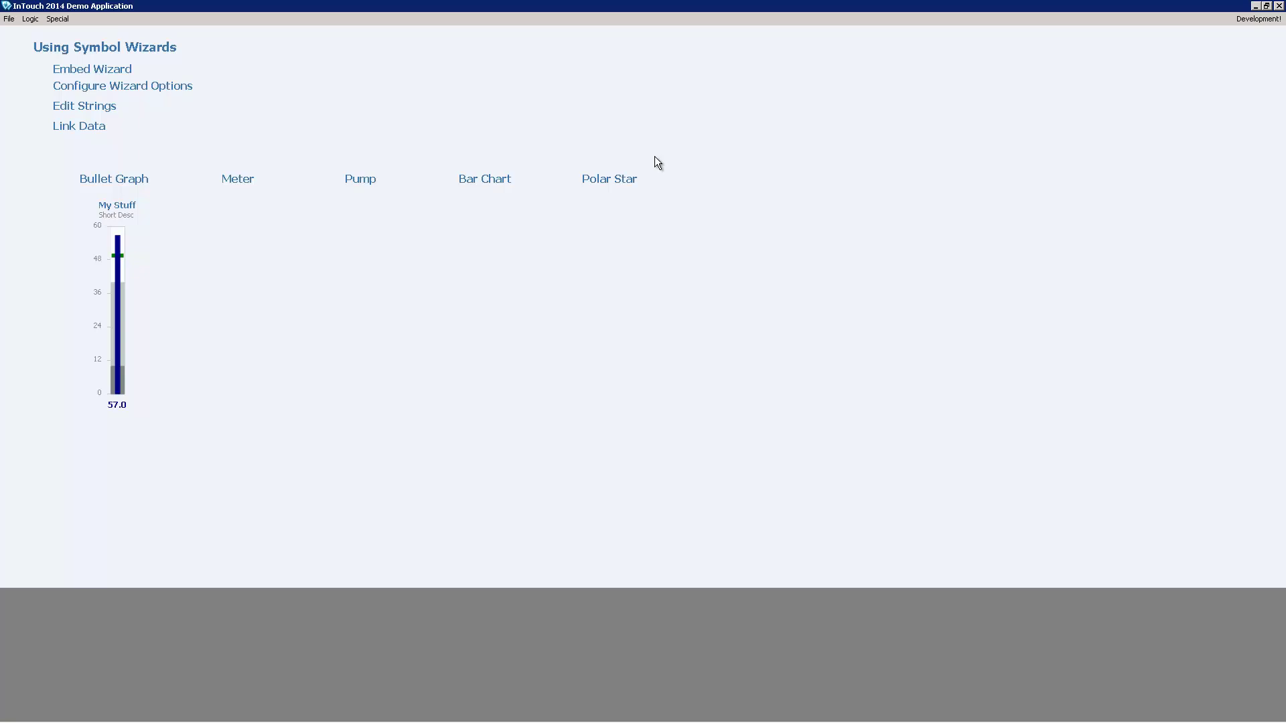
- Back in development, embed an SA_Meters symbol from Meters under the Meter heading
{"action": "left_click", "coordinate": [1255, 19]}
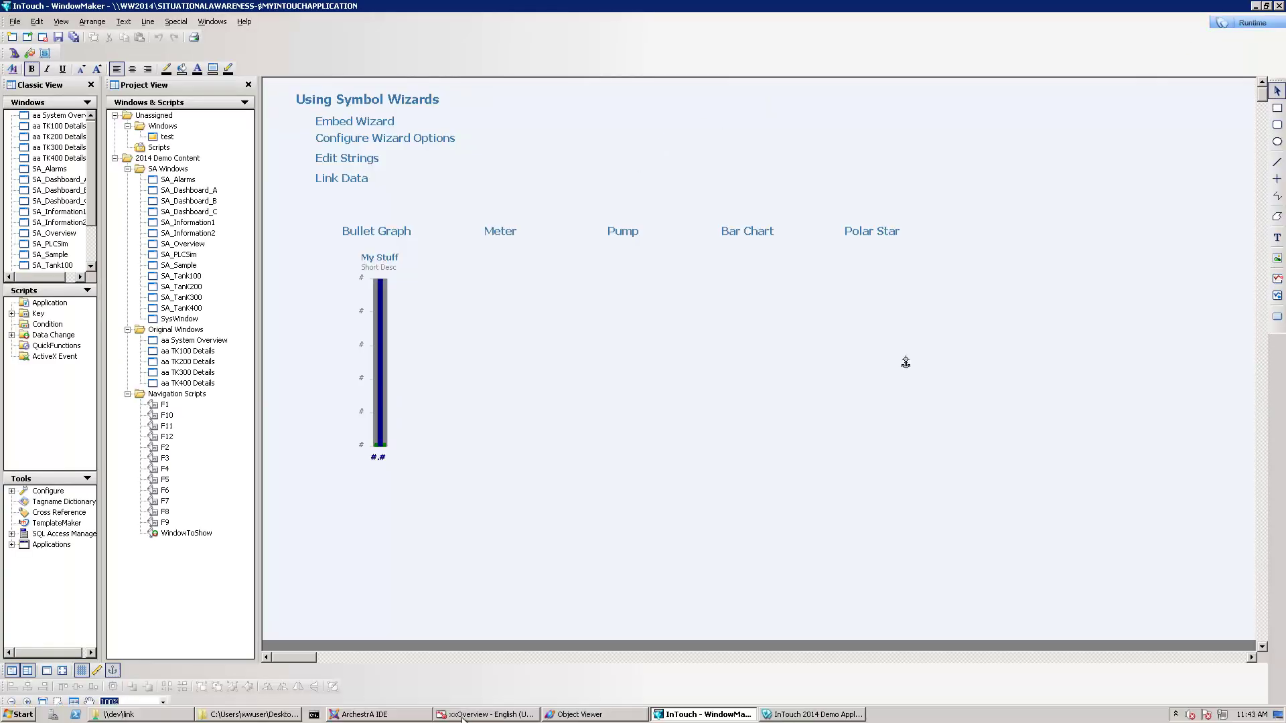
{"action": "left_click", "coordinate": [463, 715]}
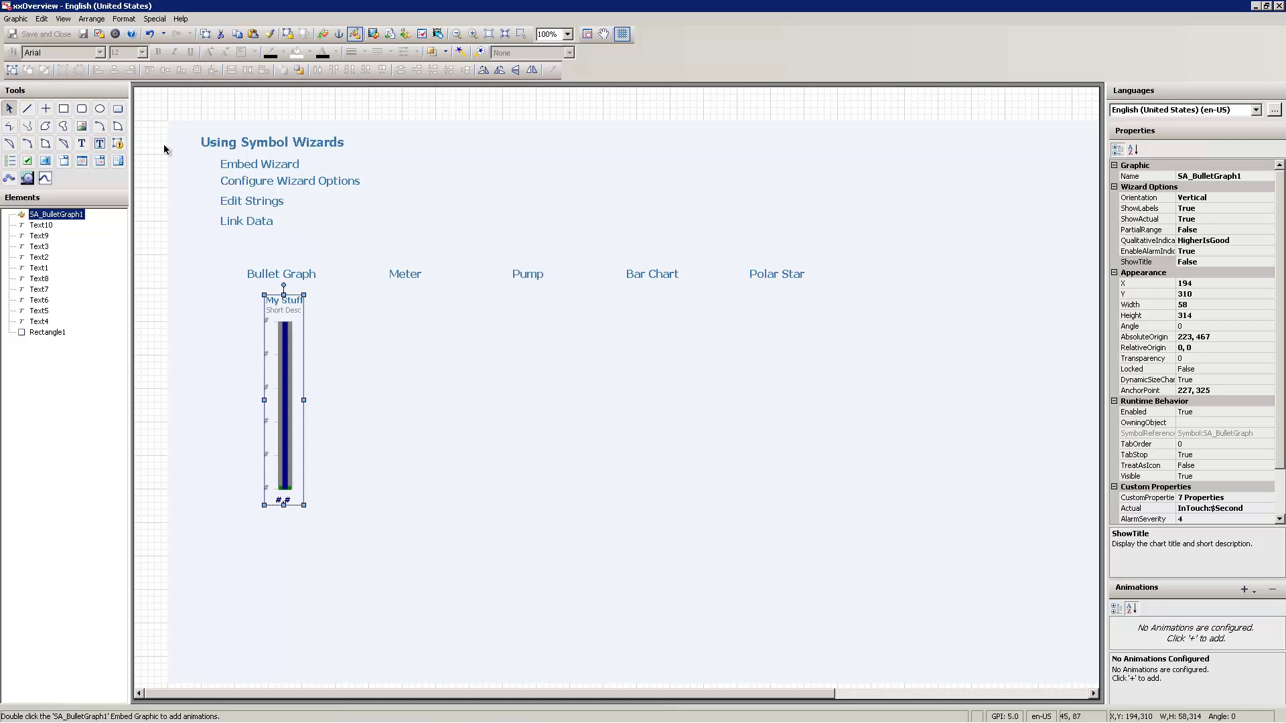
{"action": "left_click", "coordinate": [337, 34]}
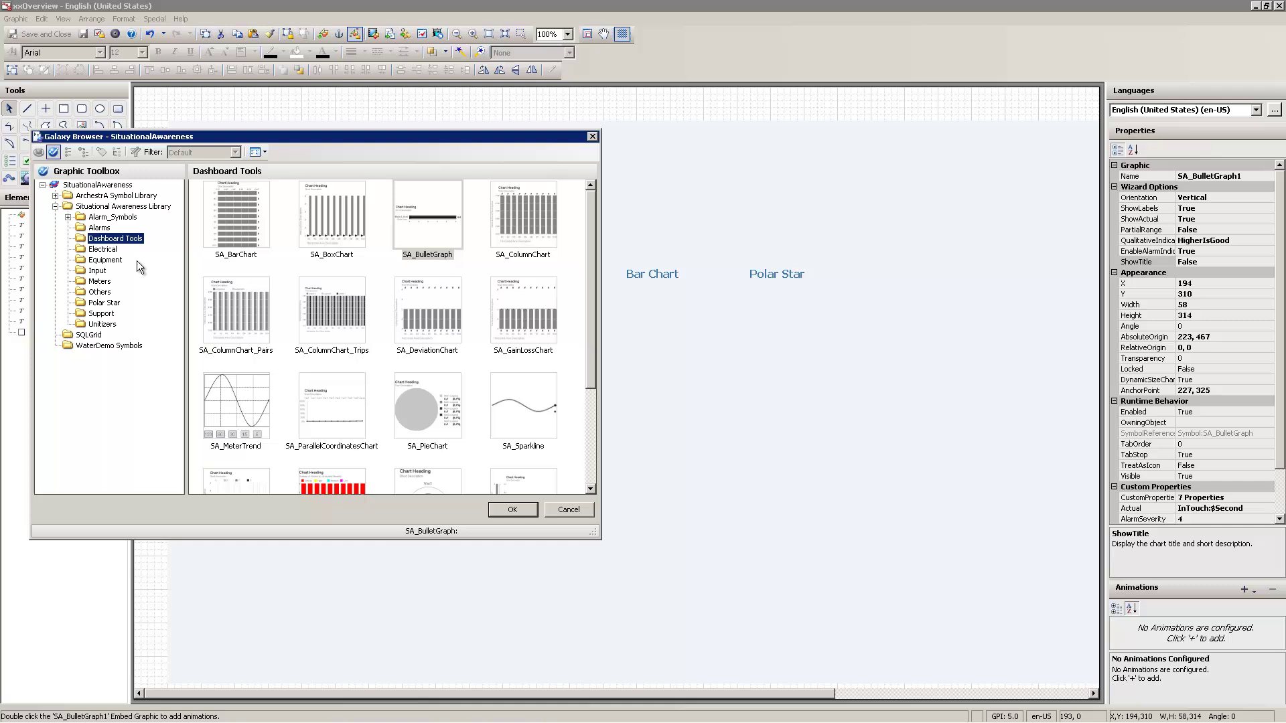
{"action": "left_click", "coordinate": [100, 281]}
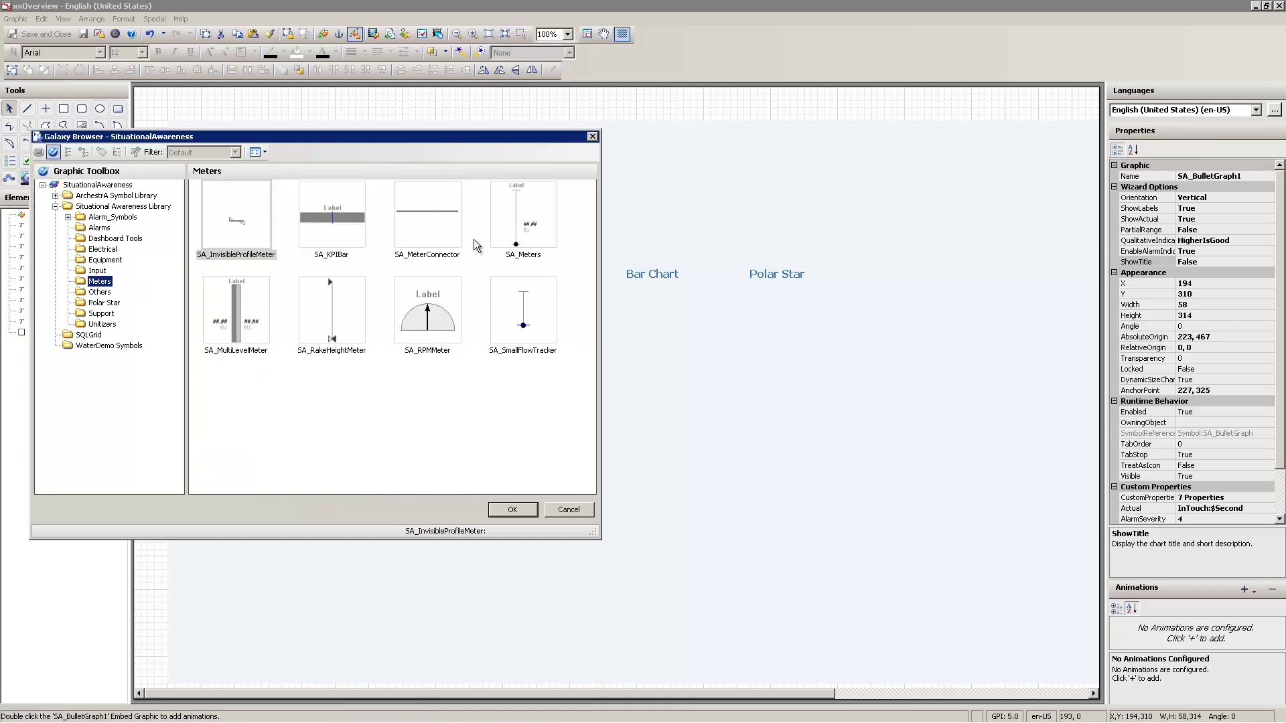
{"action": "double_click", "coordinate": [521, 223]}
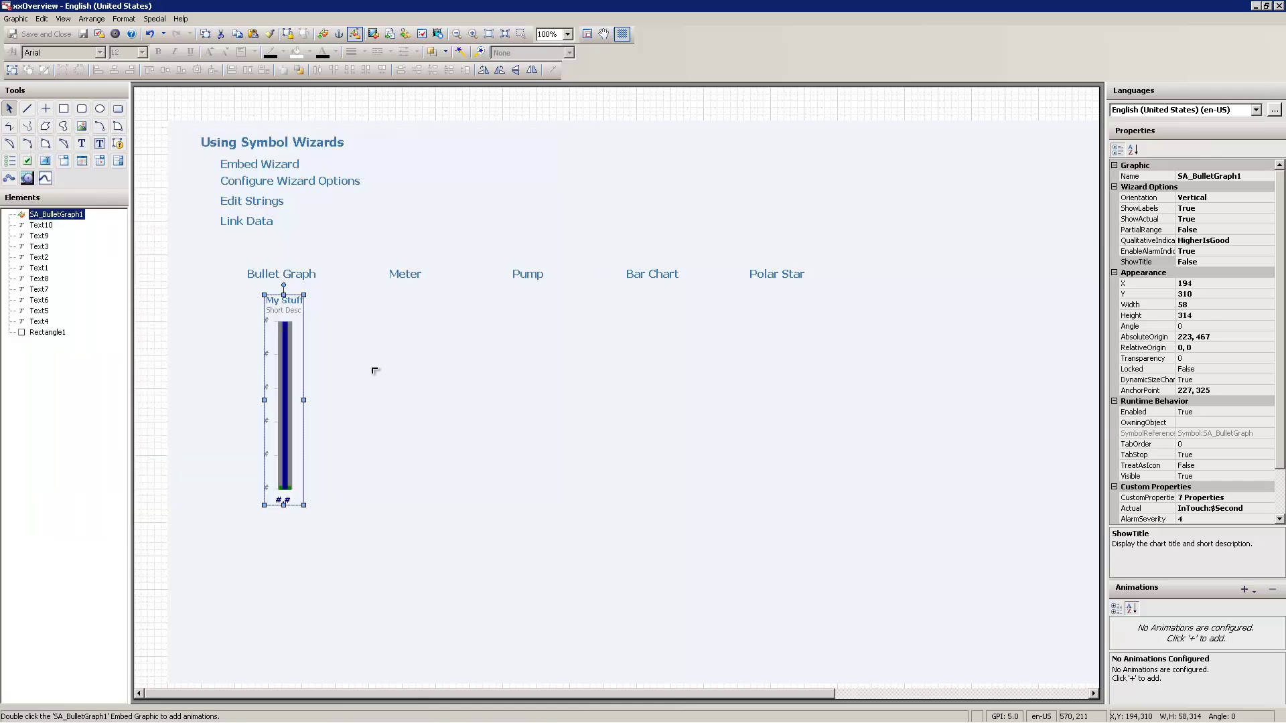
{"action": "left_click", "coordinate": [381, 309]}
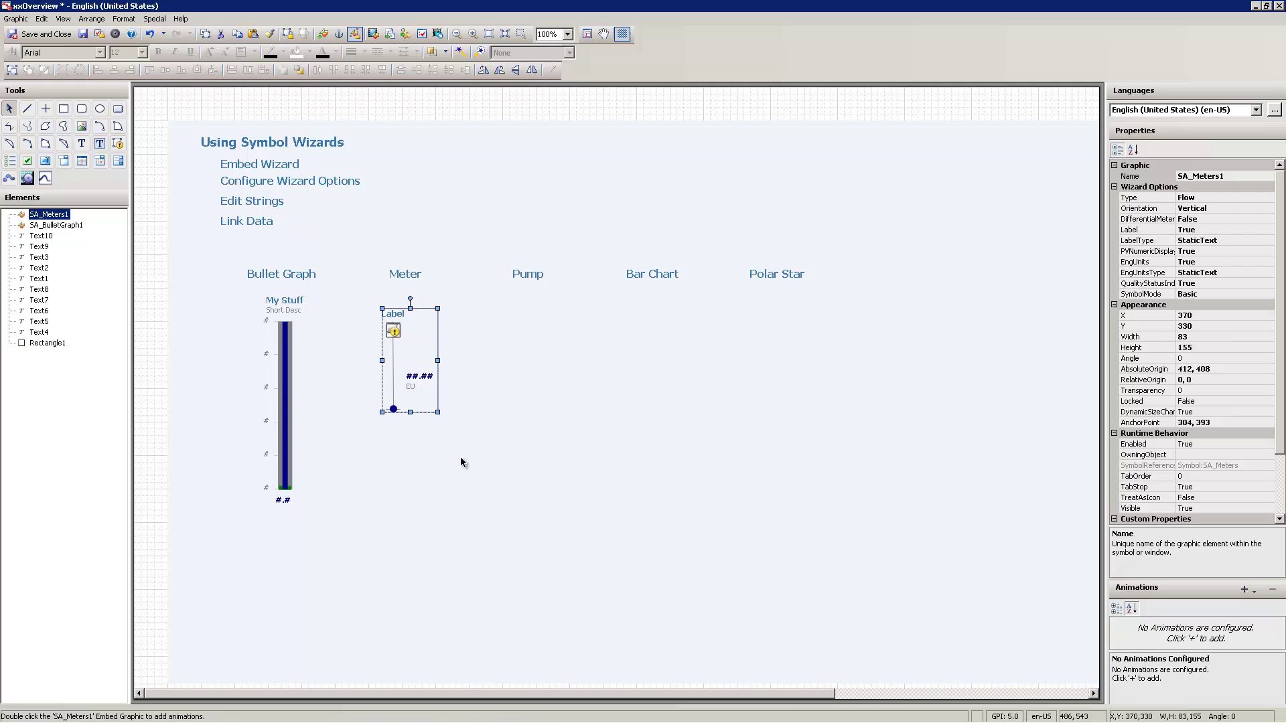
- Set the meter's Type to Temperature
{"action": "left_click", "coordinate": [1225, 196]}
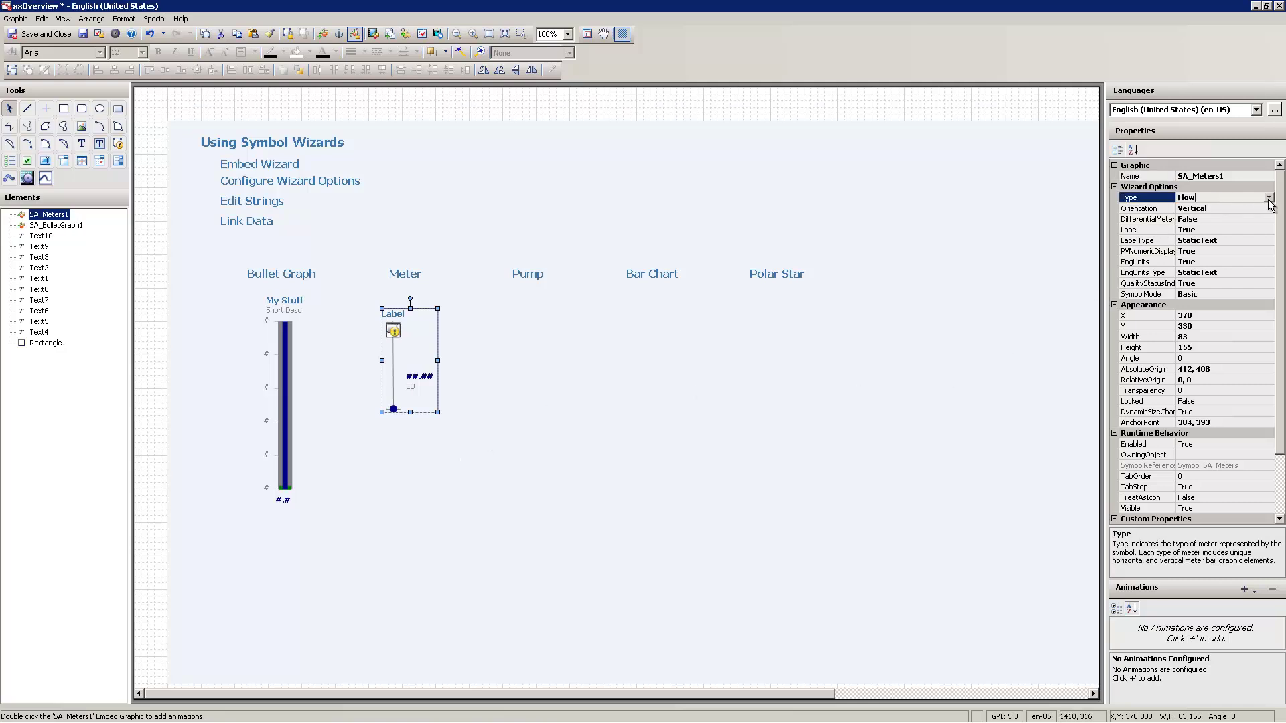
{"action": "left_click", "coordinate": [1269, 197]}
{"action": "left_click", "coordinate": [1195, 219]}
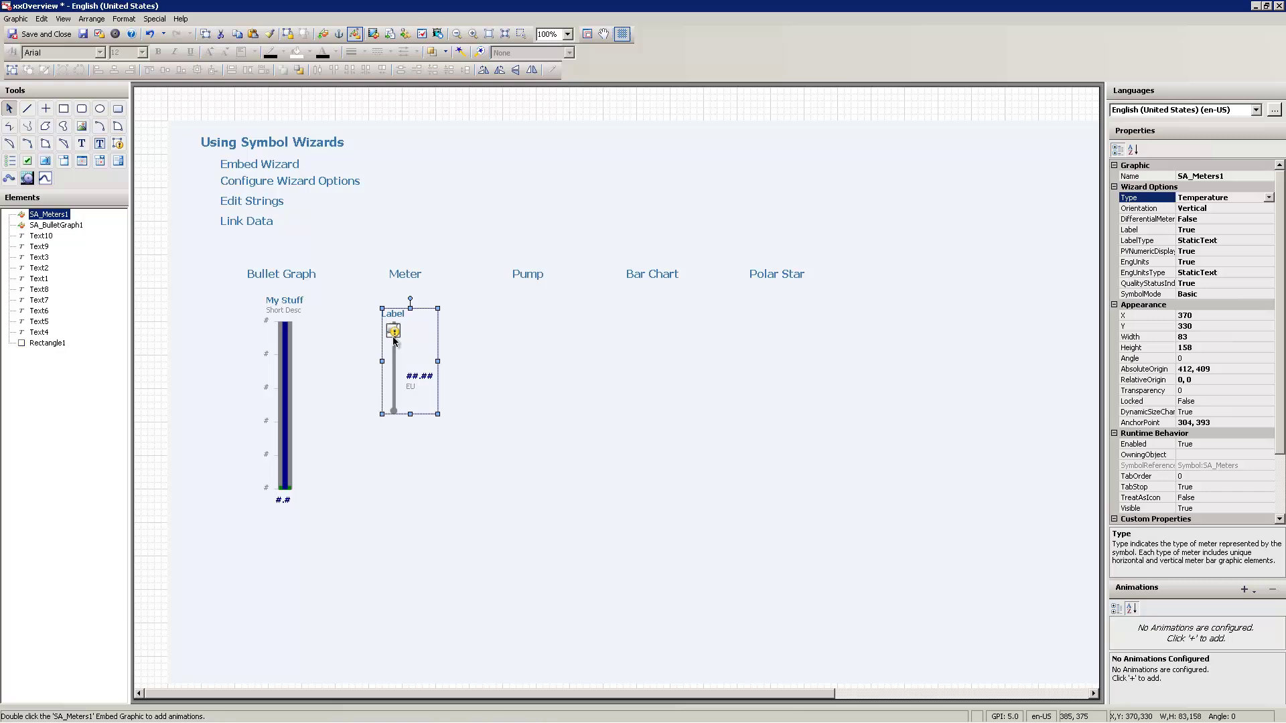
- Substitute the meter's Label string with 'My Temp'
{"action": "right_click", "coordinate": [397, 363]}
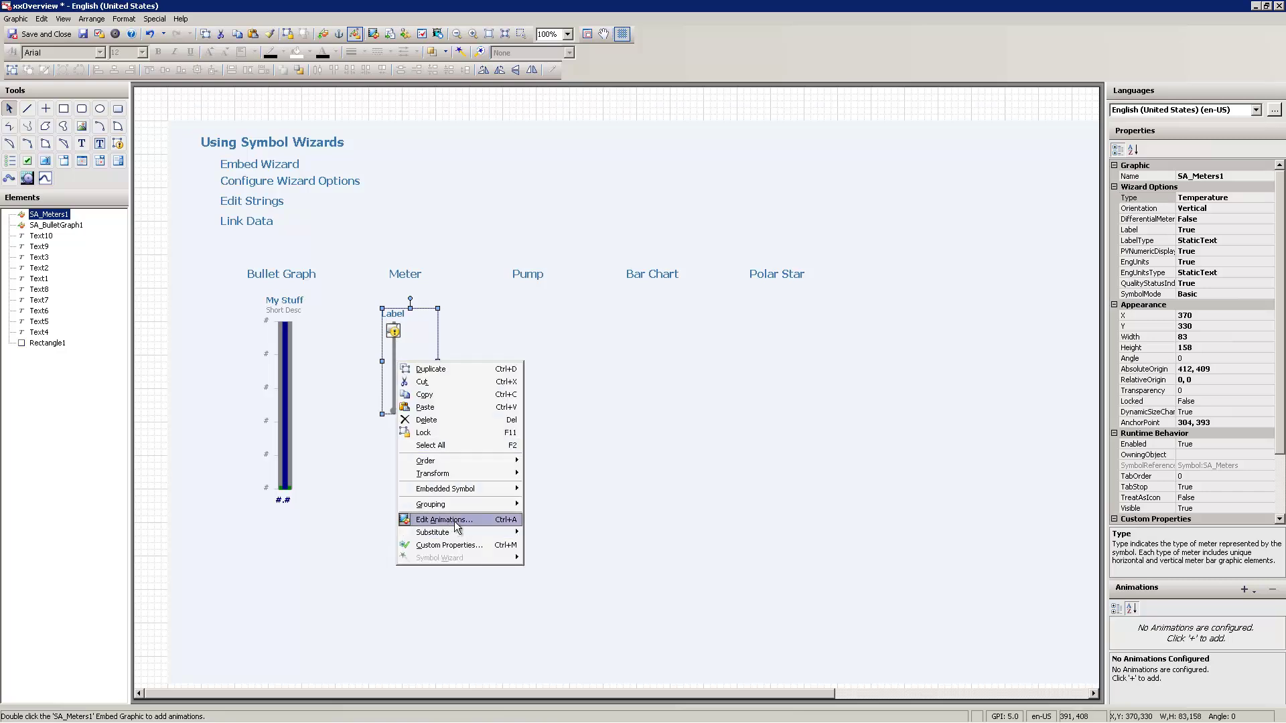
{"action": "mouse_move", "coordinate": [455, 533]}
{"action": "left_click", "coordinate": [586, 545]}
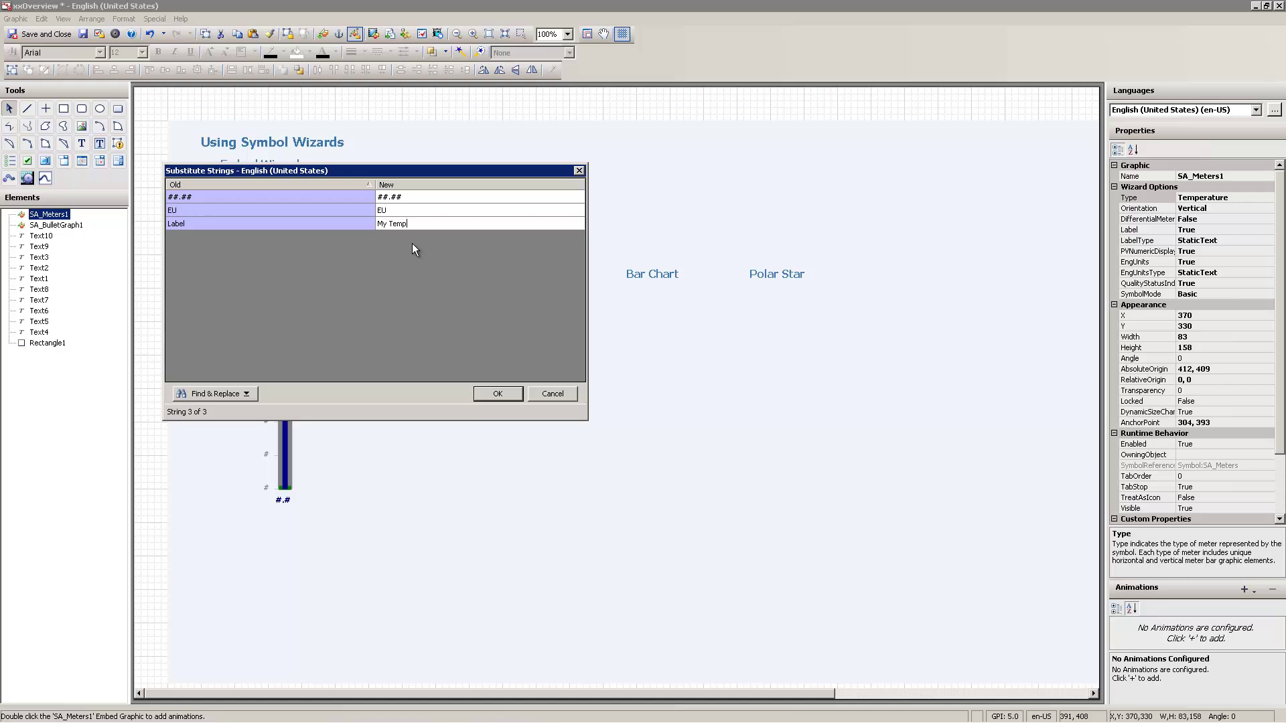
{"action": "left_click", "coordinate": [502, 394]}
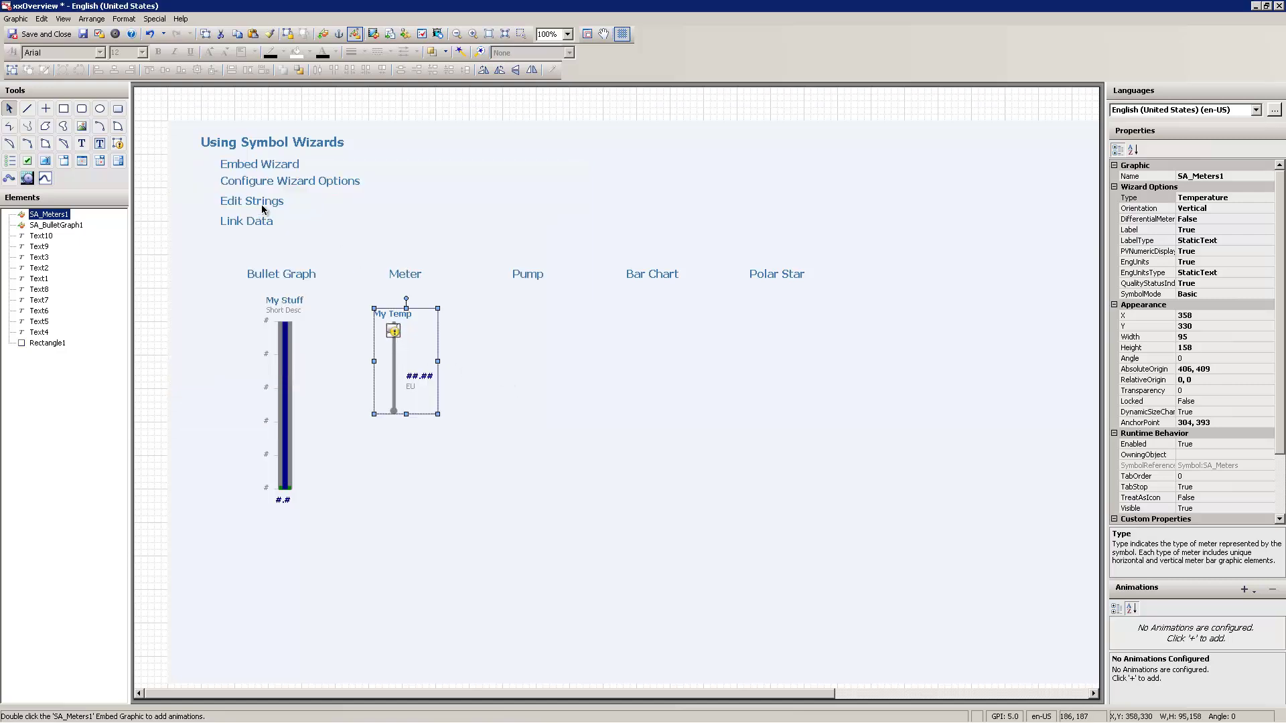
- Review the meter's custom properties and close them without changes
{"action": "right_click", "coordinate": [394, 334]}
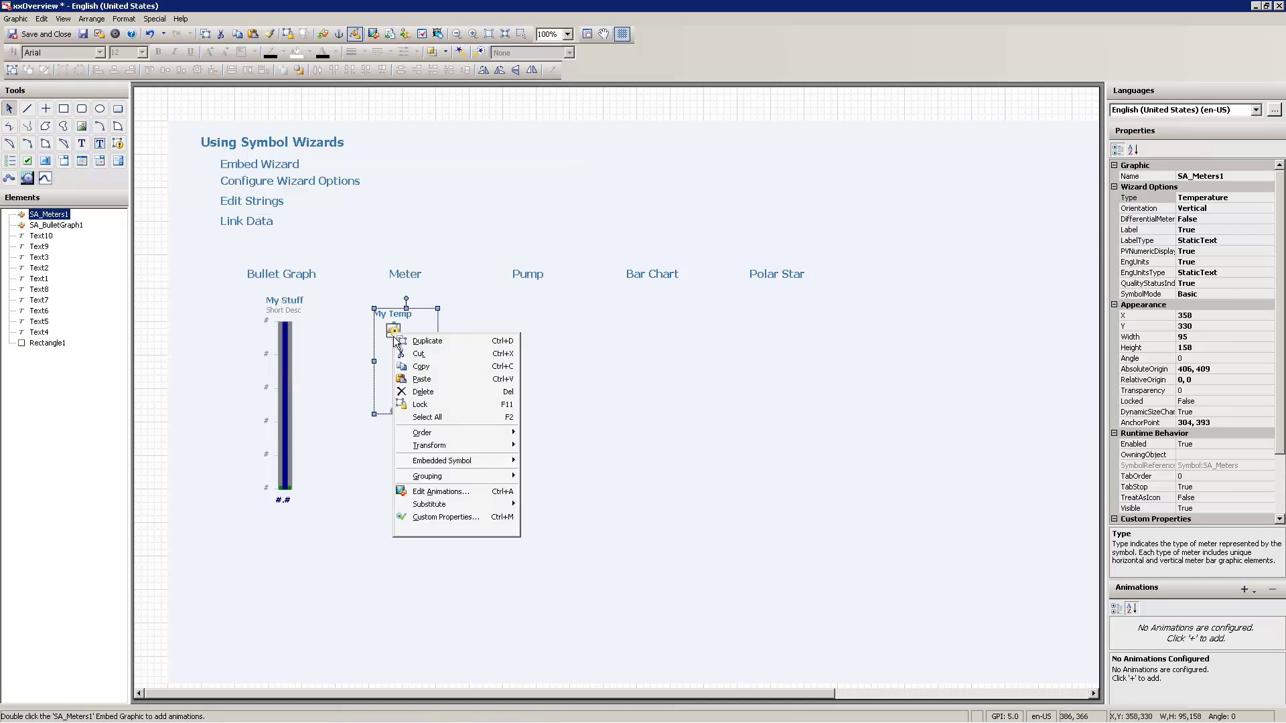
{"action": "left_click", "coordinate": [447, 518]}
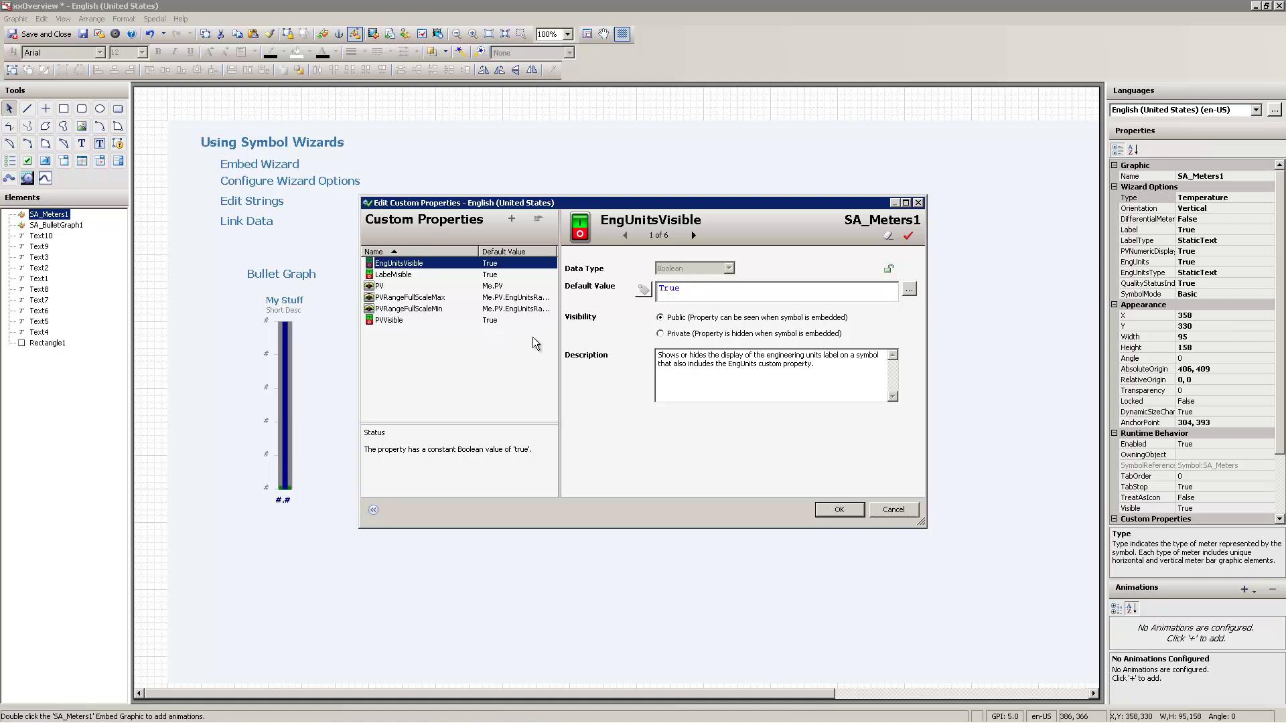
{"action": "left_click", "coordinate": [894, 512]}
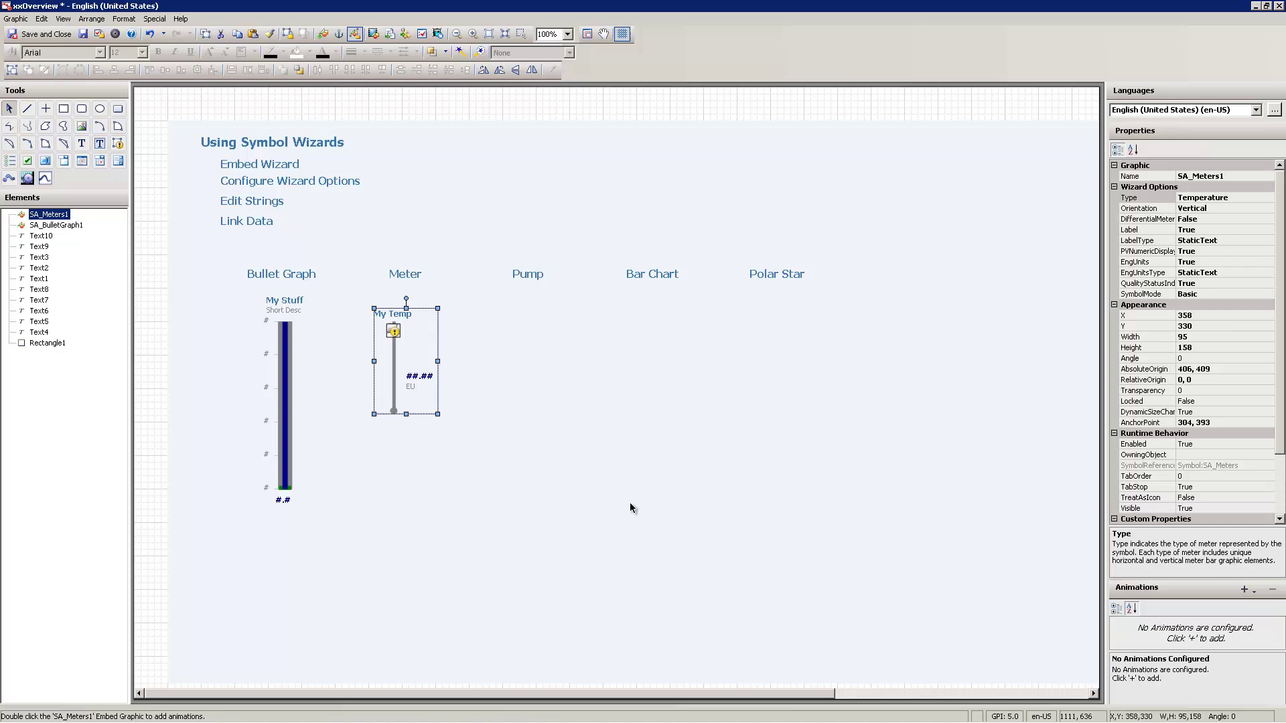
- Replace 'Me' with 'PLCSim' in all of the meter's references
{"action": "right_click", "coordinate": [394, 399]}
{"action": "mouse_move", "coordinate": [439, 570]}
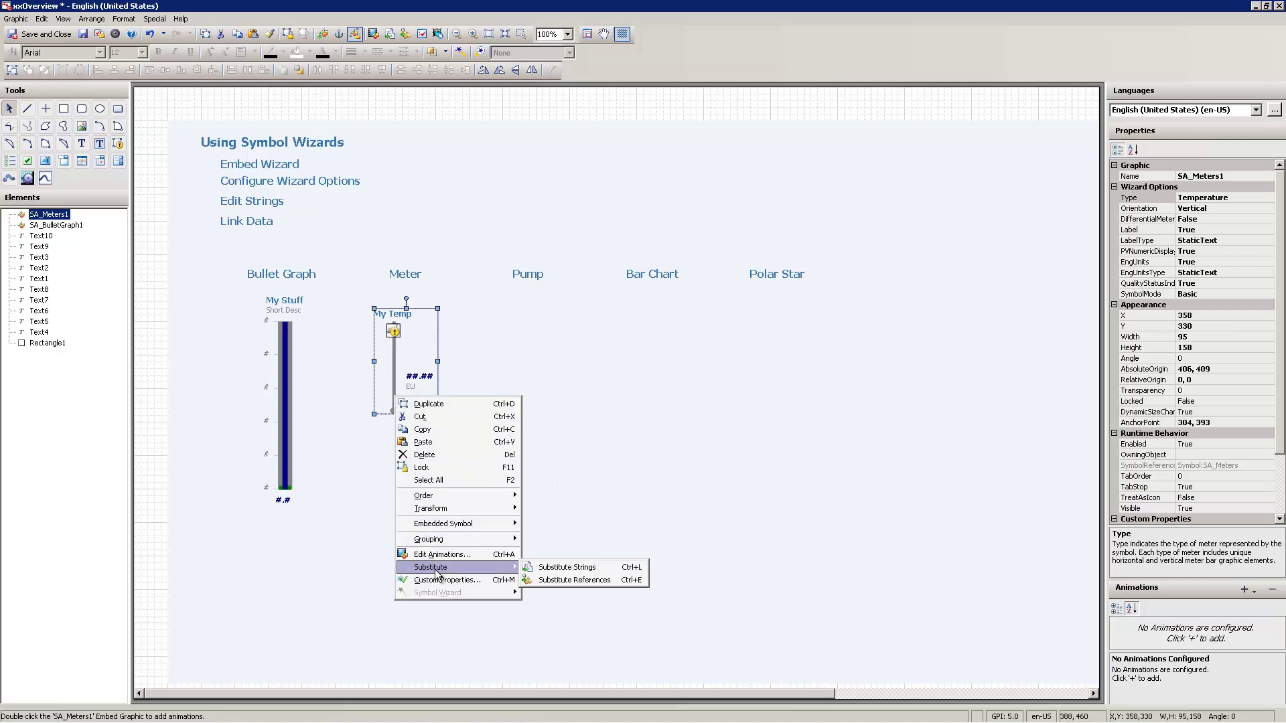
{"action": "left_click", "coordinate": [589, 580]}
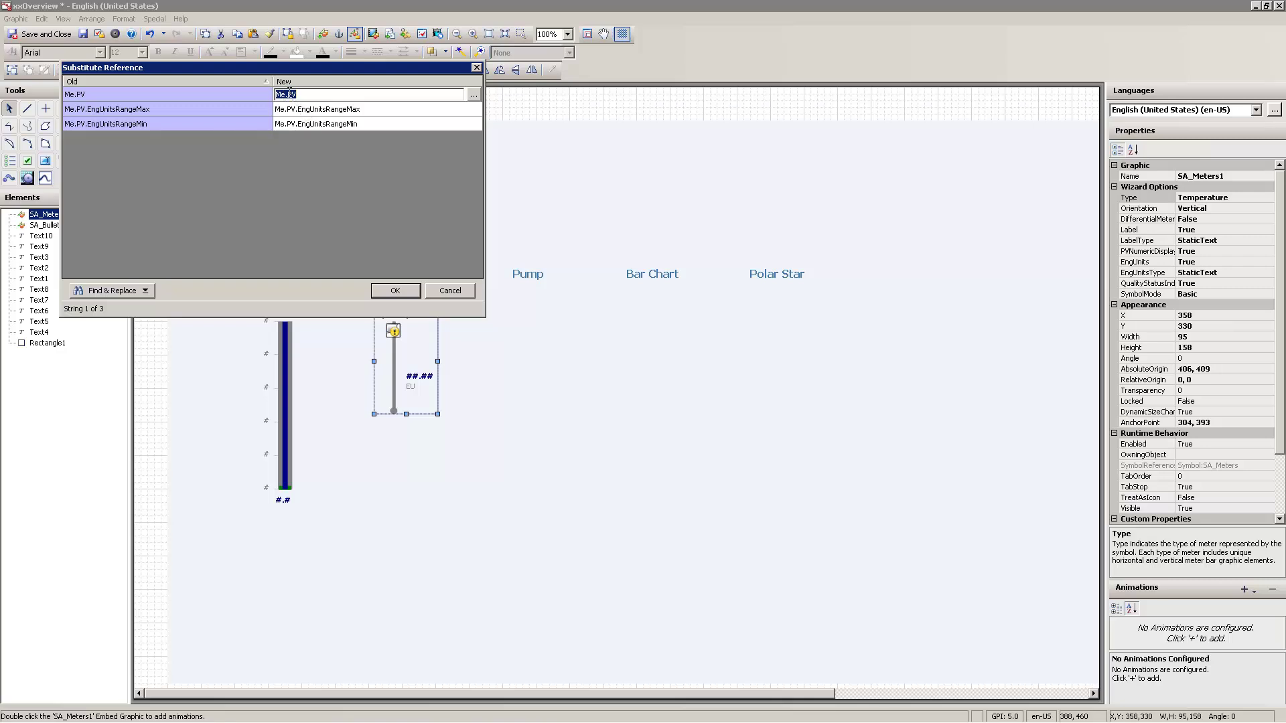
{"action": "left_click", "coordinate": [107, 290]}
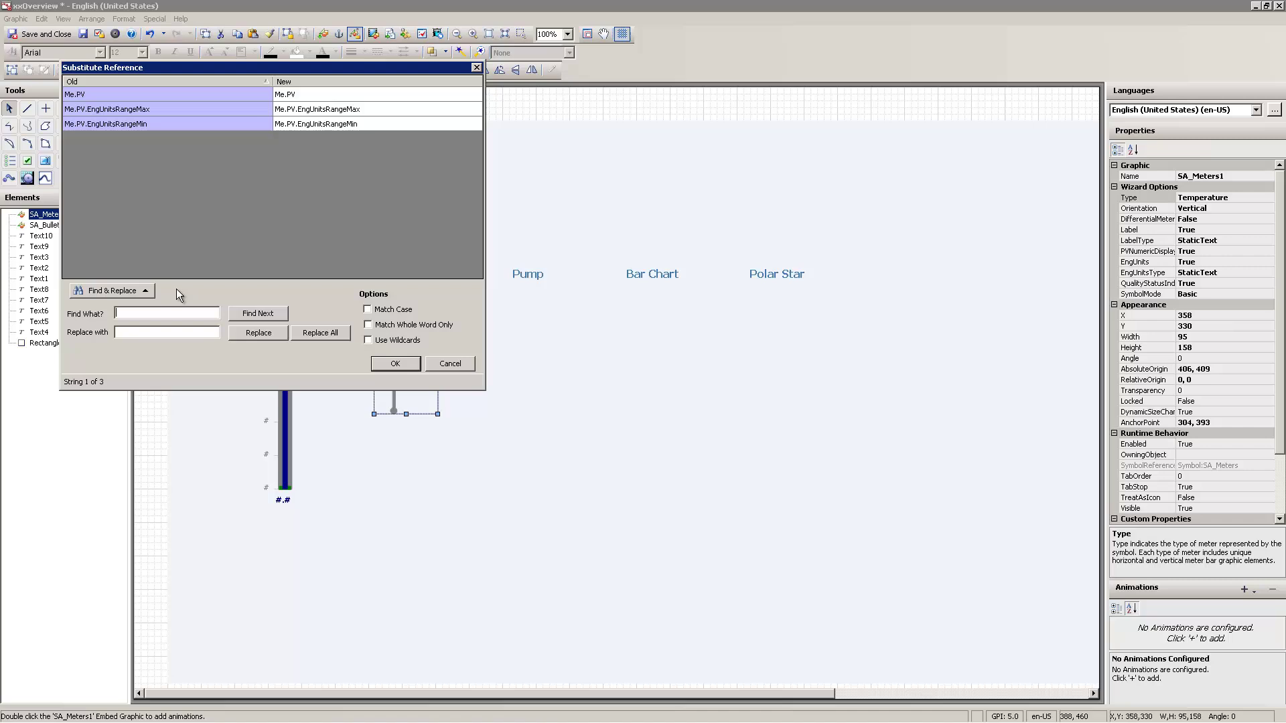
{"action": "type", "text": "me"}
{"action": "key", "text": "Tab"}
{"action": "type", "text": "PLCSim"}
{"action": "left_click", "coordinate": [320, 333]}
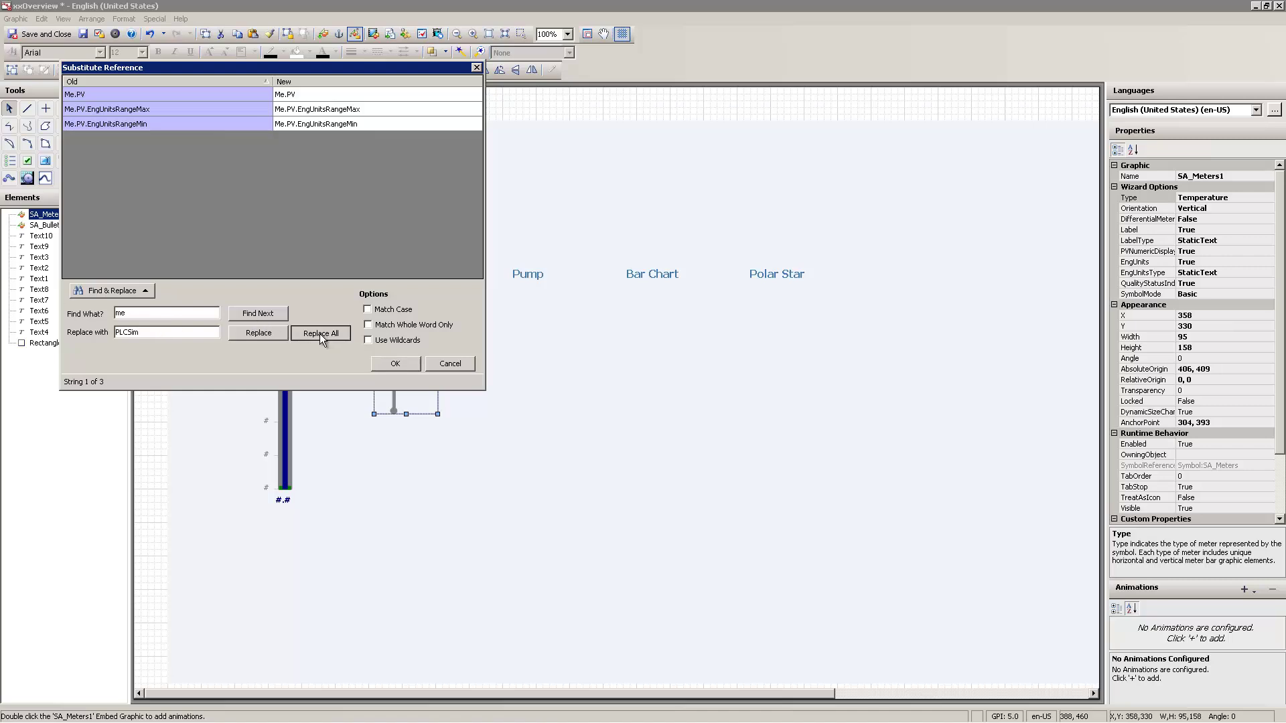
{"action": "left_click", "coordinate": [395, 365]}
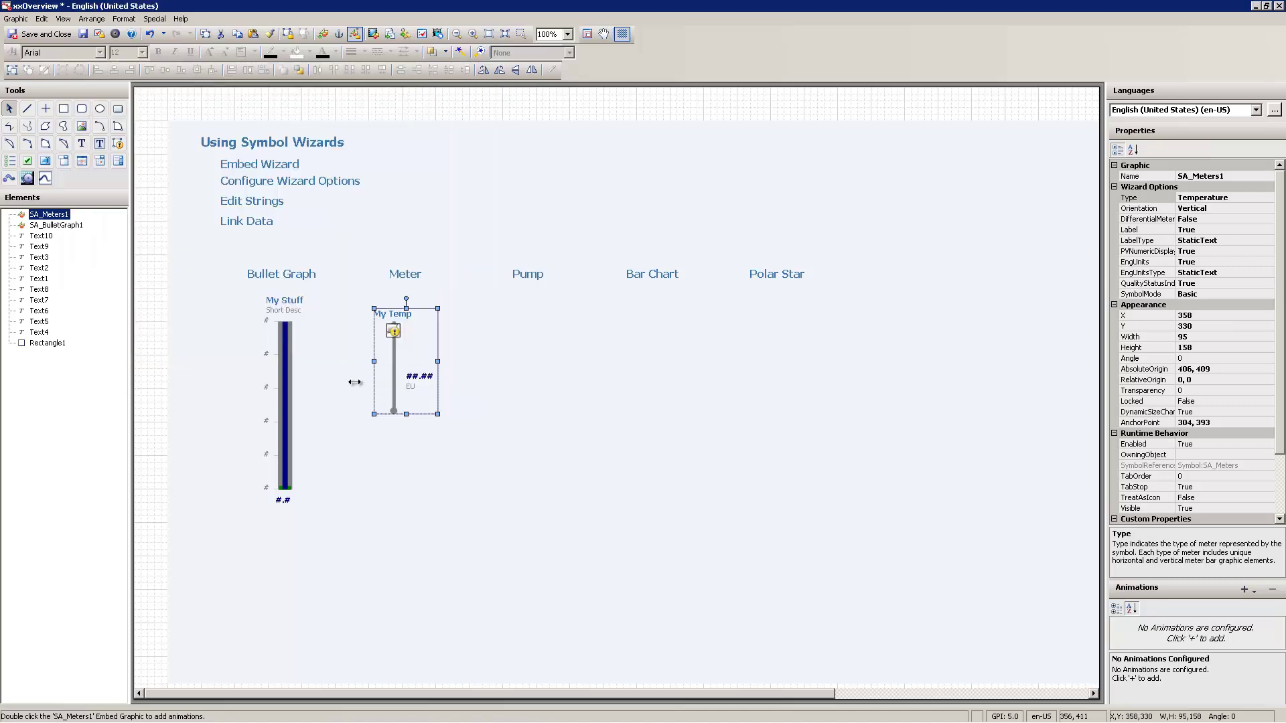
- Save the overview, run it to check the meter's live PLCSim values, then return to development
{"action": "left_click", "coordinate": [83, 33]}
{"action": "left_click", "coordinate": [710, 716]}
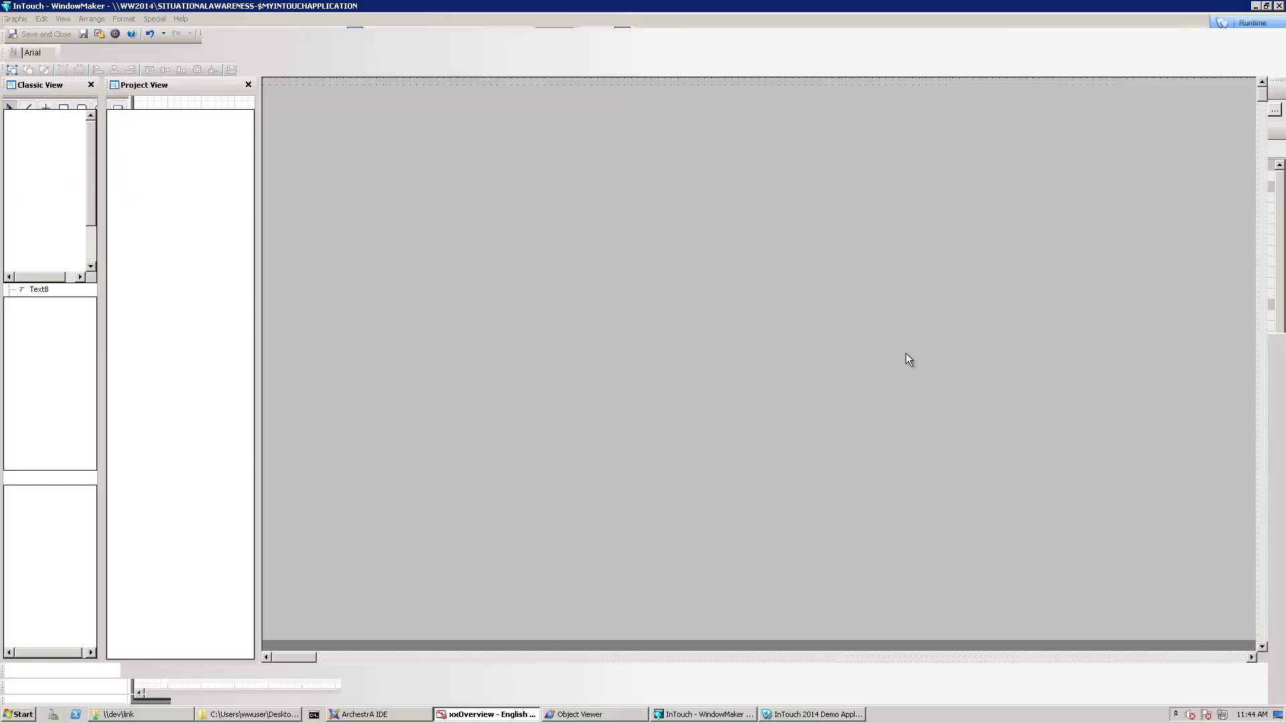
{"action": "left_click", "coordinate": [1250, 22]}
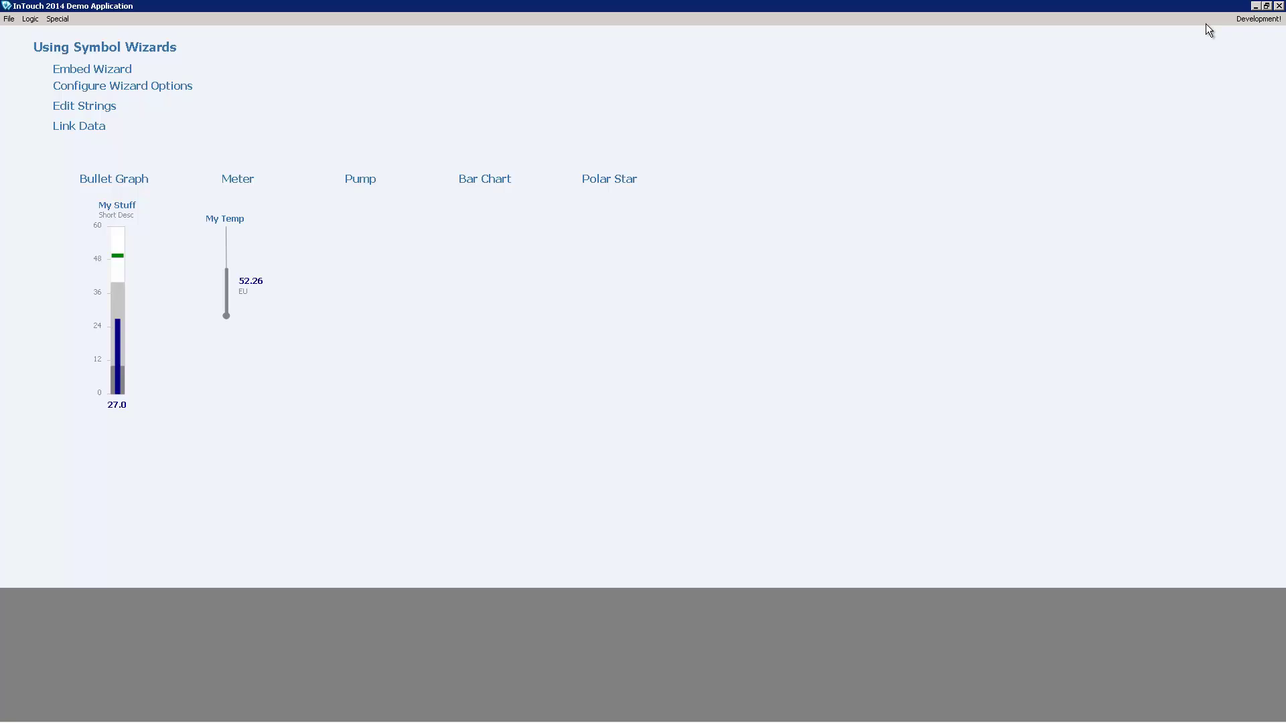
{"action": "left_click", "coordinate": [1240, 20]}
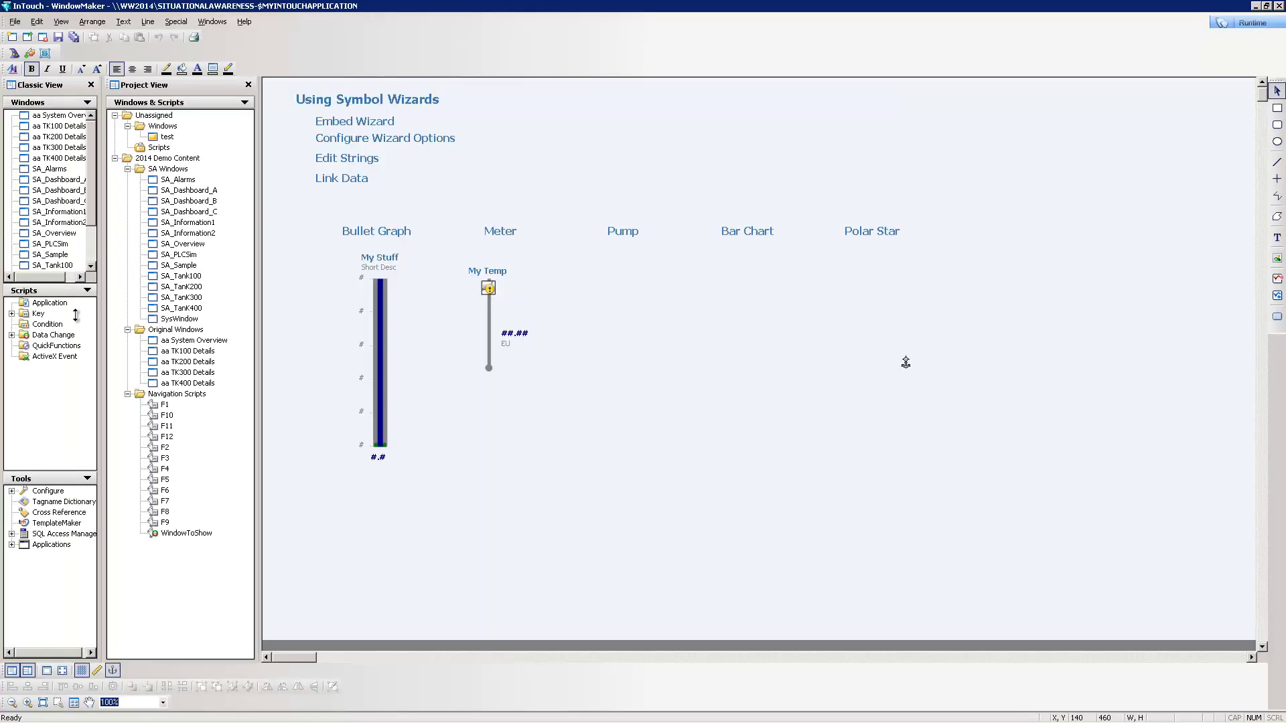
- Embed SA_Pump_Blower_RotaryValve from the Equipment category and position it under the Pump heading
{"action": "left_click", "coordinate": [481, 715]}
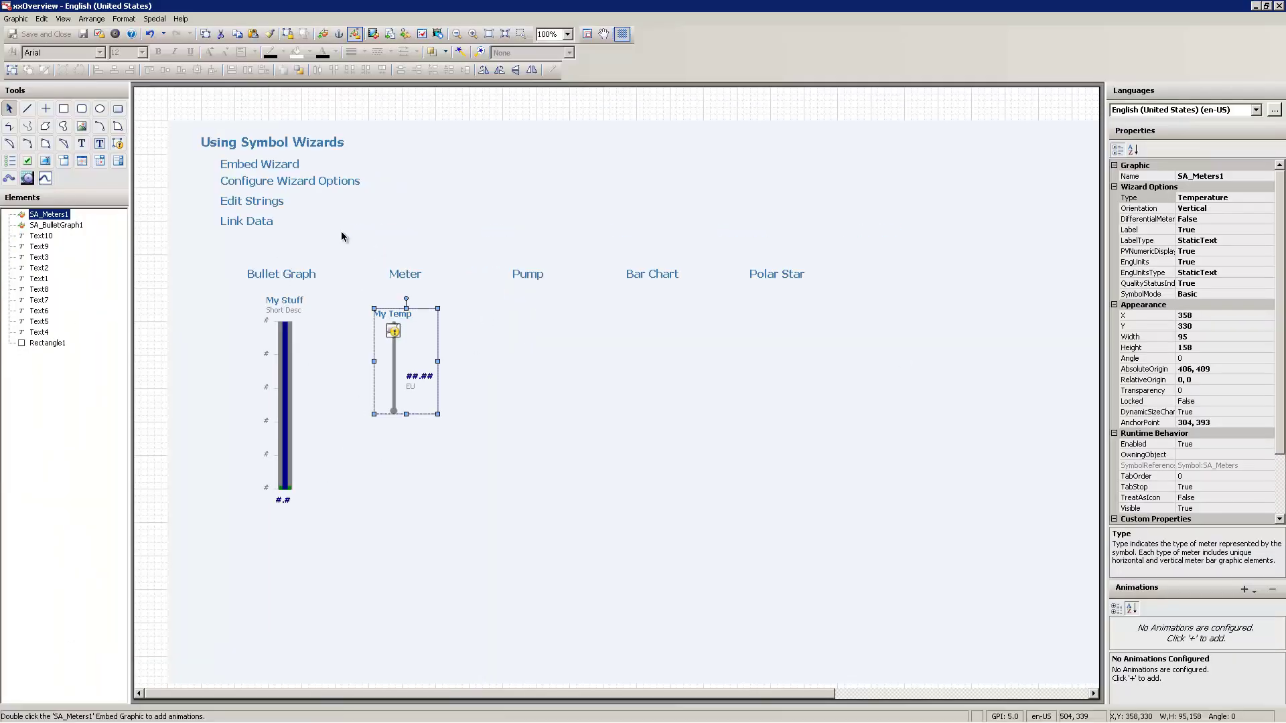
{"action": "left_click", "coordinate": [322, 33]}
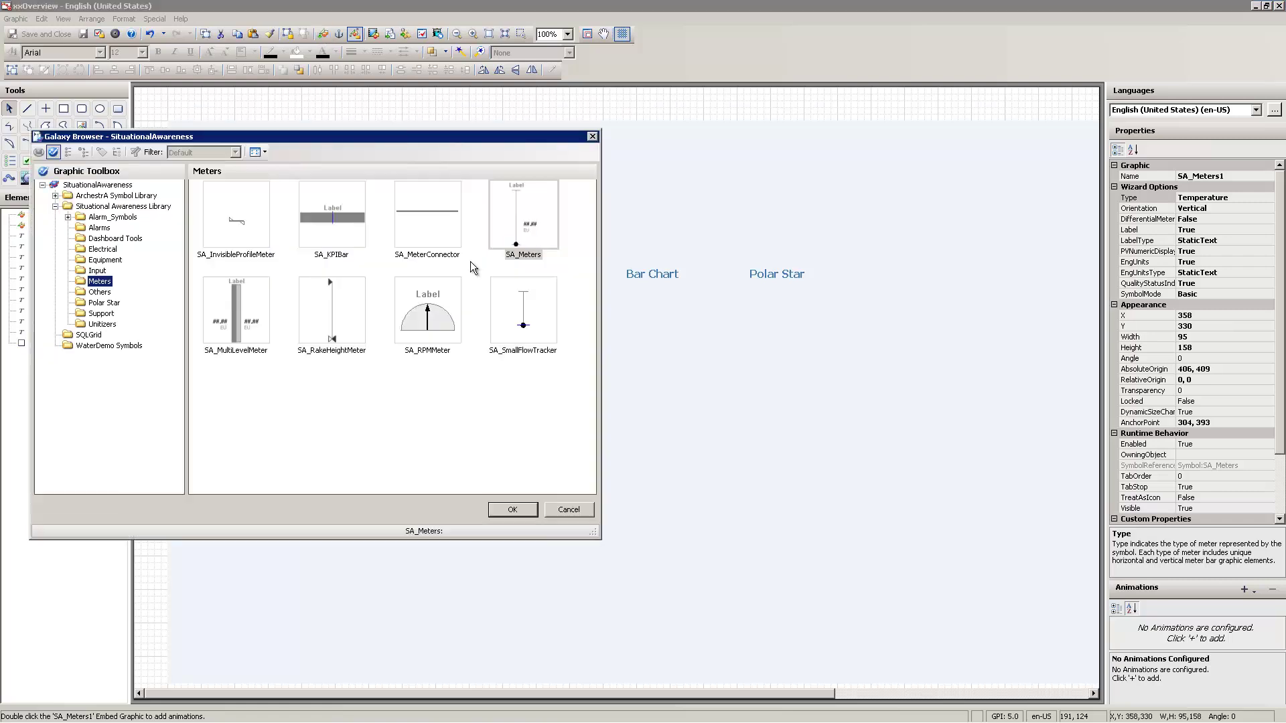
{"action": "left_click", "coordinate": [102, 260]}
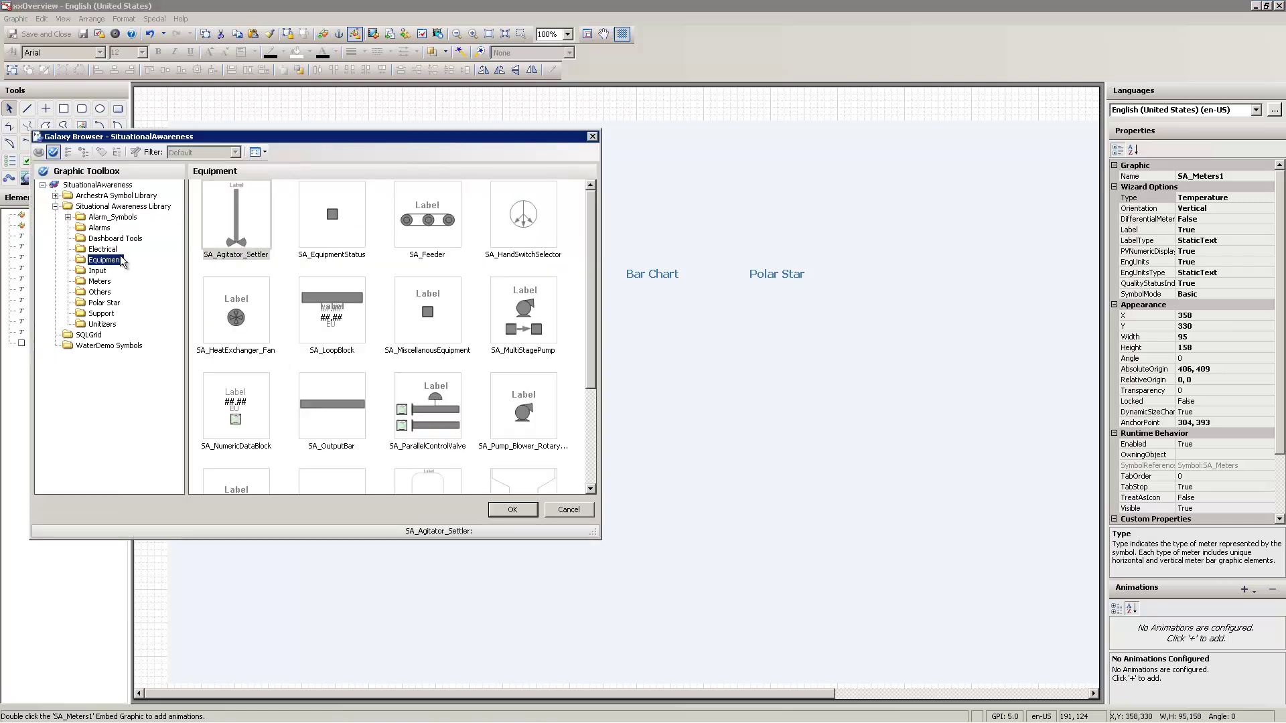
{"action": "double_click", "coordinate": [519, 410]}
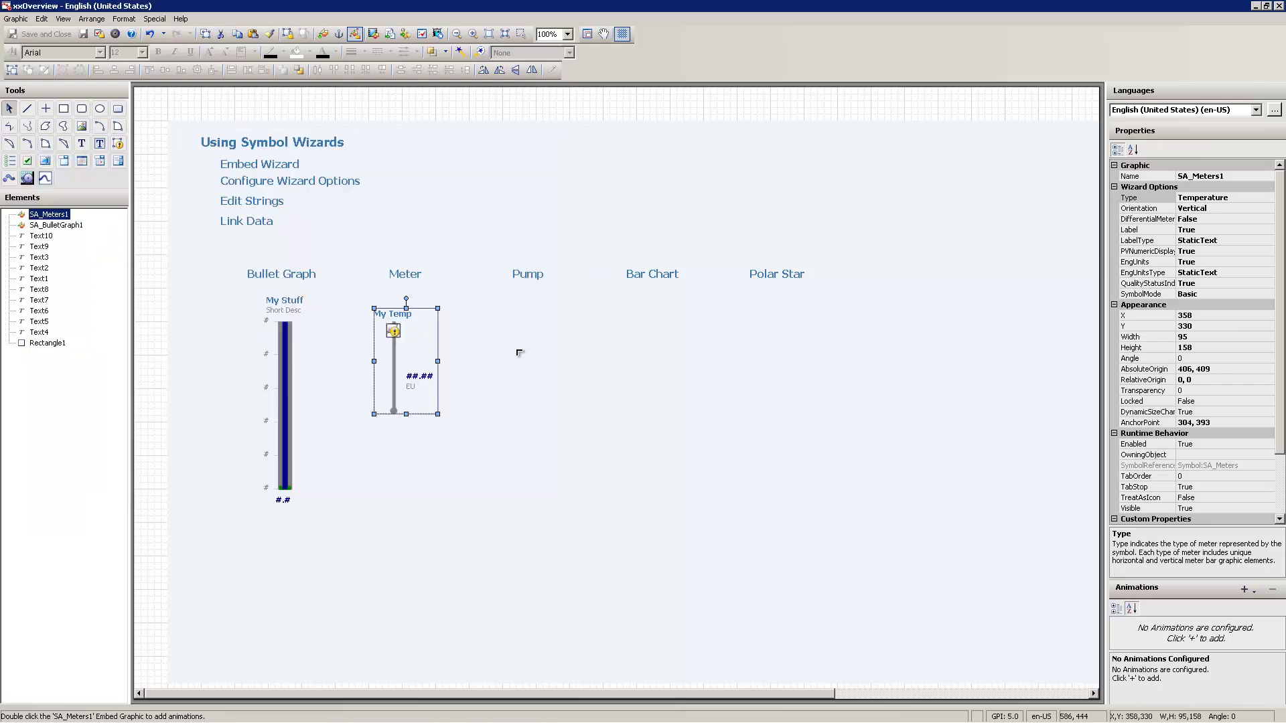
{"action": "left_click", "coordinate": [496, 312]}
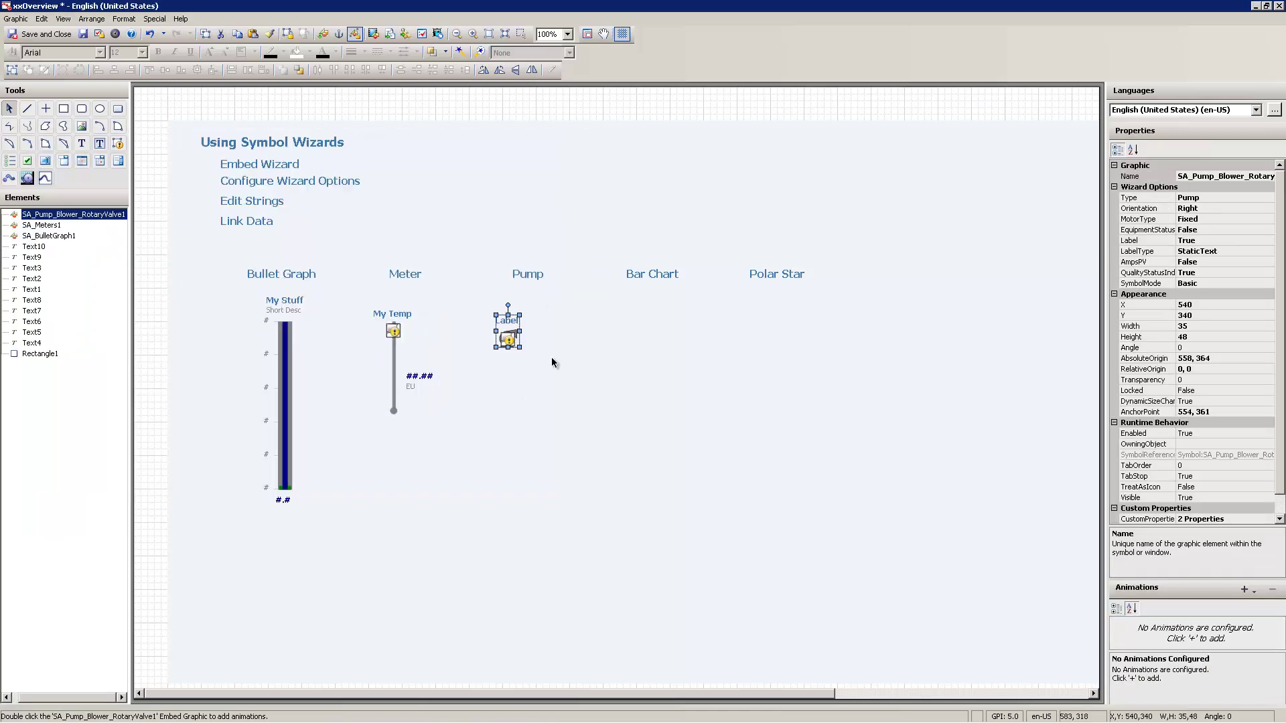
{"action": "left_click_drag", "start_coordinate": [504, 346], "coordinate": [527, 336]}
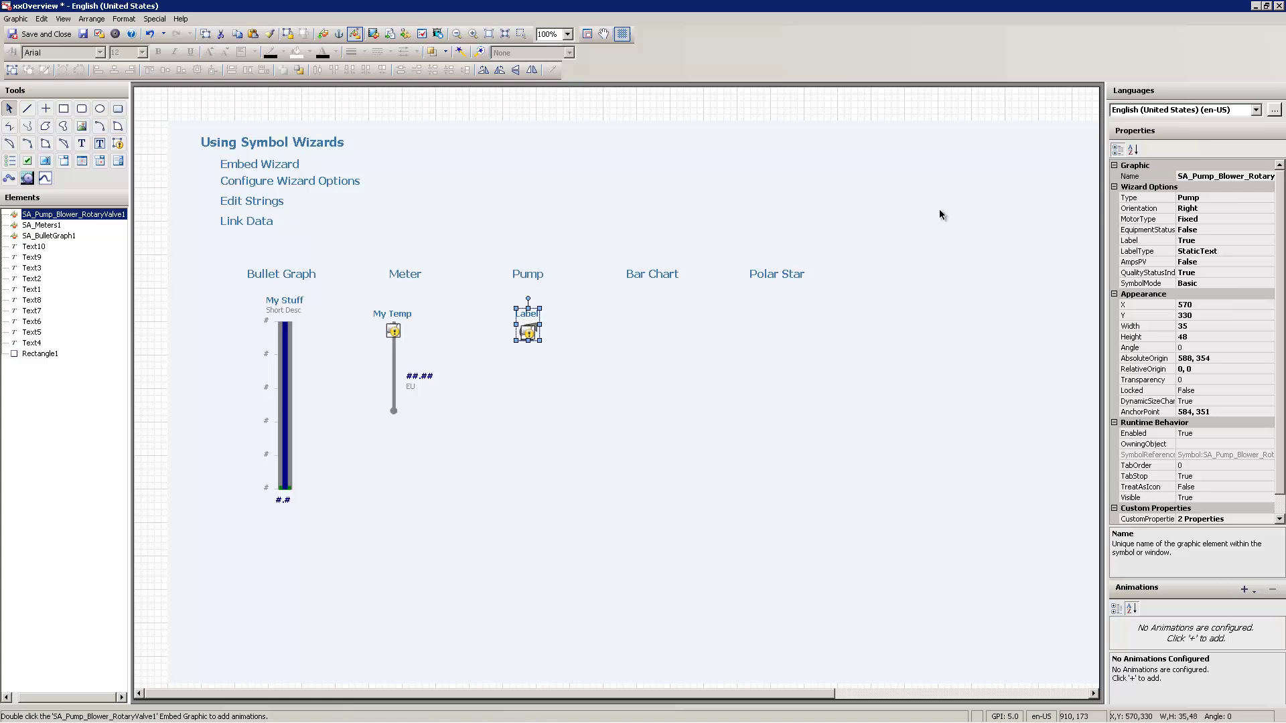
- Set the equipment symbol's Type to Pump and its SymbolMode to Advanced
{"action": "double_click", "coordinate": [1222, 196]}
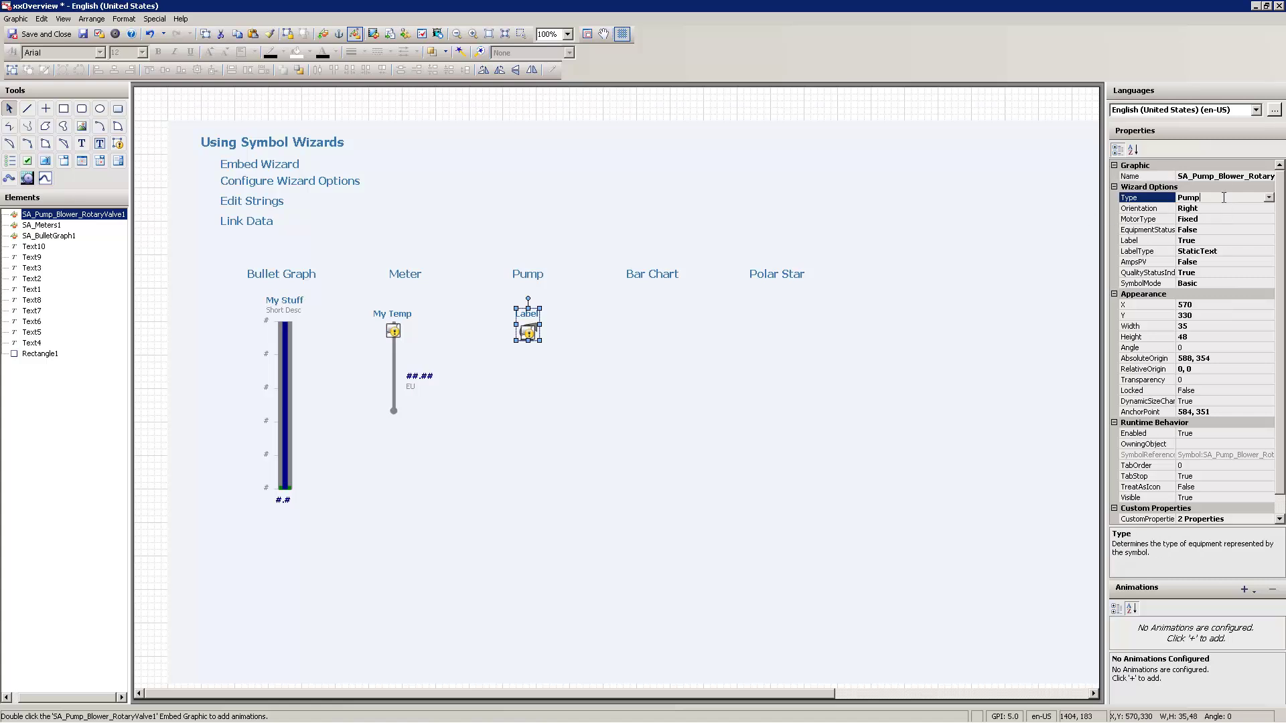
{"action": "double_click", "coordinate": [1223, 198]}
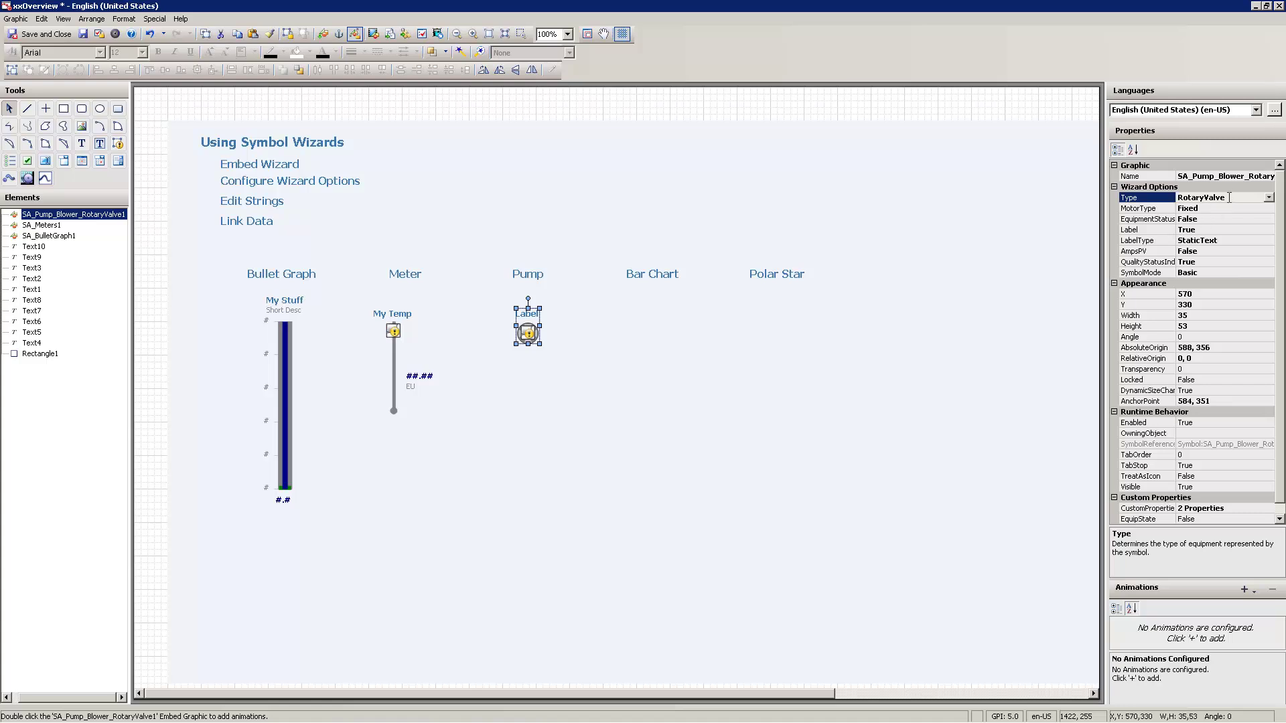
{"action": "left_click", "coordinate": [1268, 197]}
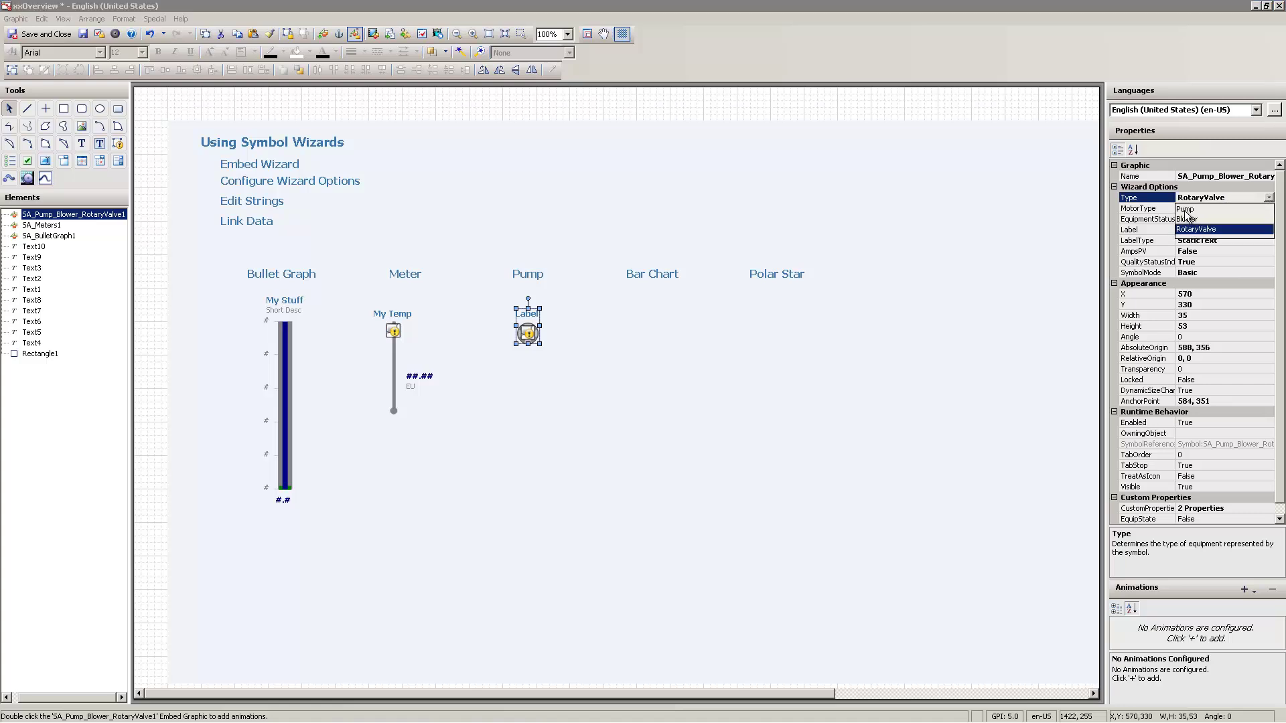
{"action": "left_click", "coordinate": [1186, 208]}
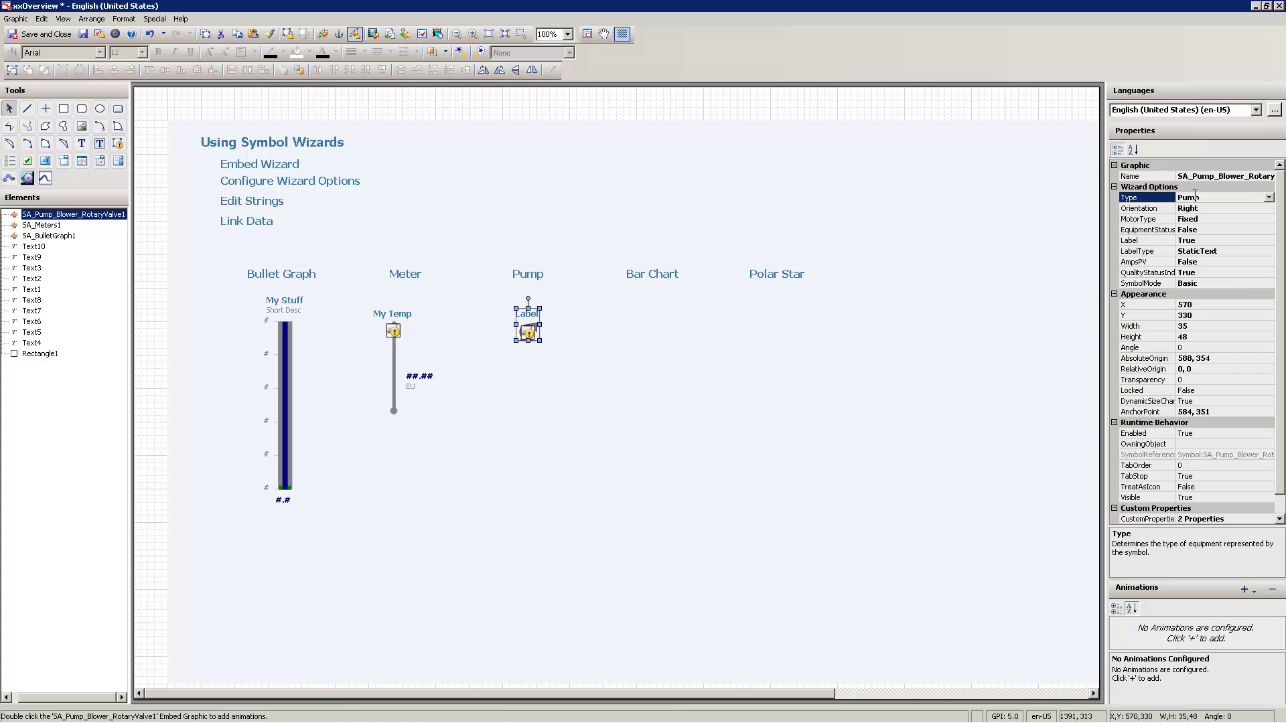
{"action": "double_click", "coordinate": [1196, 283]}
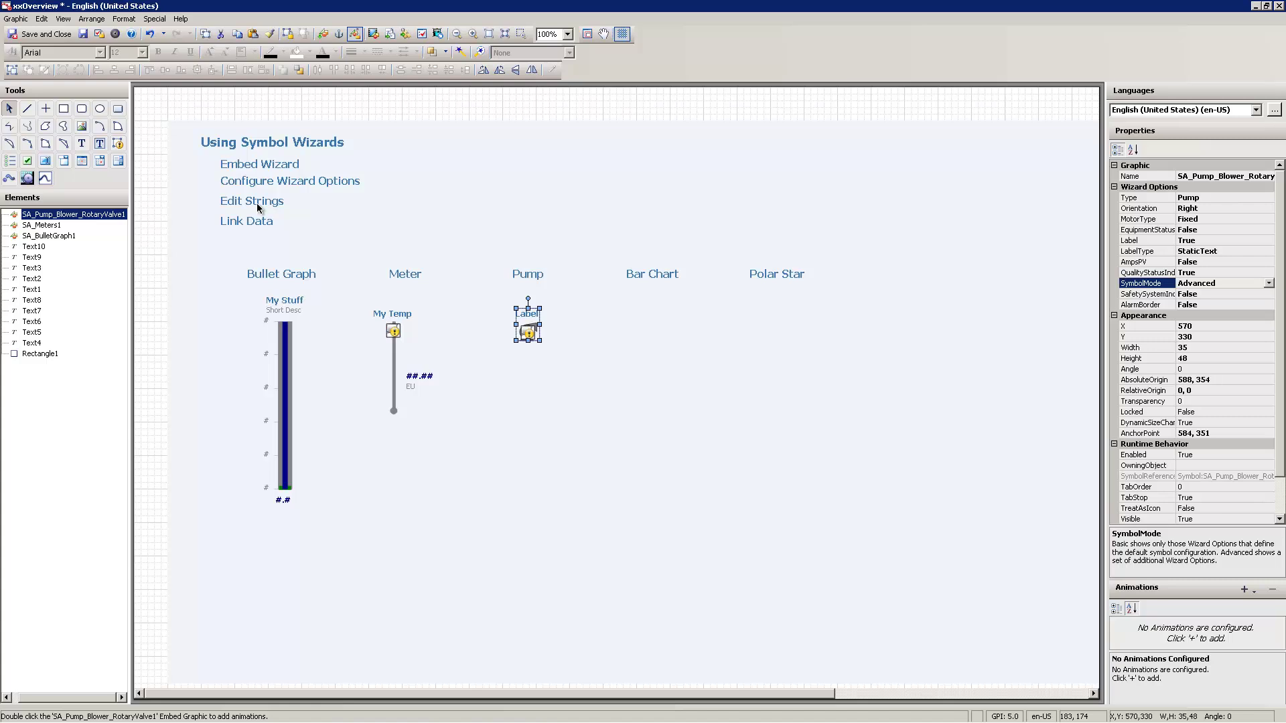
- Substitute the pump's Label string with 'My Pump' via Ctrl+L
{"action": "left_click", "coordinate": [524, 338]}
{"action": "key", "text": "ctrl+l"}
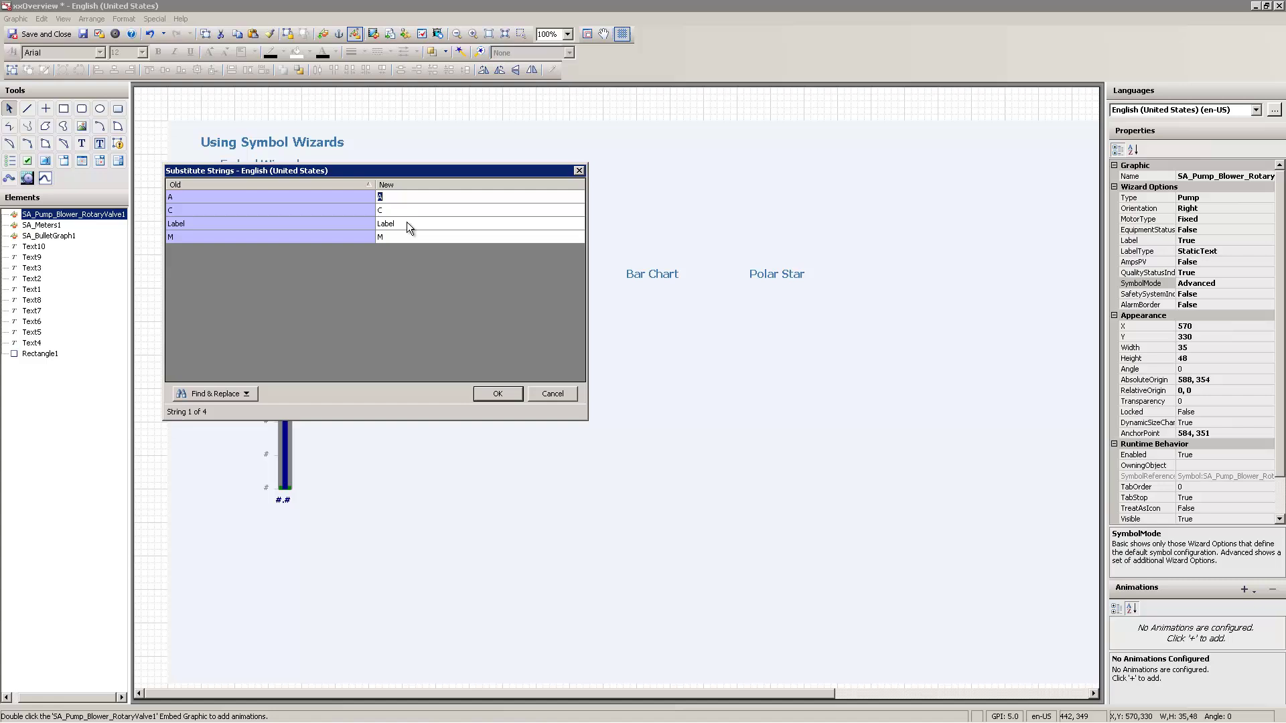
{"action": "type", "text": "My Pump"}
{"action": "key", "text": "Return"}
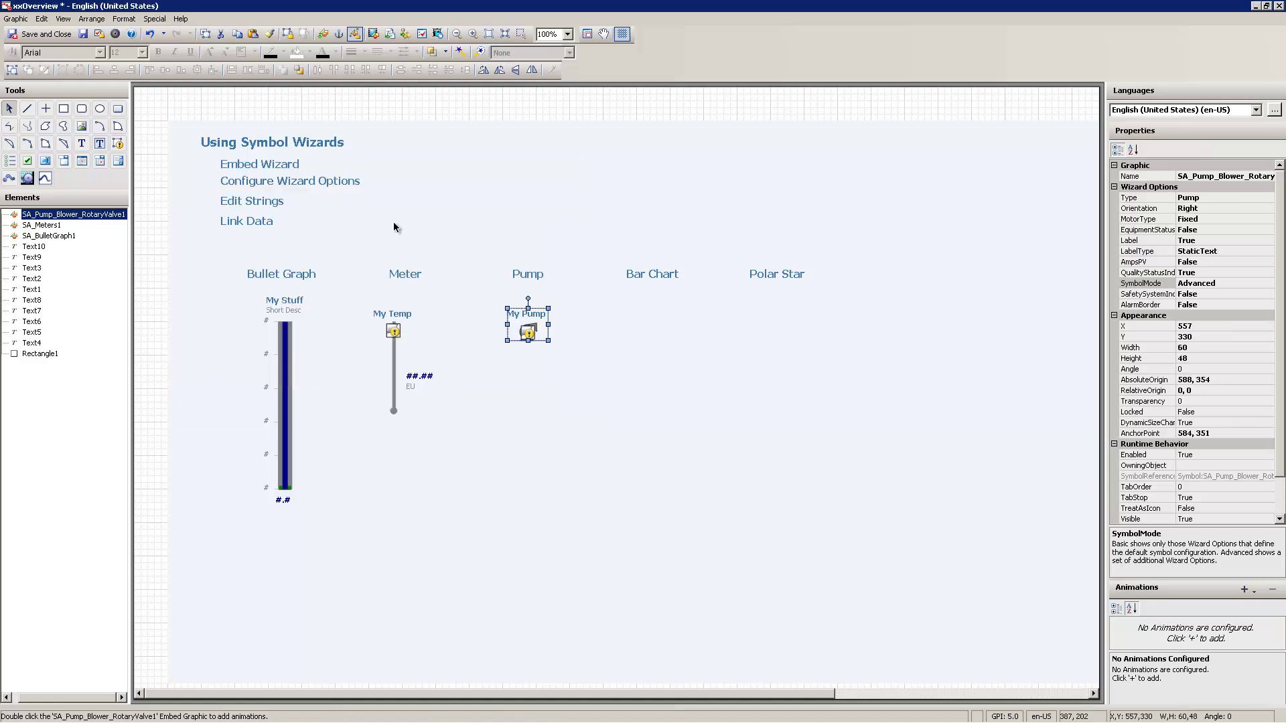
- Replace the pump's EquipState default value False with the expression InTouch:$Second > 30
{"action": "double_click", "coordinate": [521, 328]}
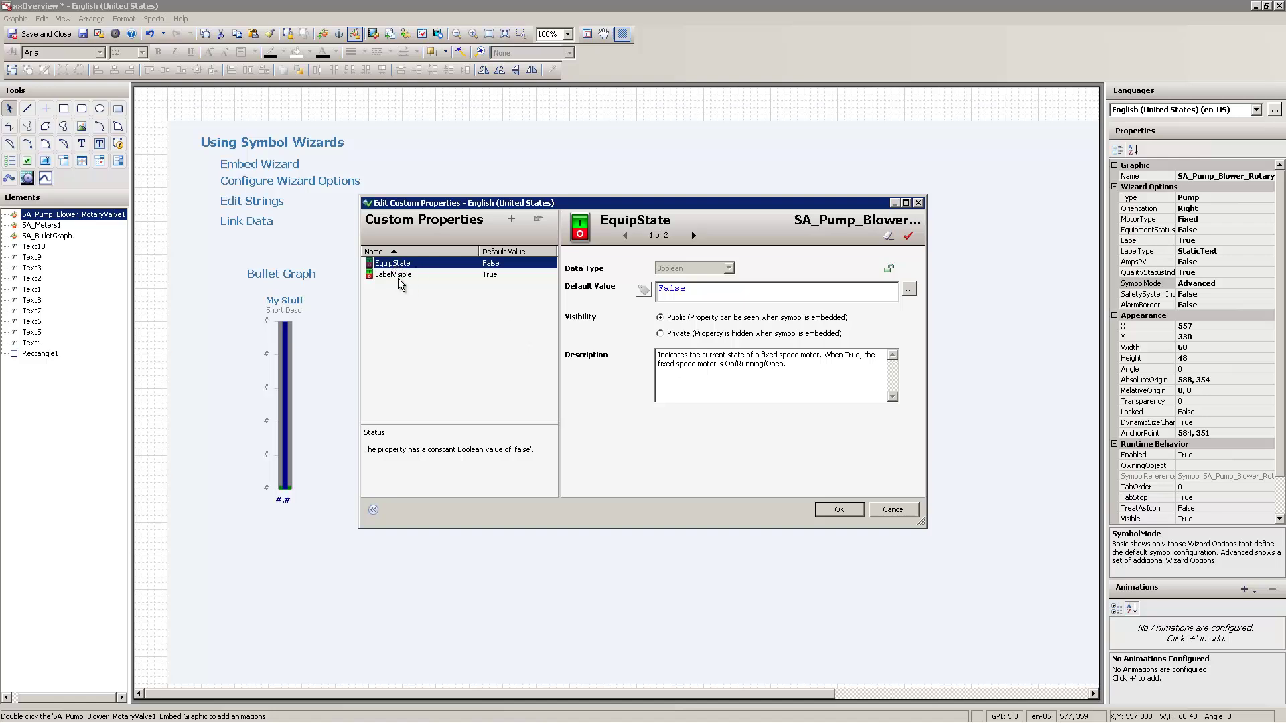
{"action": "double_click", "coordinate": [685, 290]}
{"action": "key", "text": "BackSpace"}
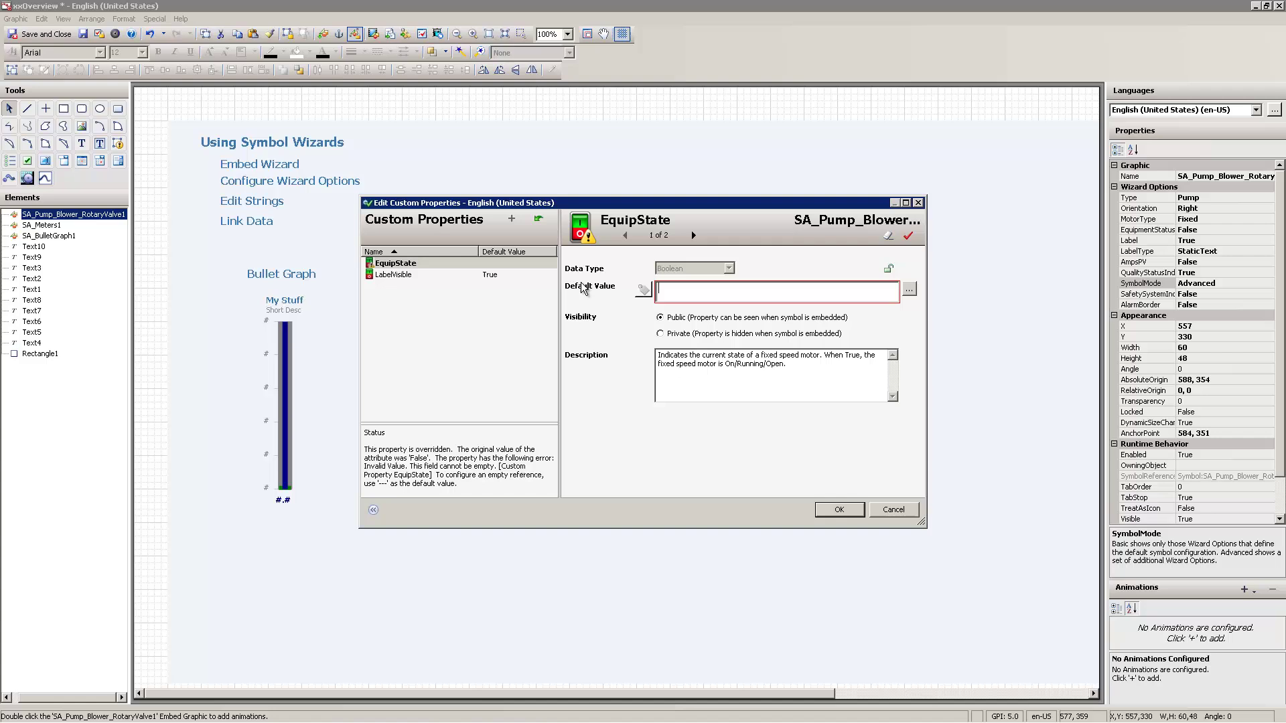
{"action": "type", "text": "InT:"}
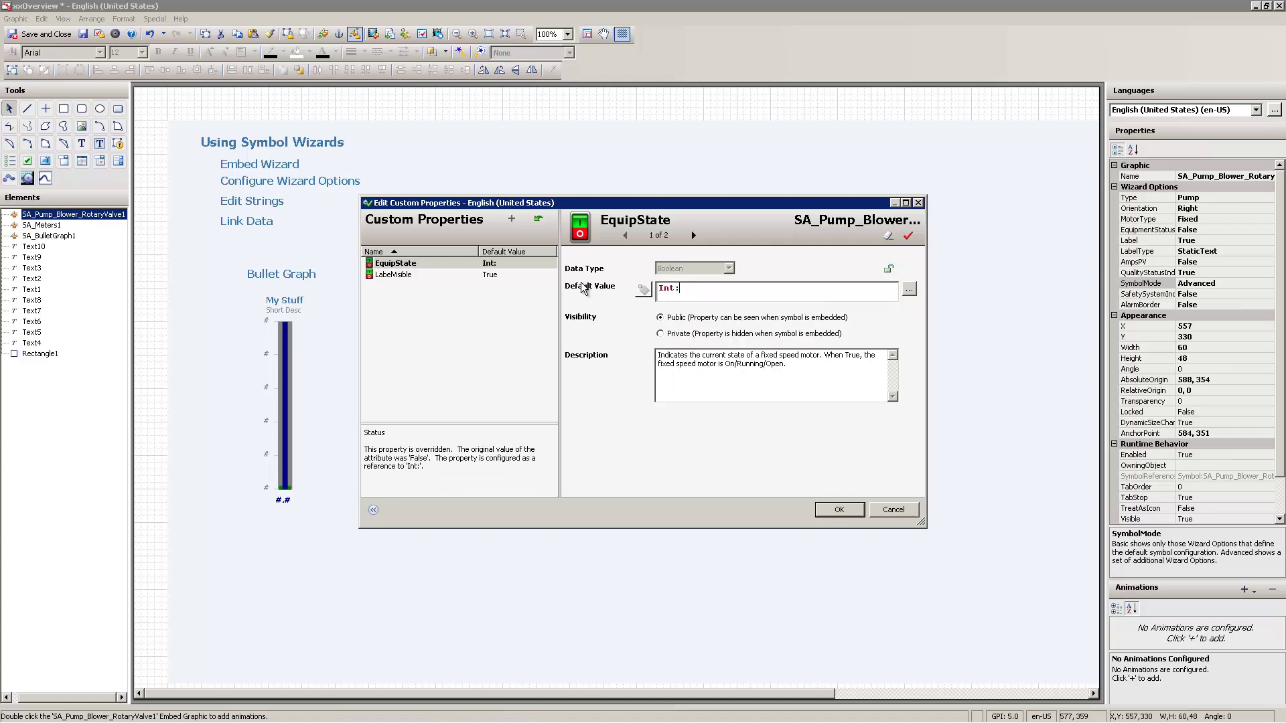
{"action": "key", "text": "BackSpace"}
{"action": "type", "text": "ou"}
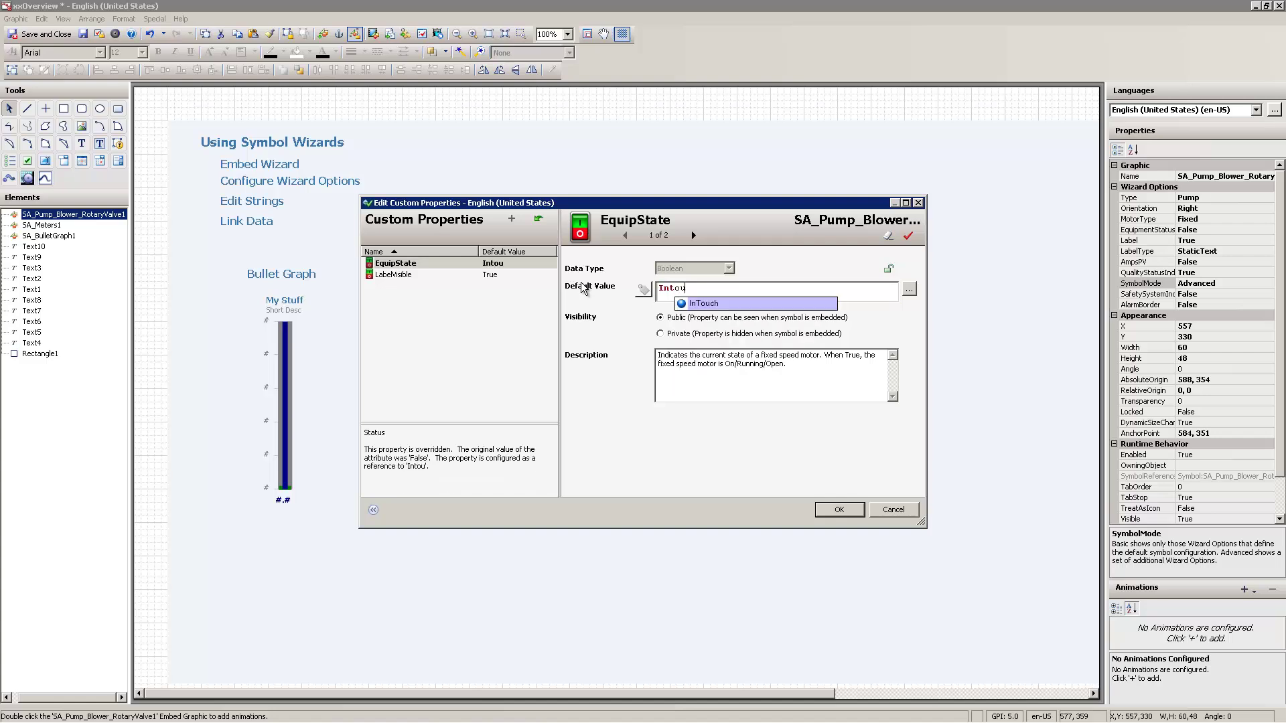
{"action": "key", "text": "Return"}
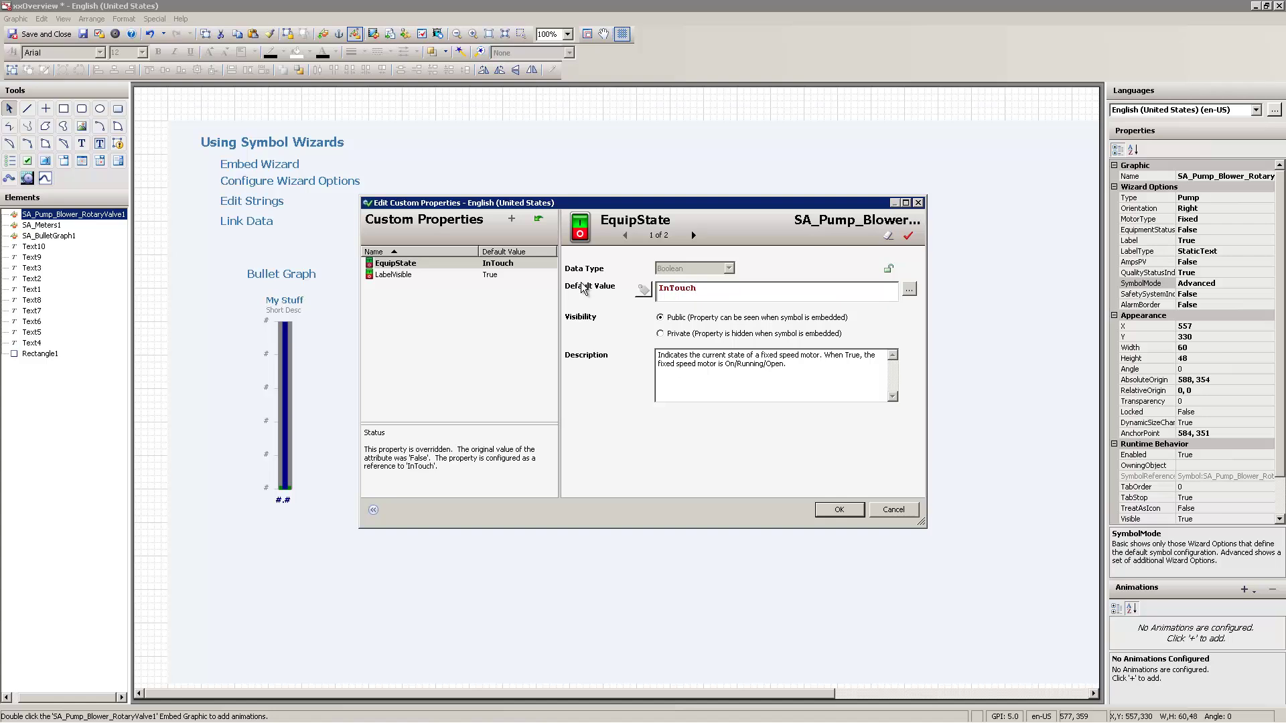
{"action": "type", "text": ":$S"}
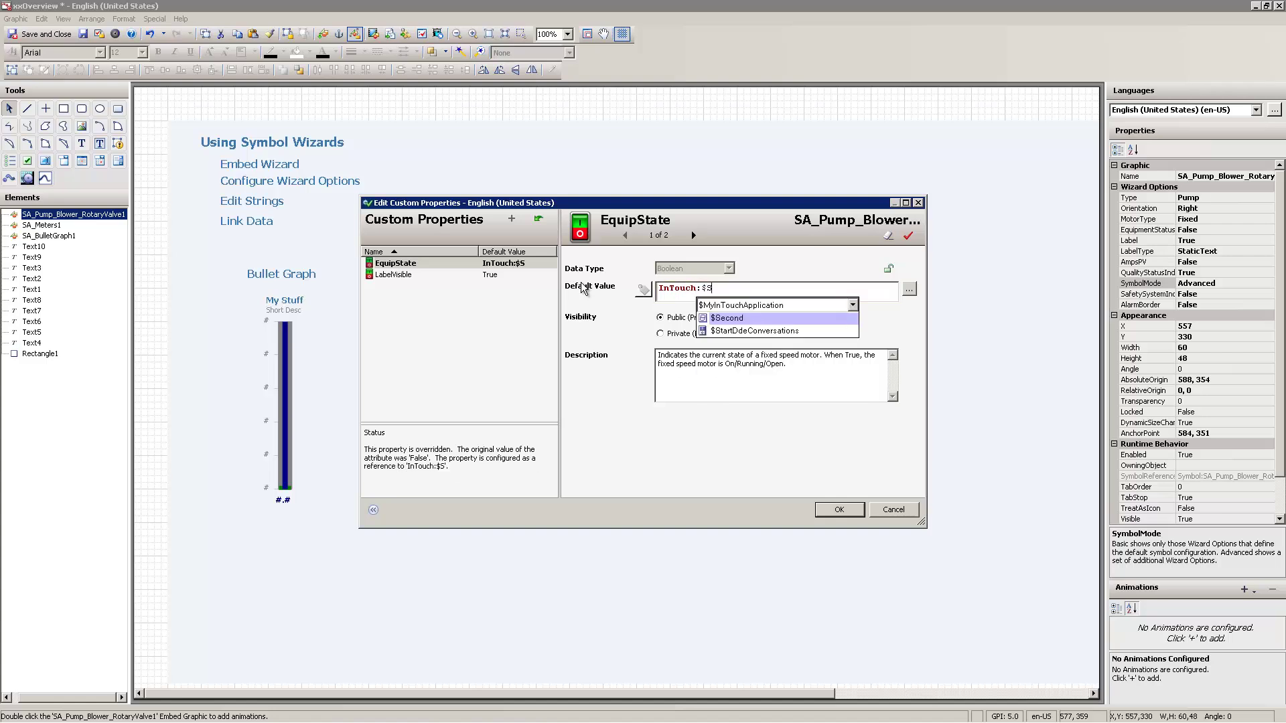
{"action": "key", "text": "Return"}
{"action": "type", "text": "> 30"}
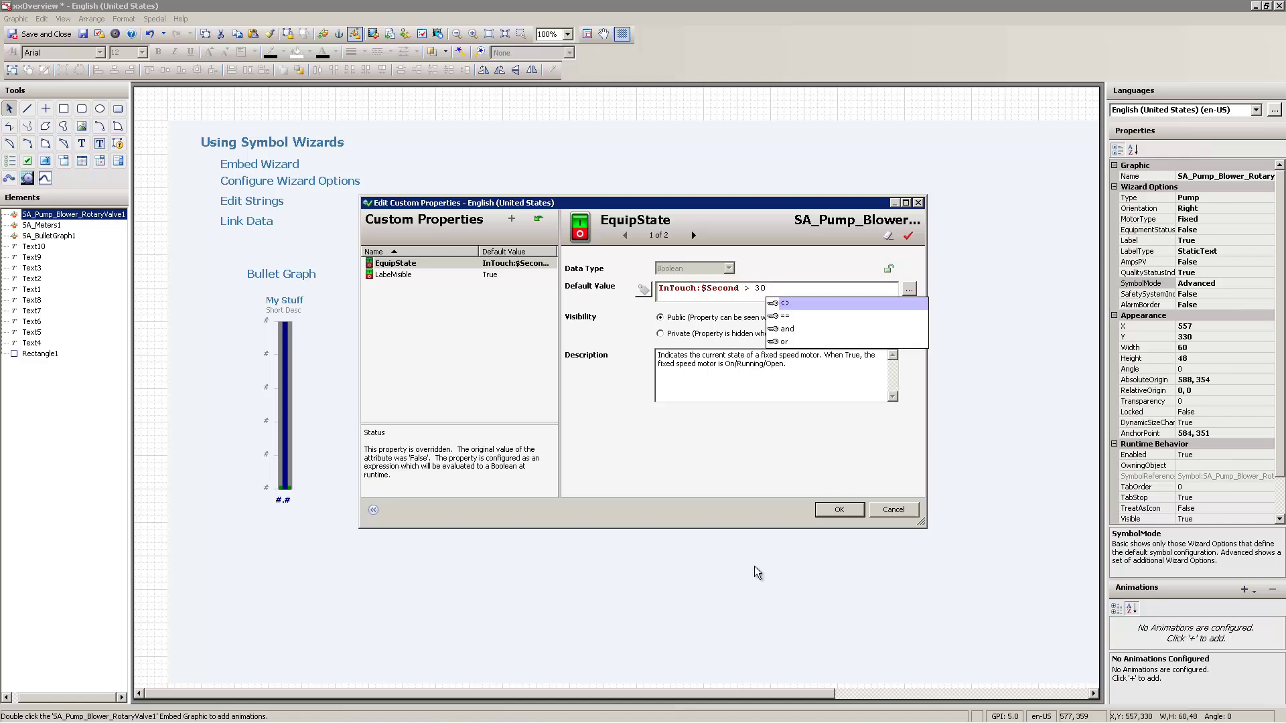
{"action": "left_click", "coordinate": [825, 512]}
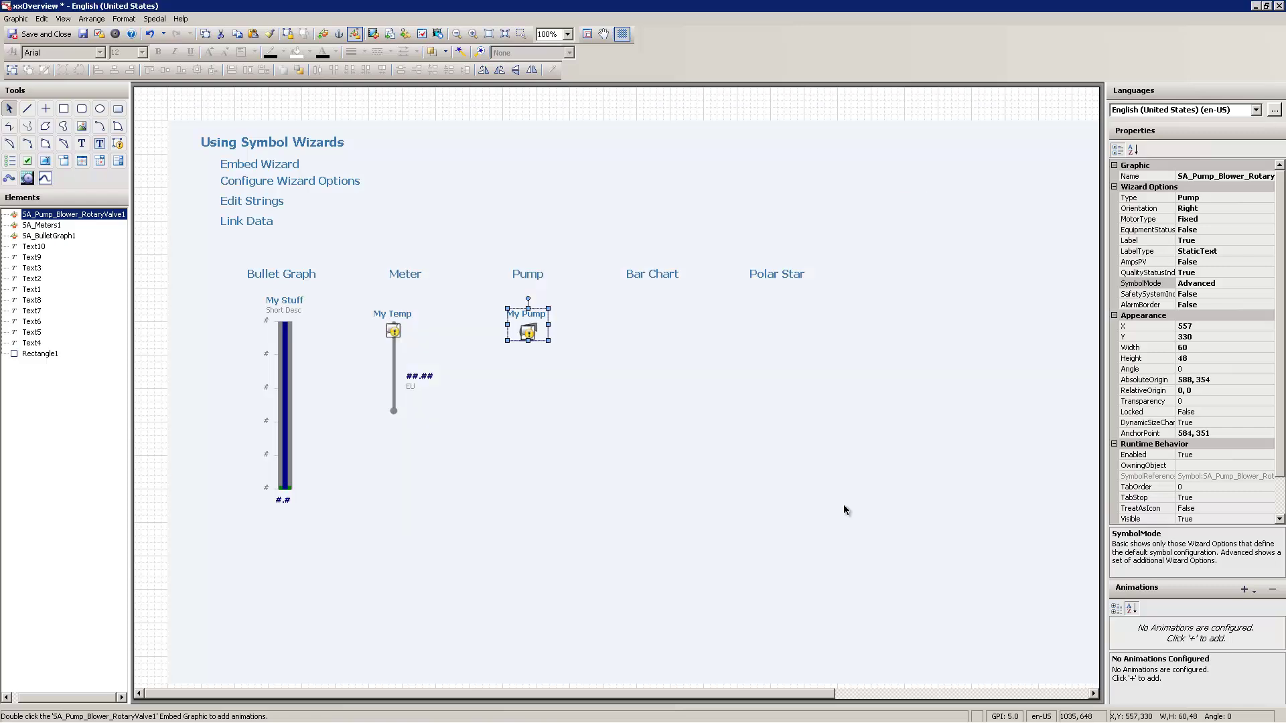
- Save the overview graphic and run the window in runtime to check the My Pump symbol
{"action": "left_click", "coordinate": [83, 33]}
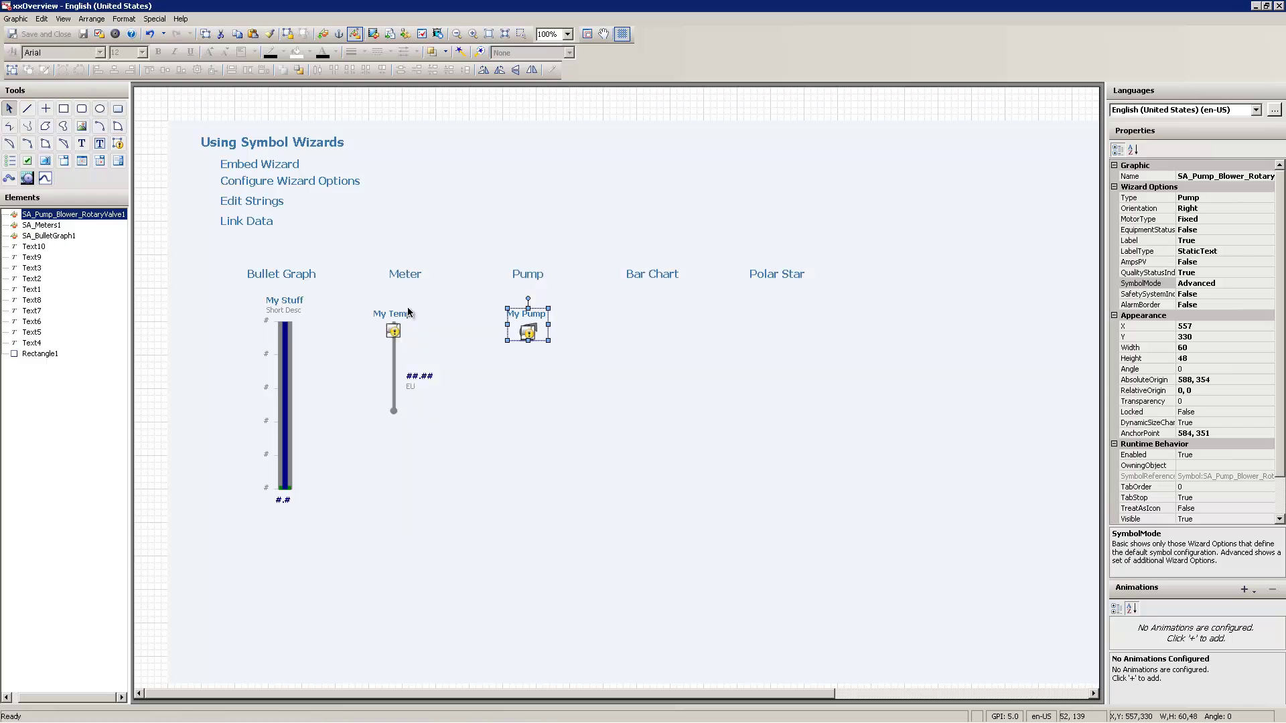
{"action": "left_click", "coordinate": [728, 714]}
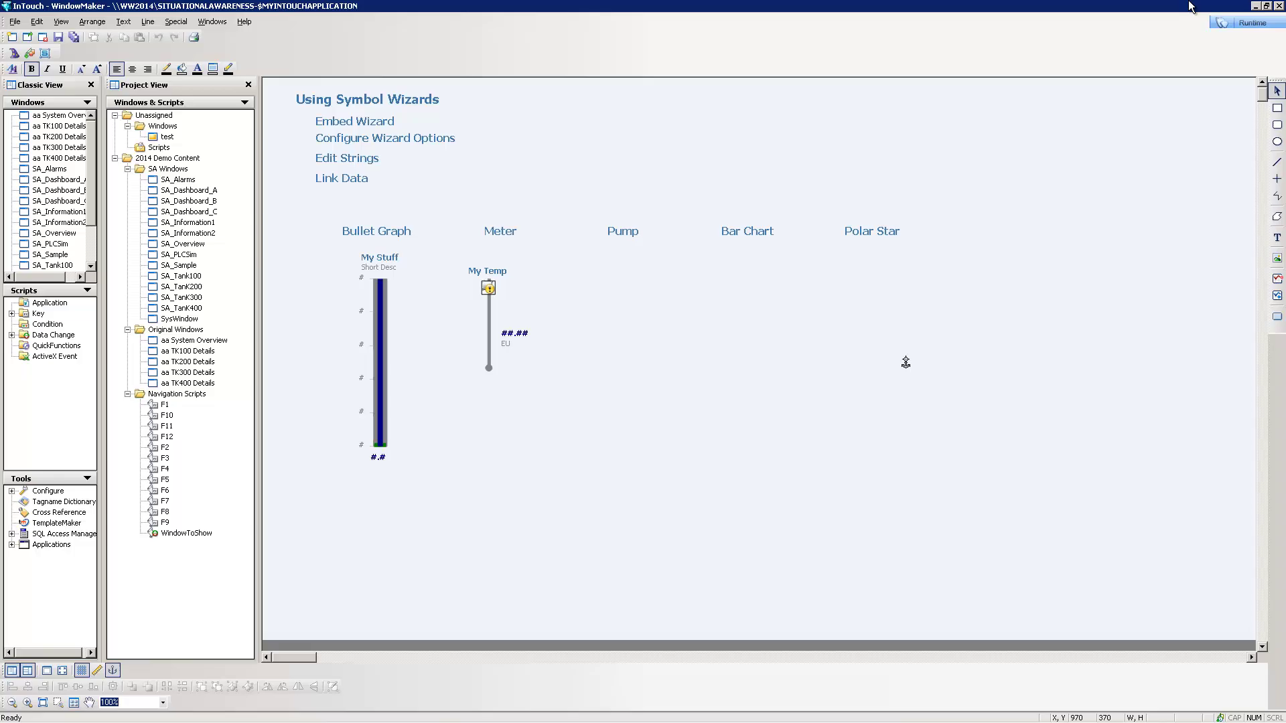
{"action": "left_click", "coordinate": [1245, 23]}
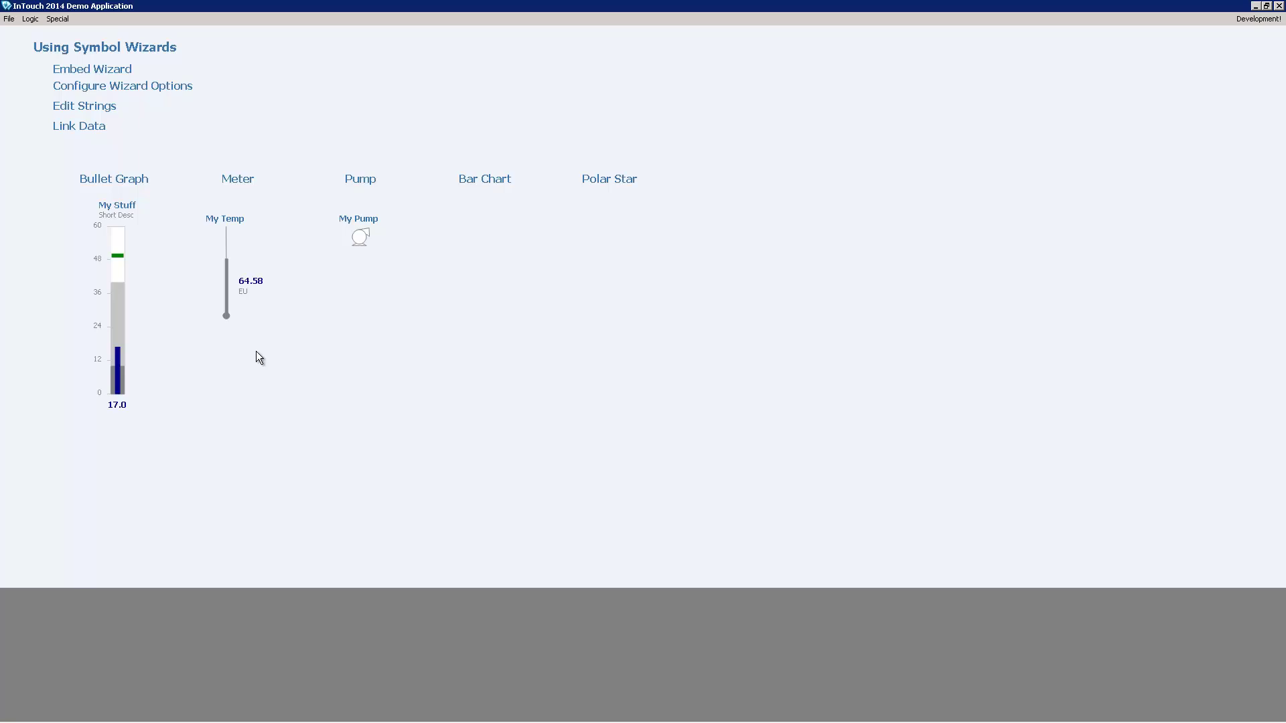
- Return to development and bring the overview graphic editor back
{"action": "left_click", "coordinate": [1252, 20]}
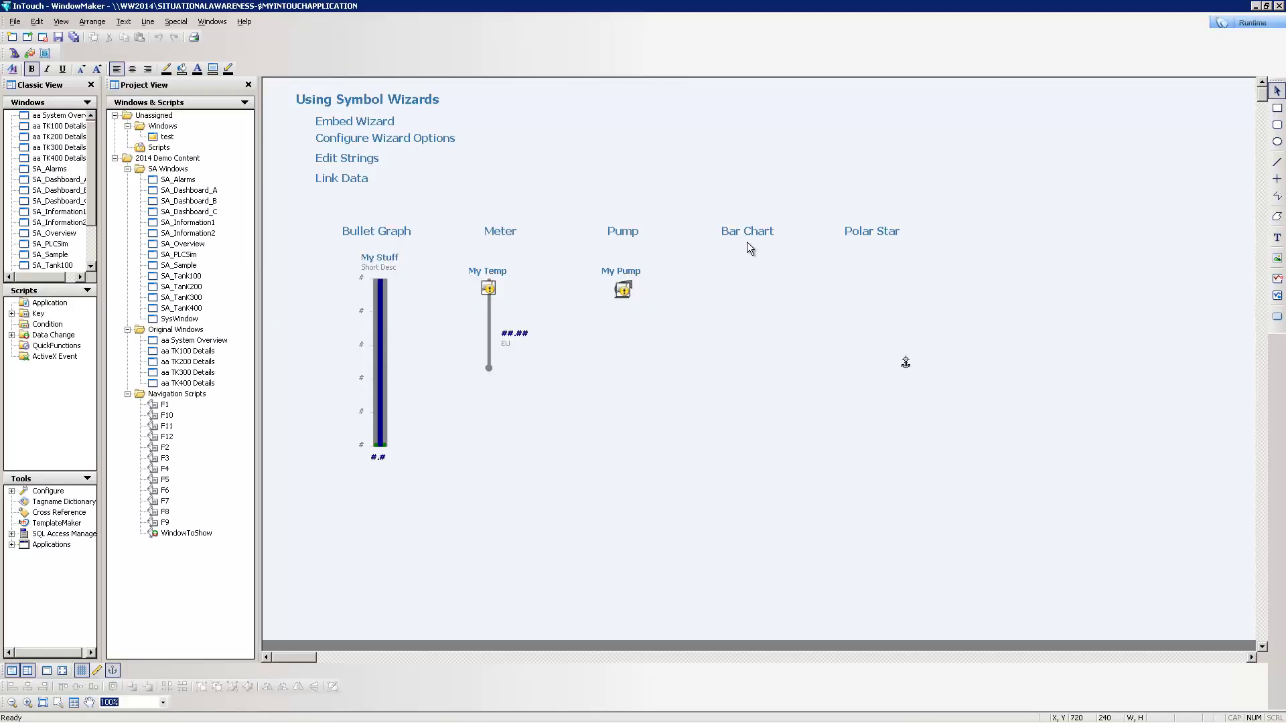
{"action": "mouse_move", "coordinate": [396, 722]}
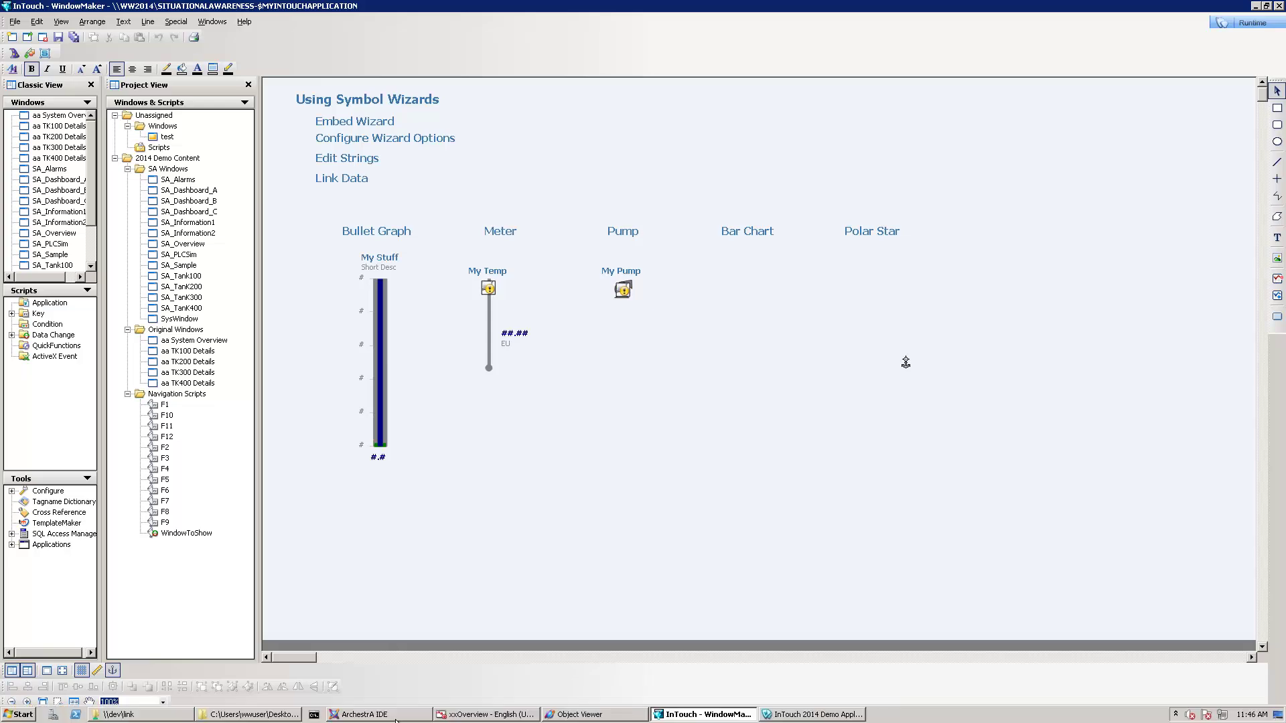
{"action": "left_click", "coordinate": [462, 715]}
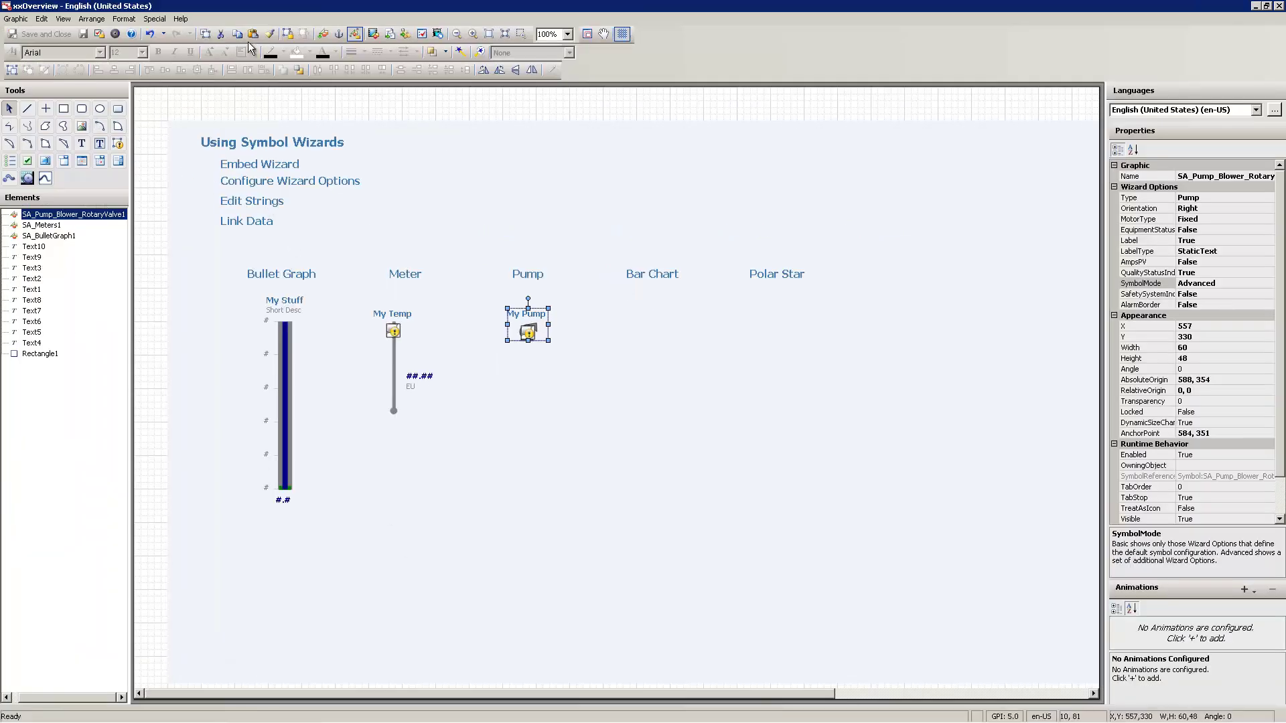
- Embed an SA_BarChart symbol from Dashboard Tools onto the overview
{"action": "left_click", "coordinate": [324, 34]}
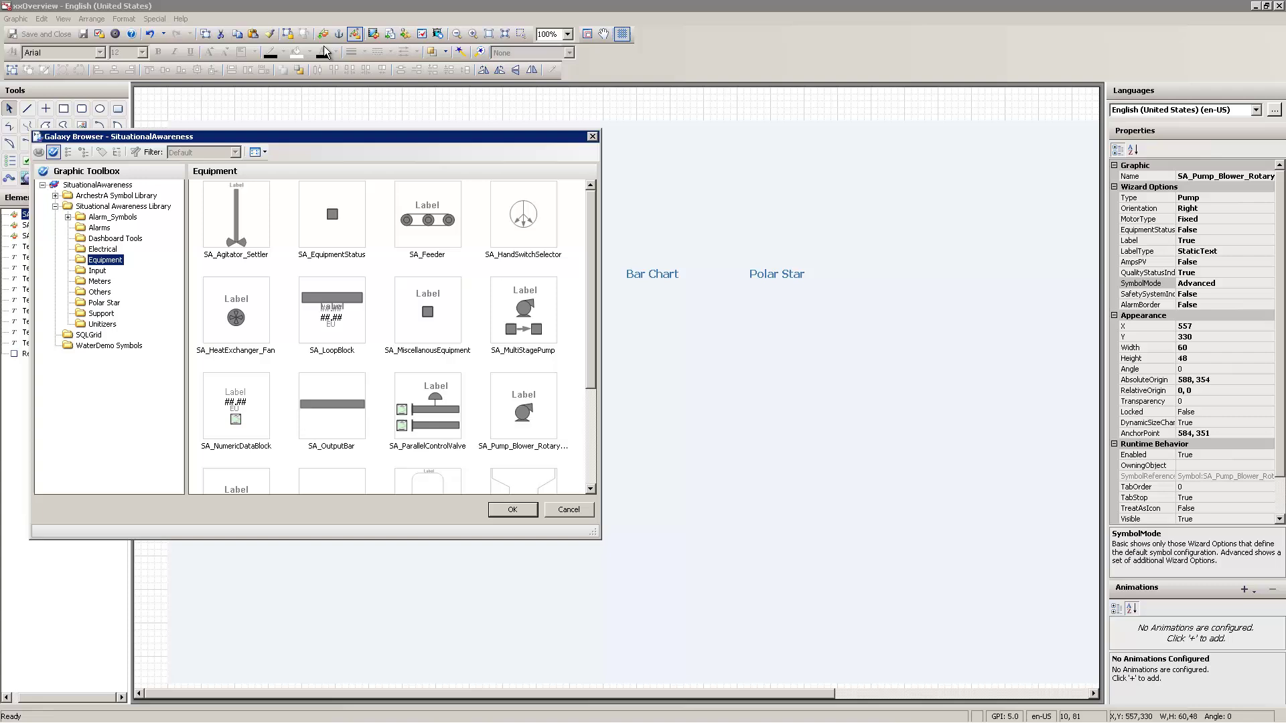
{"action": "left_click", "coordinate": [102, 239]}
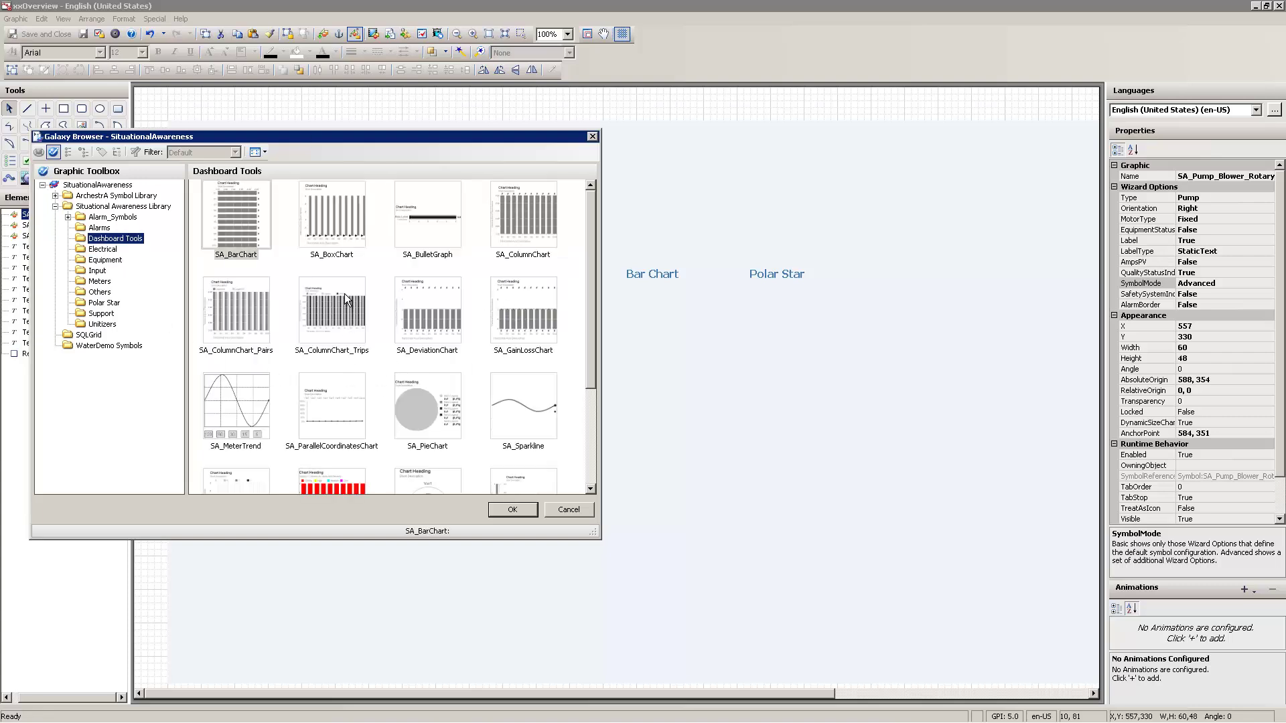
{"action": "double_click", "coordinate": [236, 219]}
{"action": "left_click", "coordinate": [604, 302]}
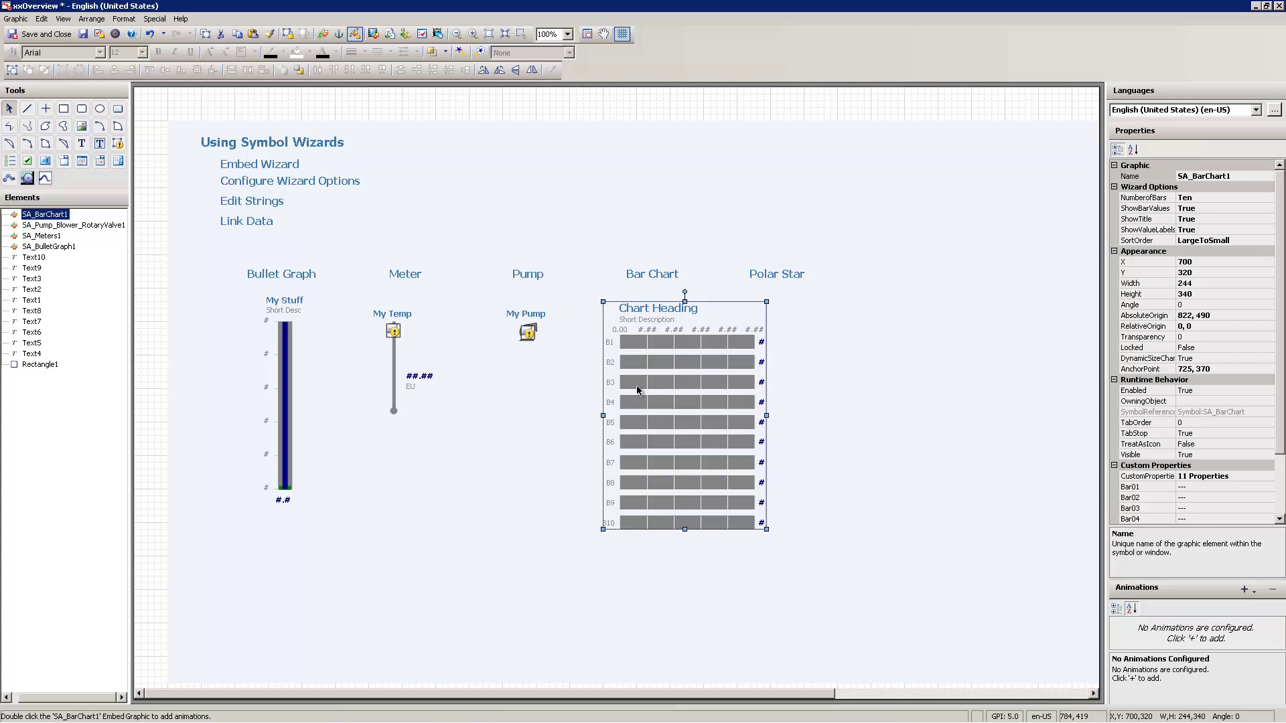
- Set NumberofBars to Five and ShowTitle to False, and move the chart under the Bar Chart heading
{"action": "left_click", "coordinate": [1212, 198]}
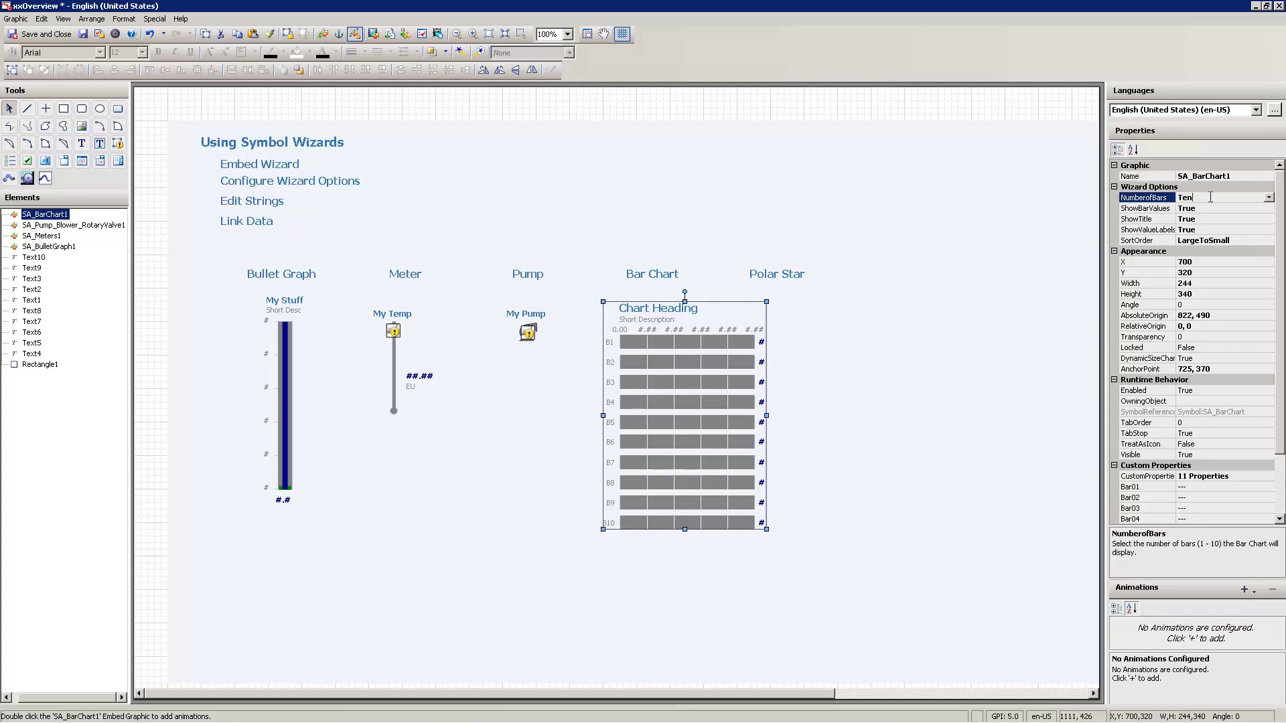
{"action": "left_click", "coordinate": [1268, 198]}
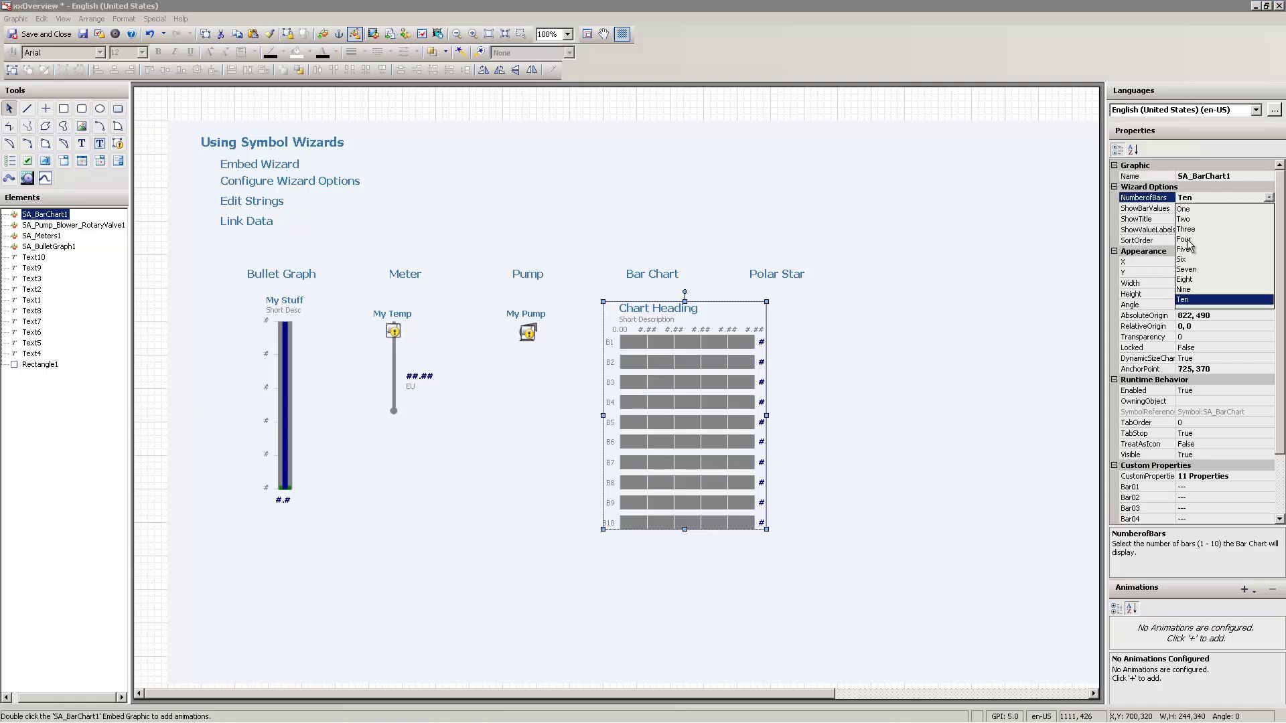
{"action": "left_click", "coordinate": [1221, 266]}
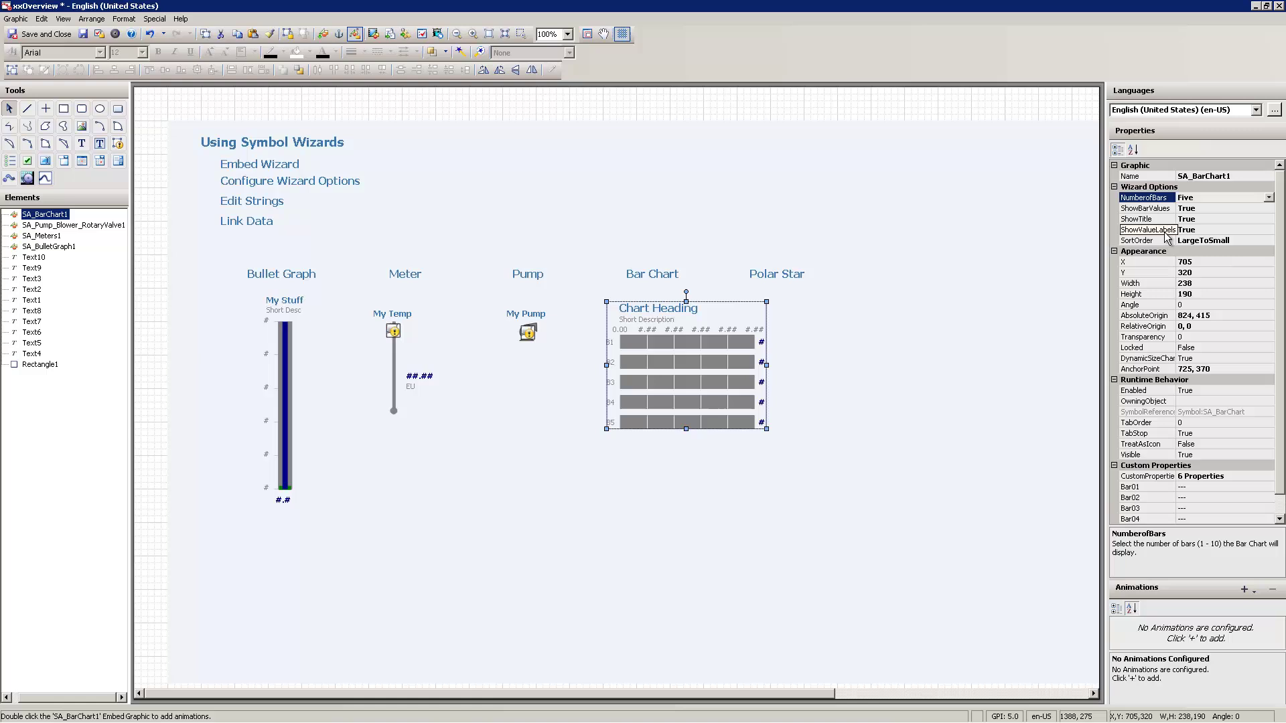
{"action": "double_click", "coordinate": [1139, 219]}
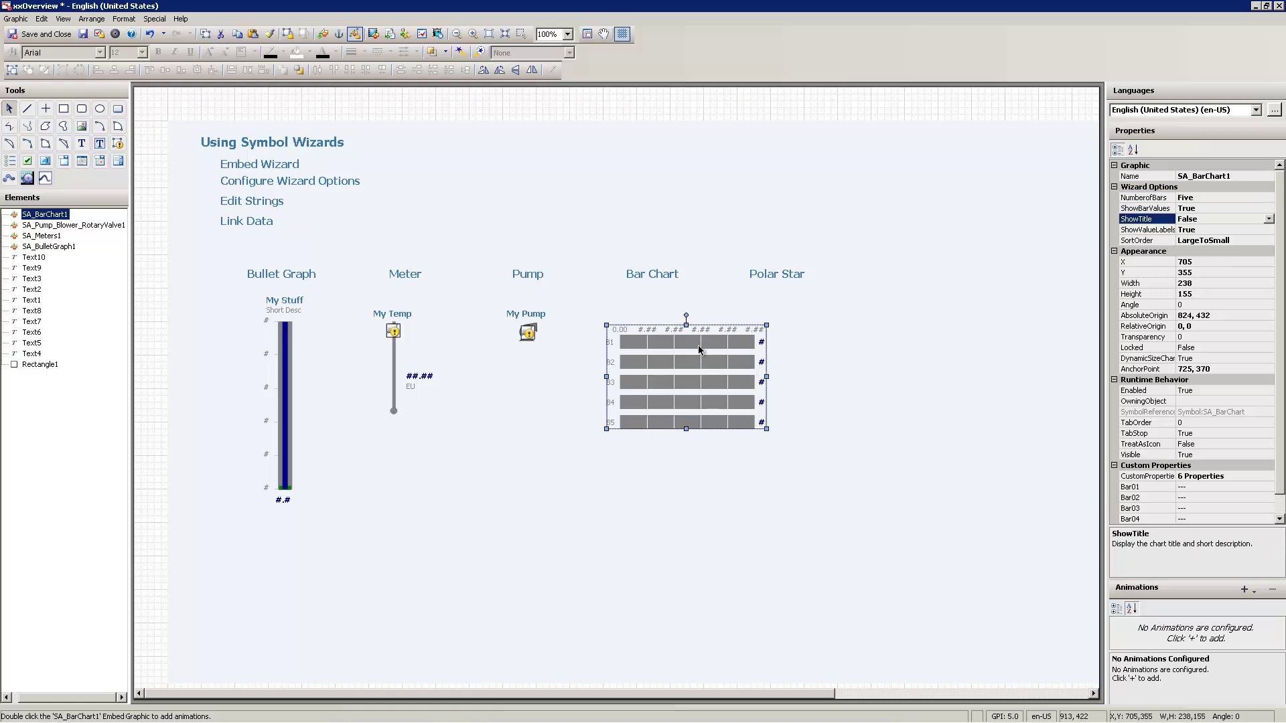
{"action": "left_click_drag", "start_coordinate": [683, 341], "coordinate": [648, 315]}
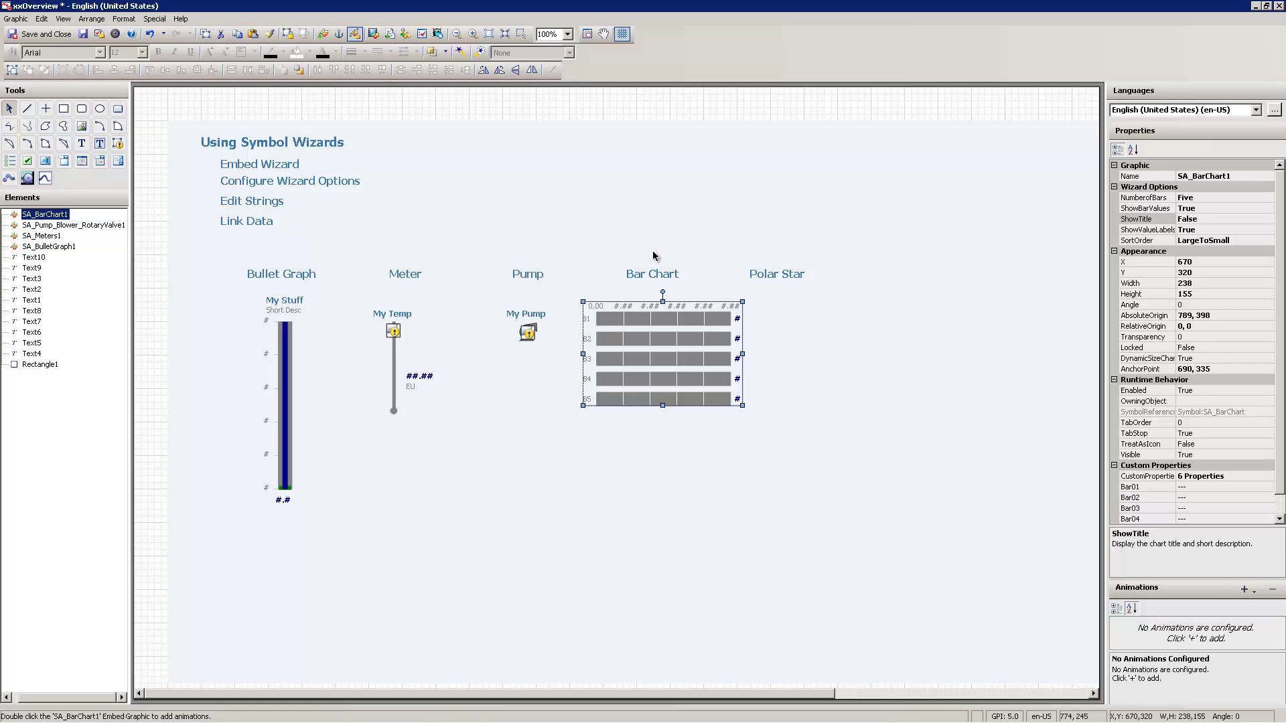
- Substitute the bar chart's #.## label string with #
{"action": "key", "text": "ctrl+l"}
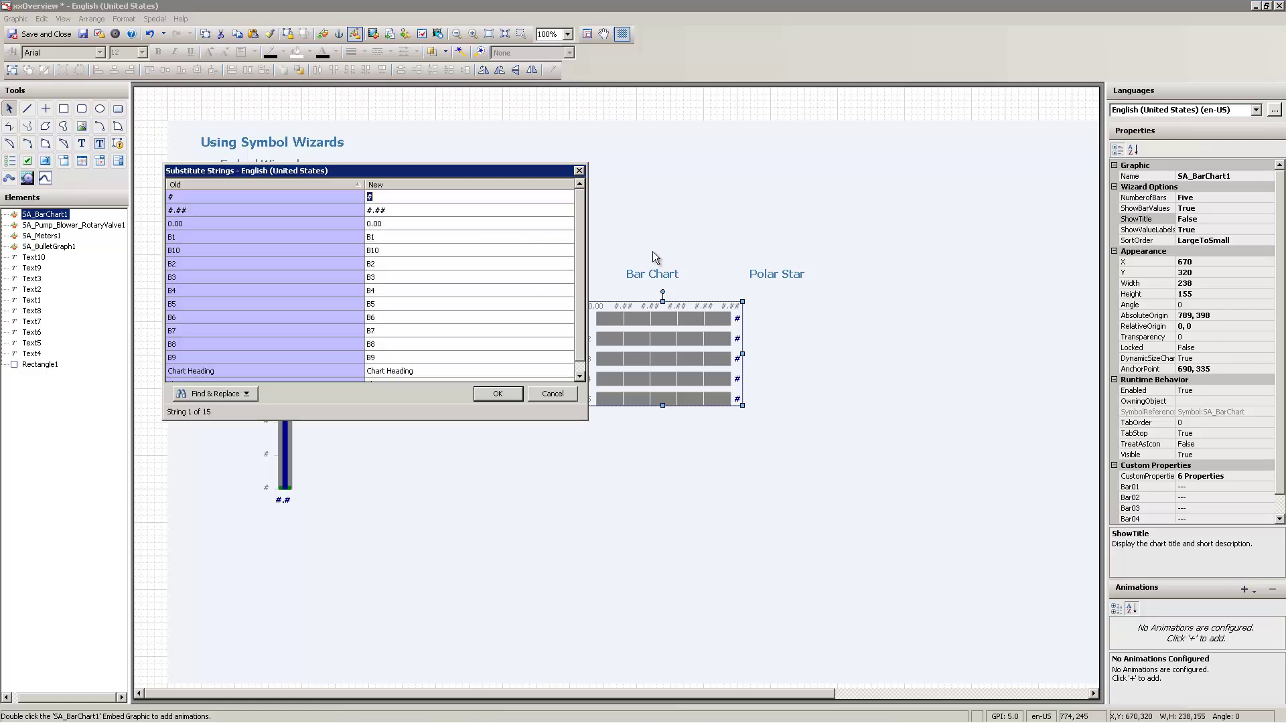
{"action": "left_click", "coordinate": [394, 223]}
{"action": "left_click", "coordinate": [398, 209]}
{"action": "left_click", "coordinate": [496, 395]}
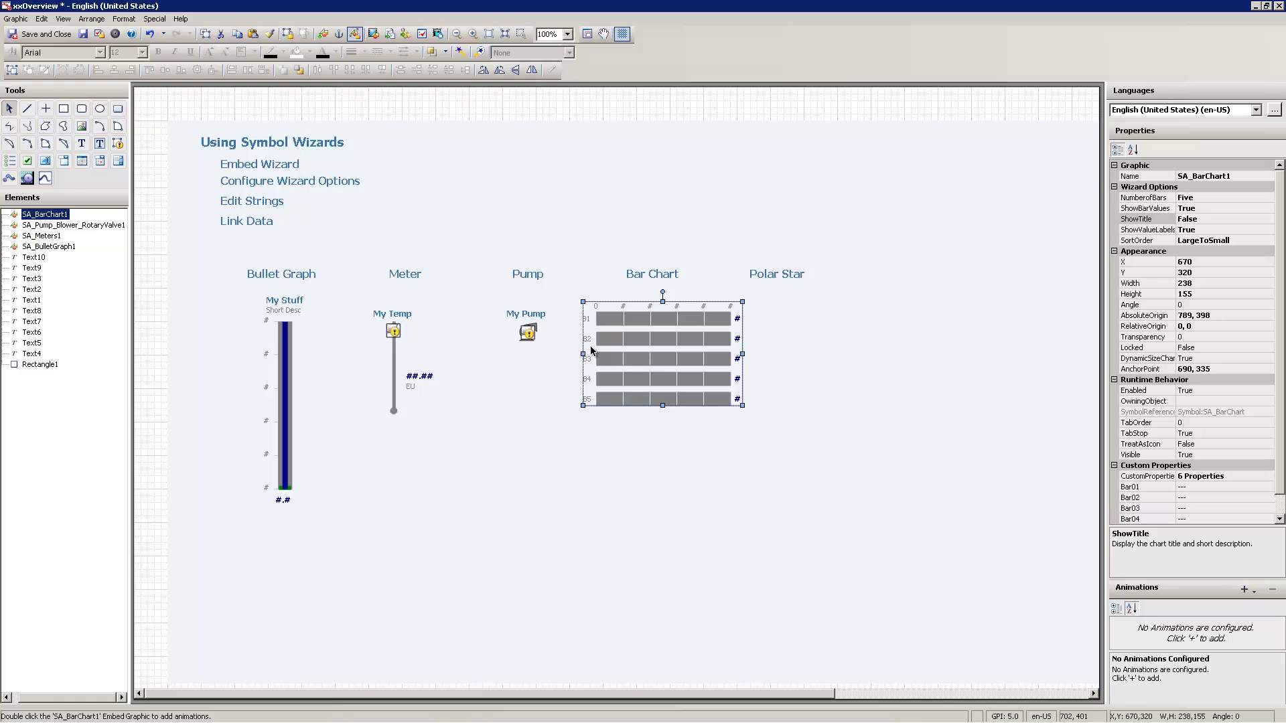
- In the bar chart's custom properties, set Bar01 and Bar02 to PLCSim.Triangle1 and PLCSim.Triangle2
{"action": "right_click", "coordinate": [631, 402]}
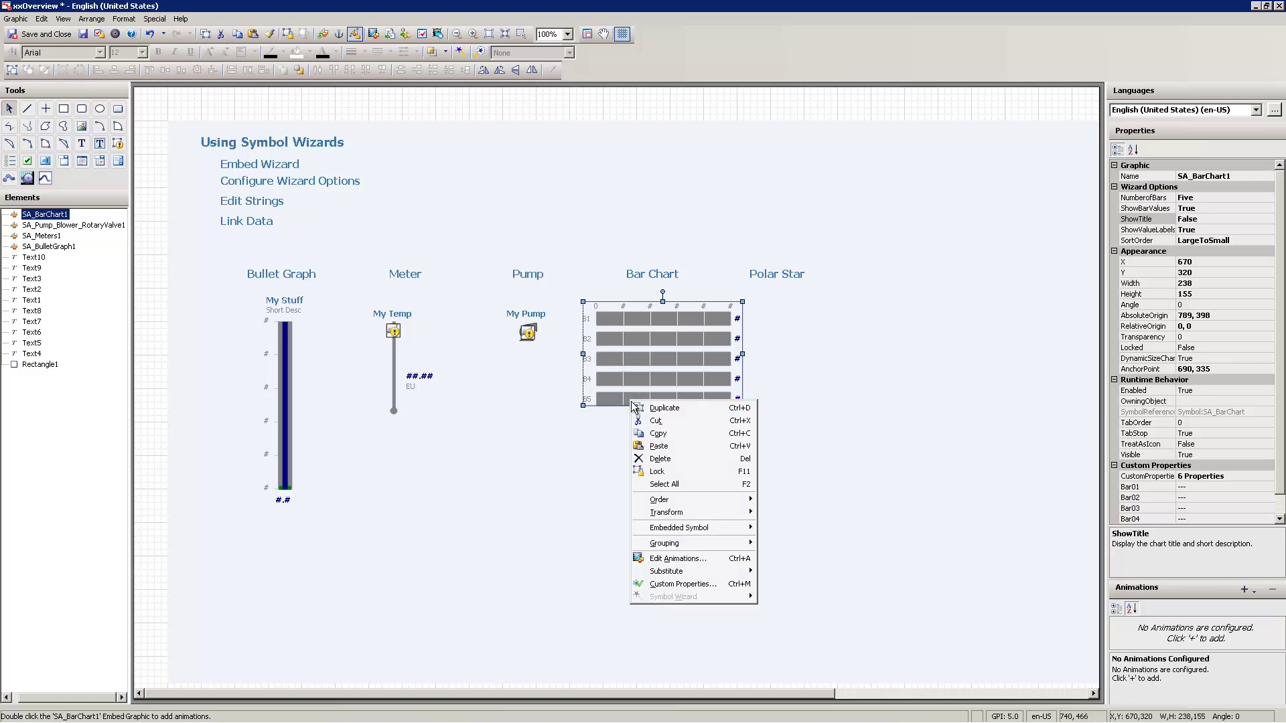
{"action": "left_click", "coordinate": [680, 584]}
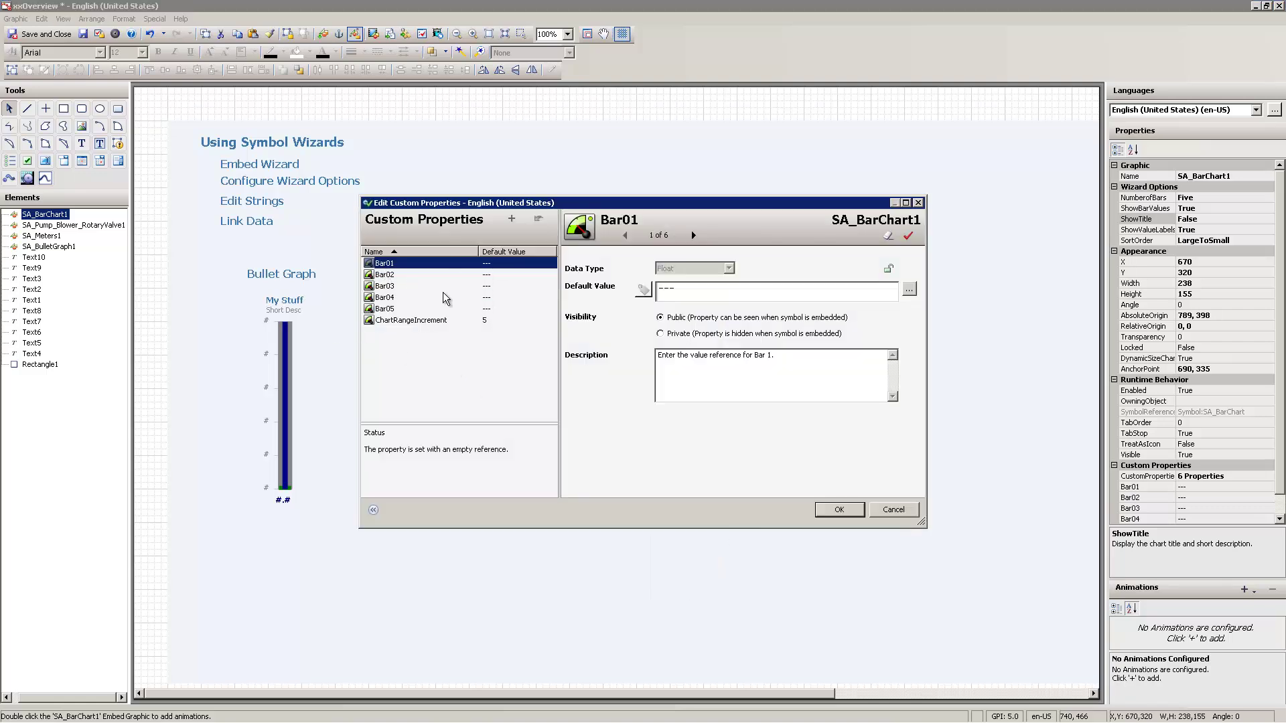
{"action": "left_click_drag", "start_coordinate": [676, 288], "coordinate": [606, 287]}
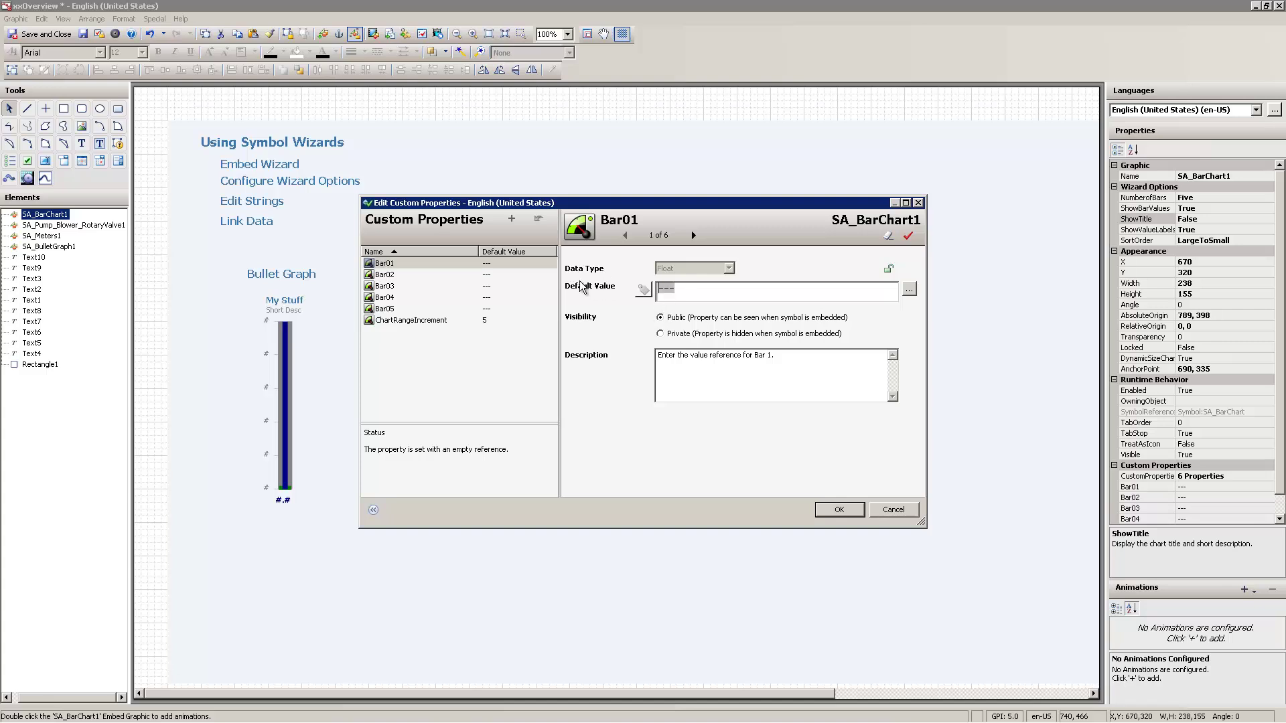
{"action": "type", "text": "PLC"}
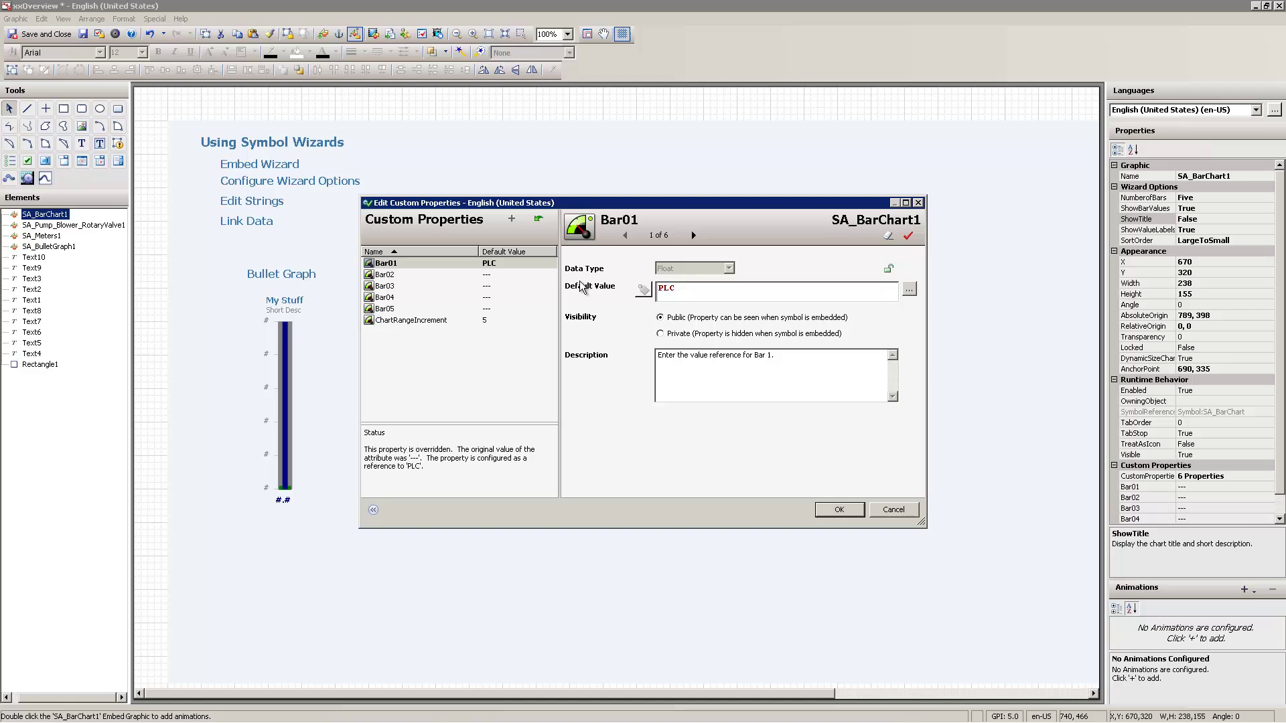
{"action": "type", "text": "Sim.Triangle"}
{"action": "key", "text": "ctrl+shift+Left"}
{"action": "key", "text": "ctrl+shift+Left"}
{"action": "key", "text": "ctrl+shift+Left"}
{"action": "key", "text": "ctrl+c"}
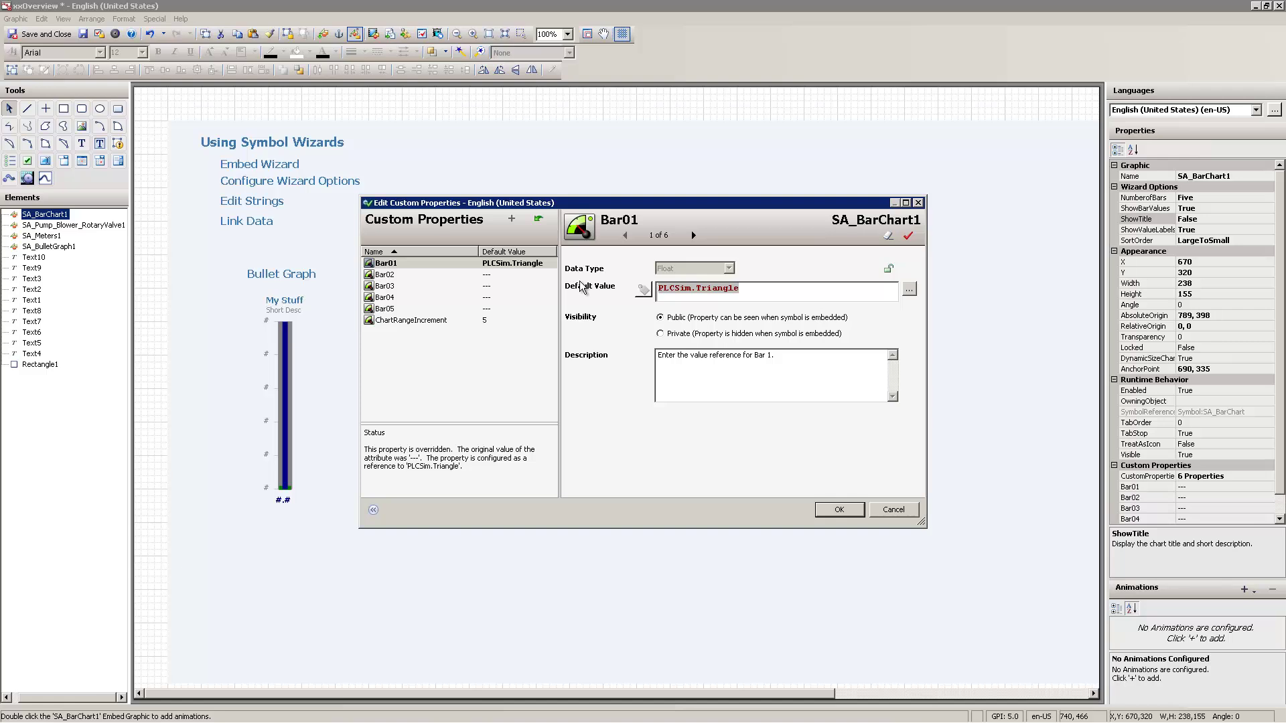
{"action": "key", "text": "End"}
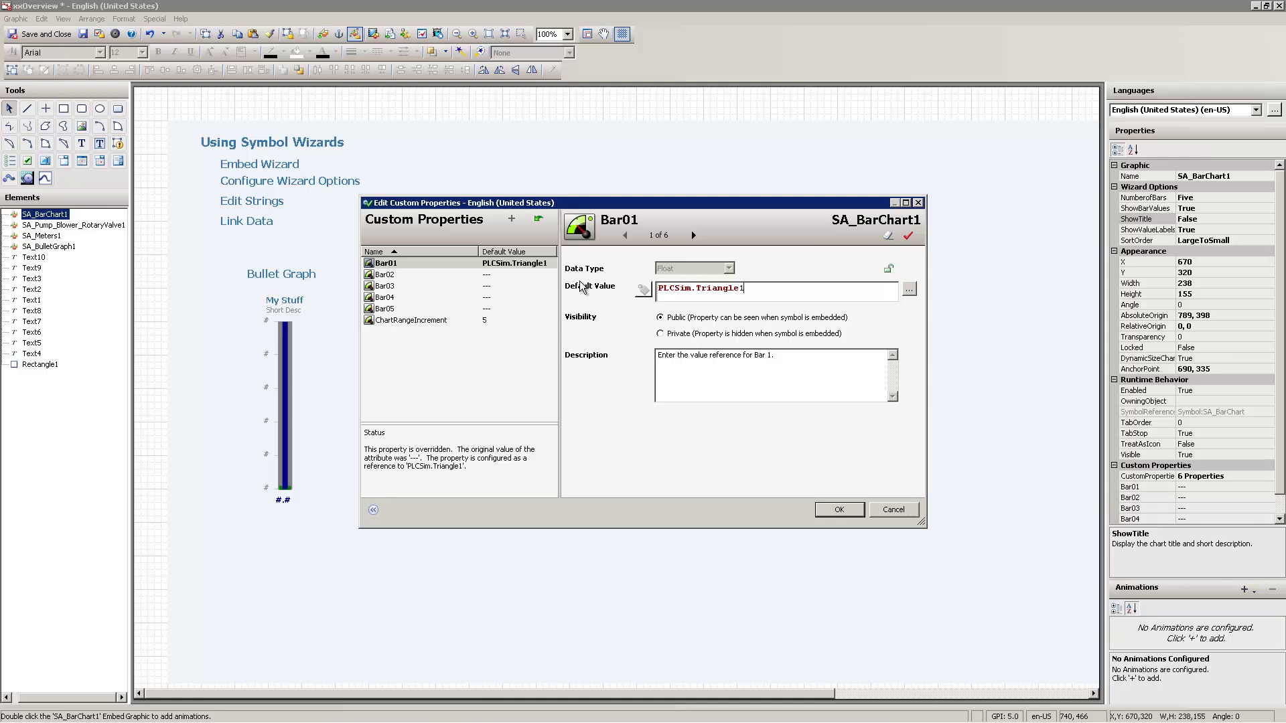
{"action": "left_click", "coordinate": [491, 278]}
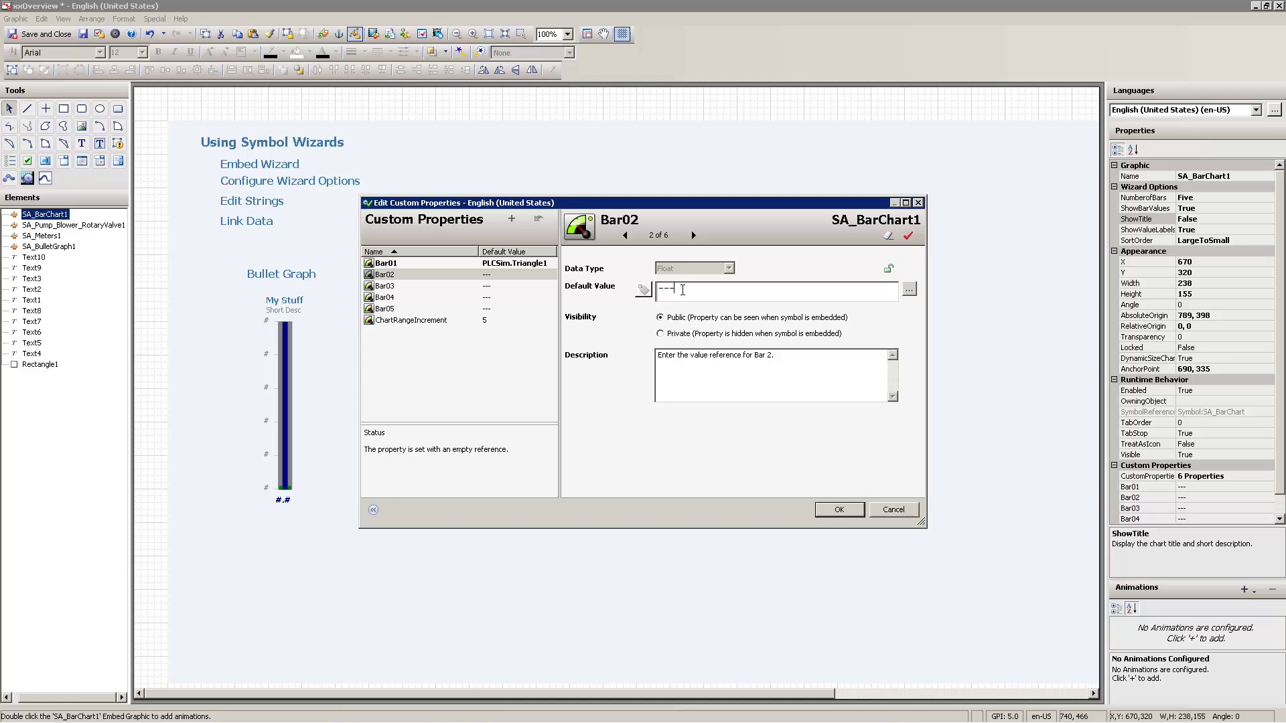
{"action": "key", "text": "BackSpace"}
{"action": "key", "text": "BackSpace"}
{"action": "key", "text": "BackSpace"}
{"action": "key", "text": "ctrl+v"}
{"action": "type", "text": "2"}
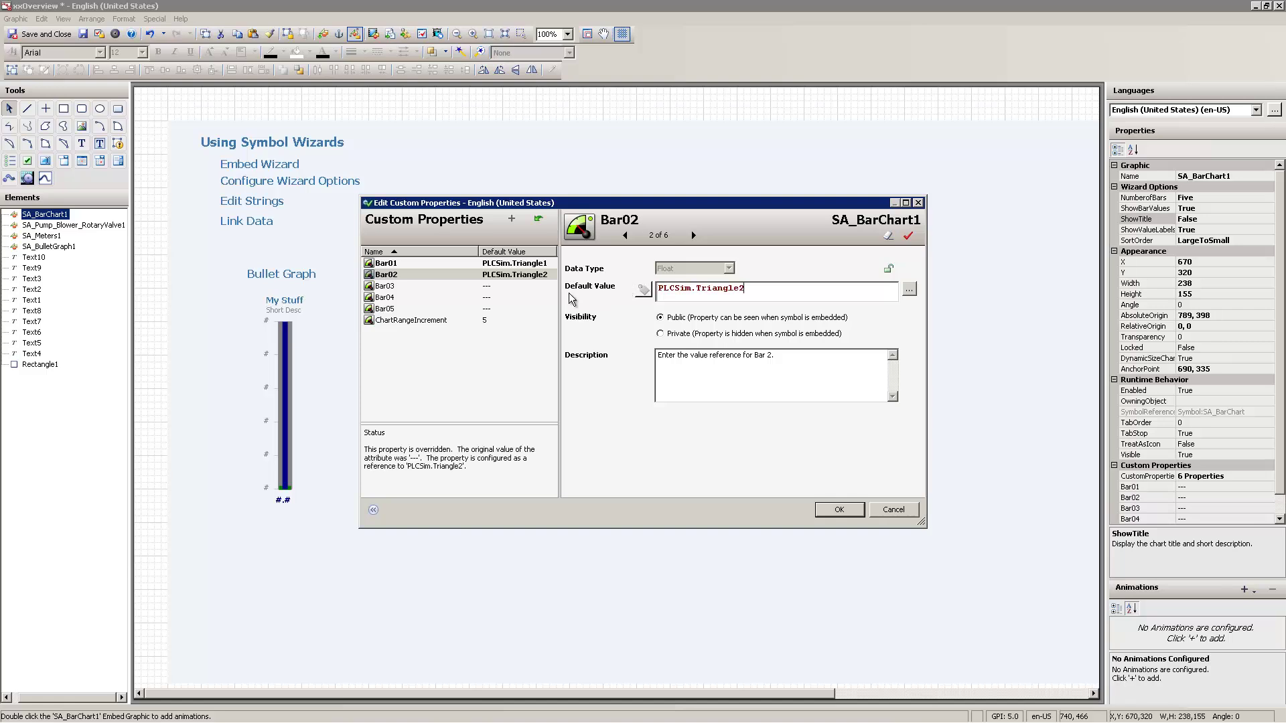
- Set Bar03–Bar05 to PLCSim.Triangle3 through PLCSim.Triangle5 and close the dialog
{"action": "left_click", "coordinate": [494, 288]}
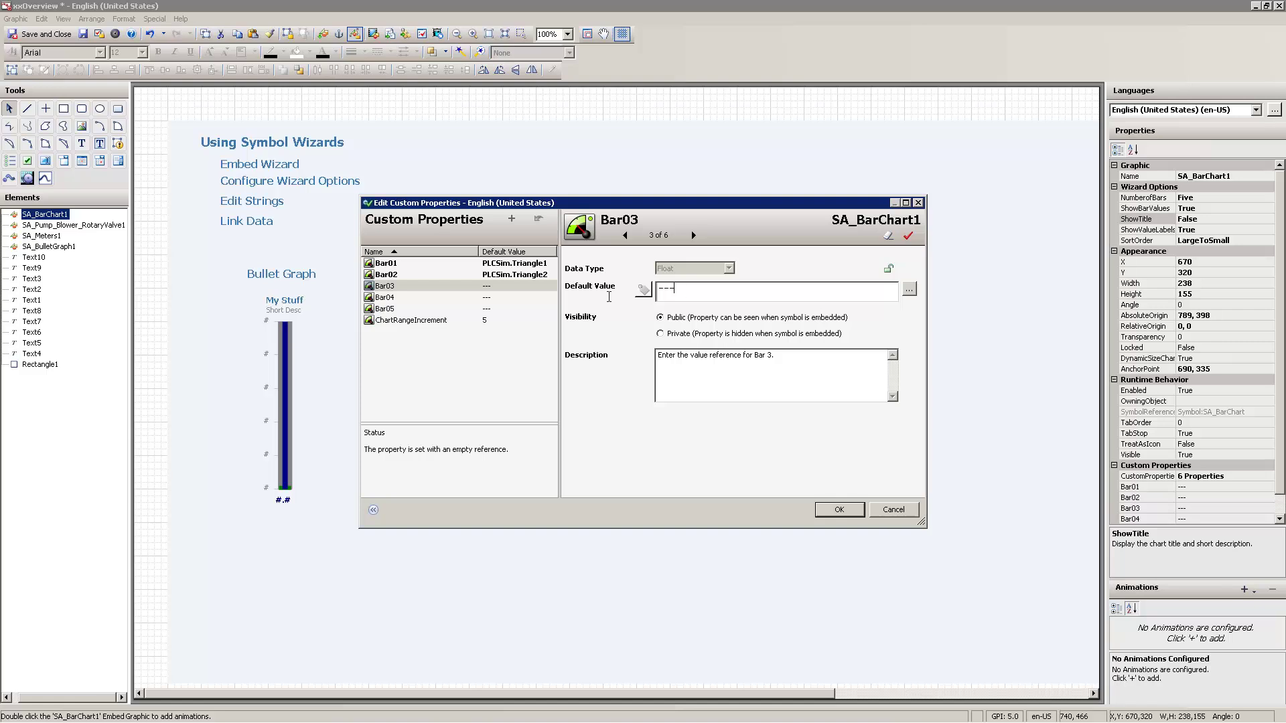
{"action": "key", "text": "ctrl+v"}
{"action": "type", "text": "3"}
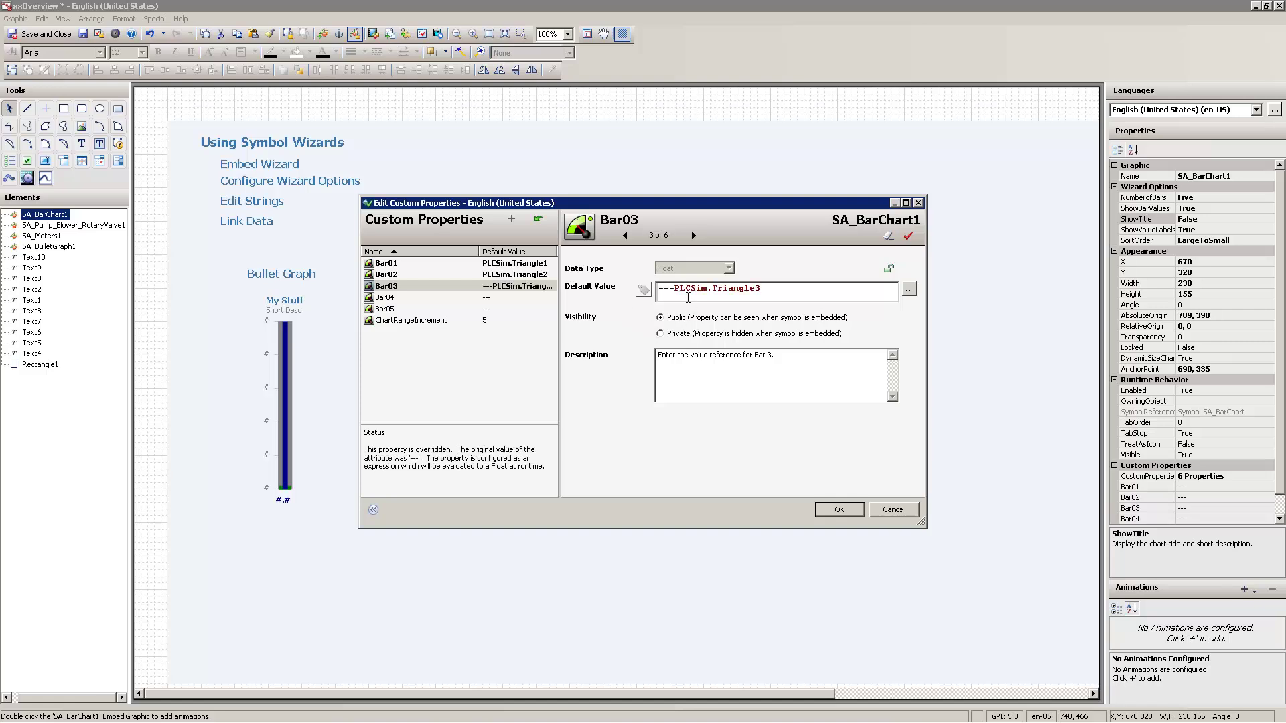
{"action": "left_click", "coordinate": [674, 288]}
{"action": "key", "text": "BackSpace"}
{"action": "key", "text": "BackSpace"}
{"action": "key", "text": "BackSpace"}
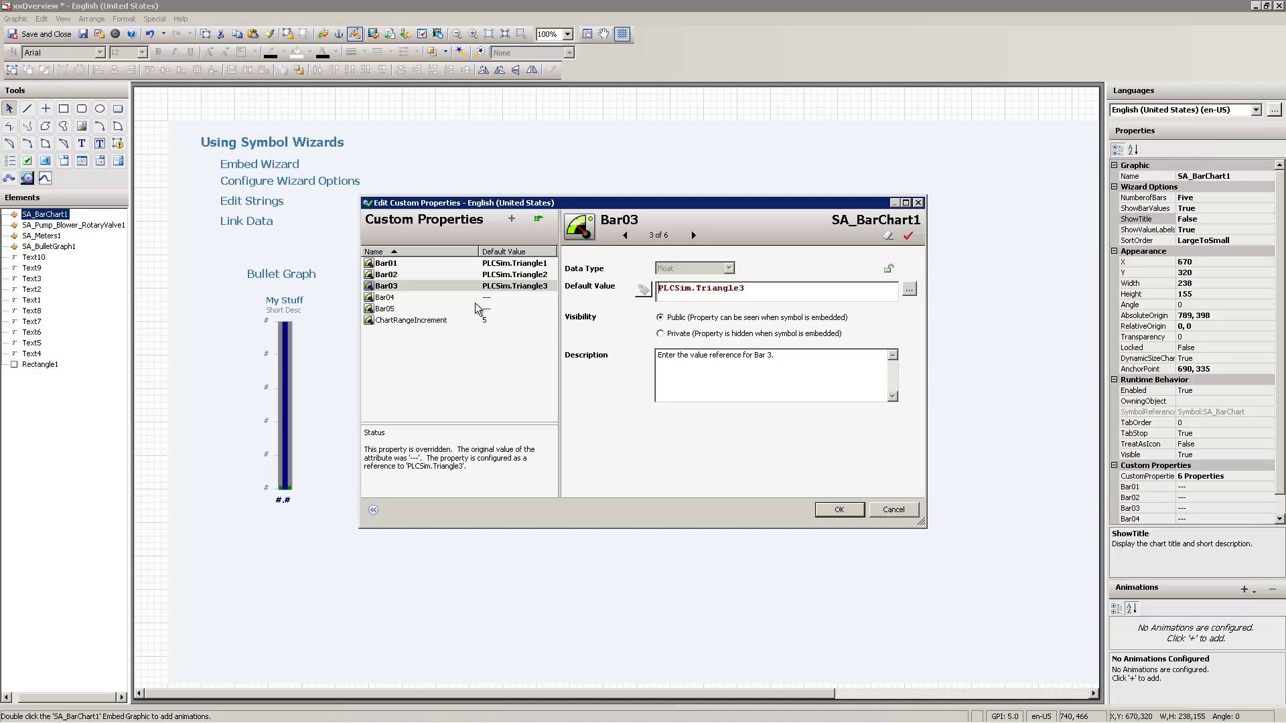
{"action": "left_click", "coordinate": [472, 298]}
{"action": "left_click", "coordinate": [670, 288]}
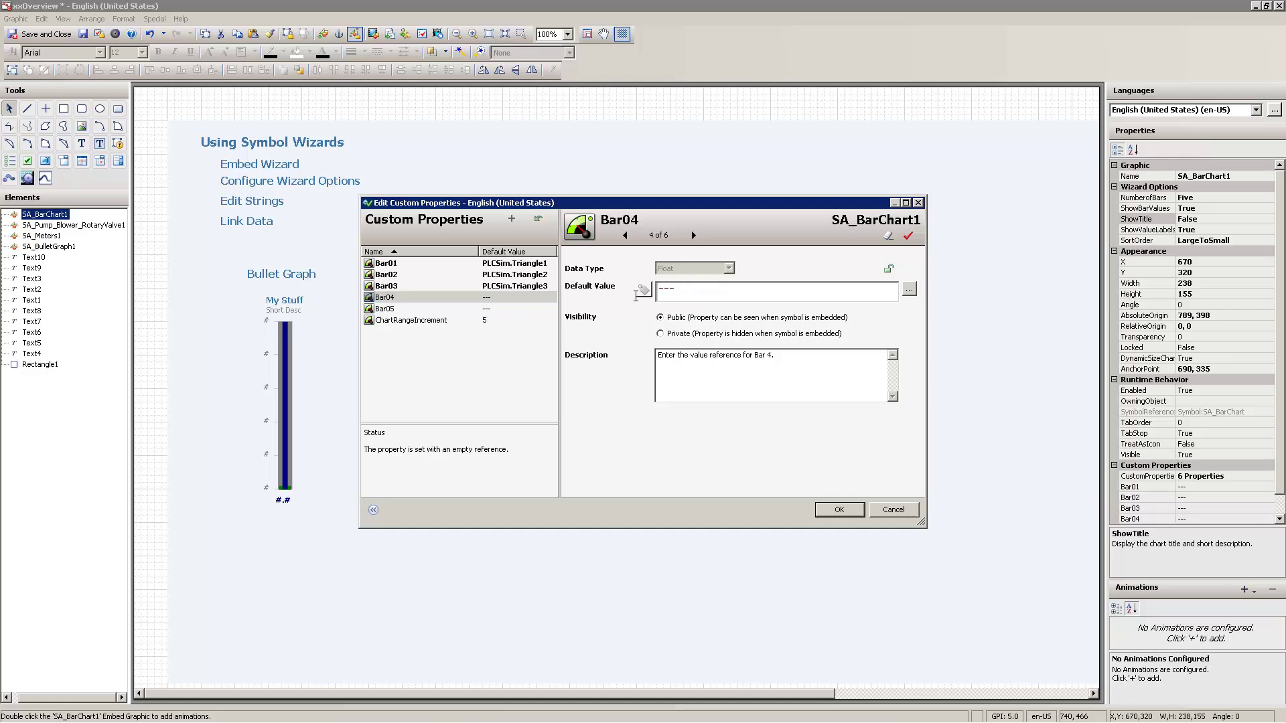
{"action": "key", "text": "BackSpace"}
{"action": "key", "text": "BackSpace"}
{"action": "key", "text": "BackSpace"}
{"action": "type", "text": "PLCSim.Triangle4"}
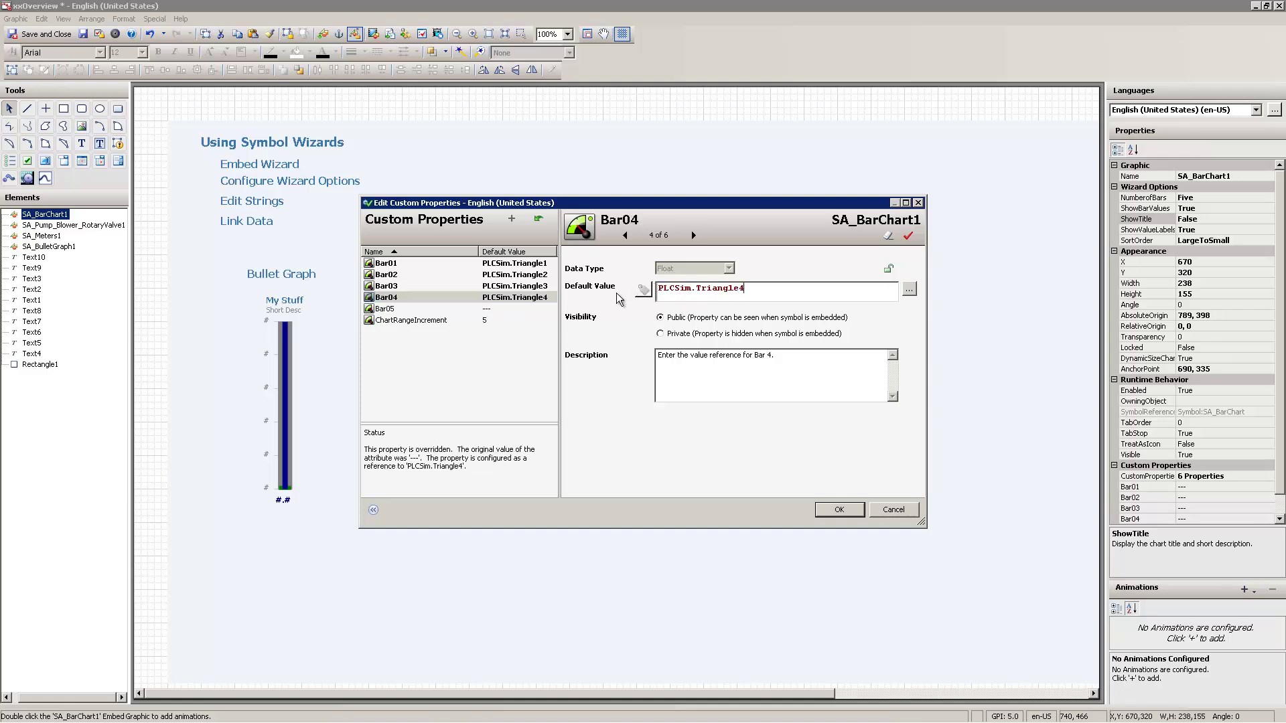
{"action": "left_click", "coordinate": [497, 309]}
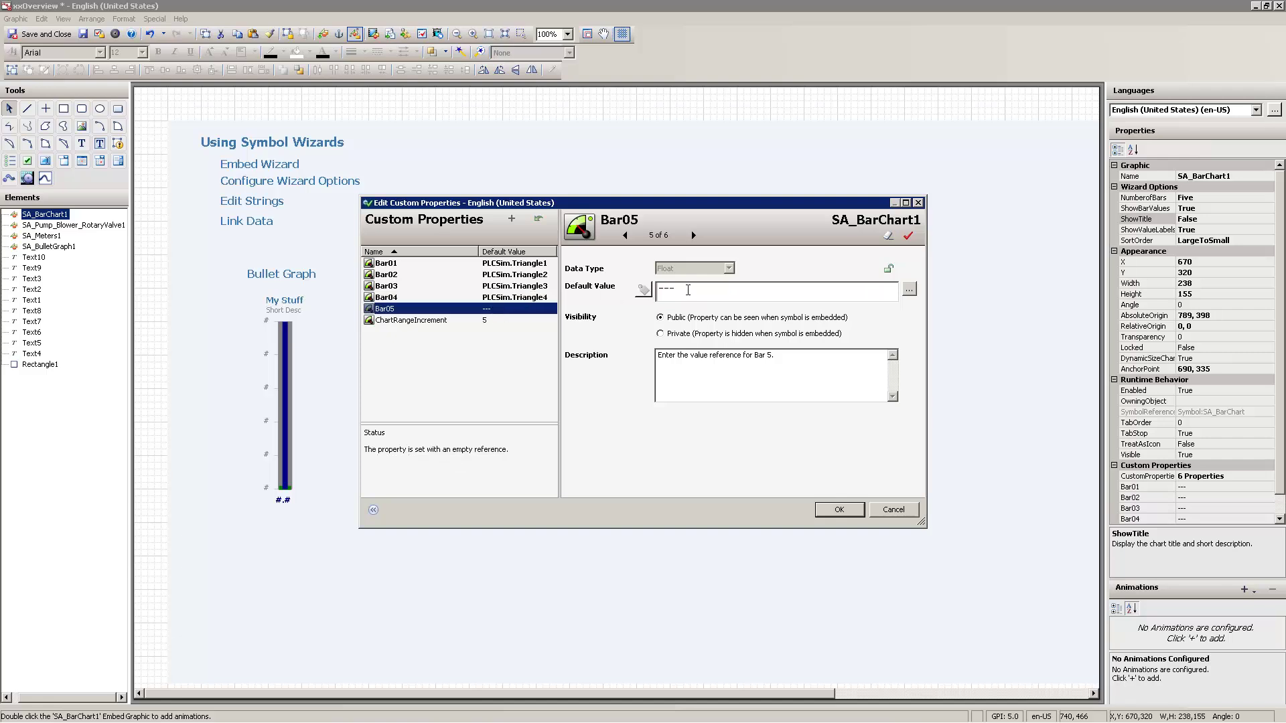
{"action": "left_click_drag", "start_coordinate": [688, 290], "coordinate": [624, 295]}
{"action": "type", "text": "PLCSim.Triangle5"}
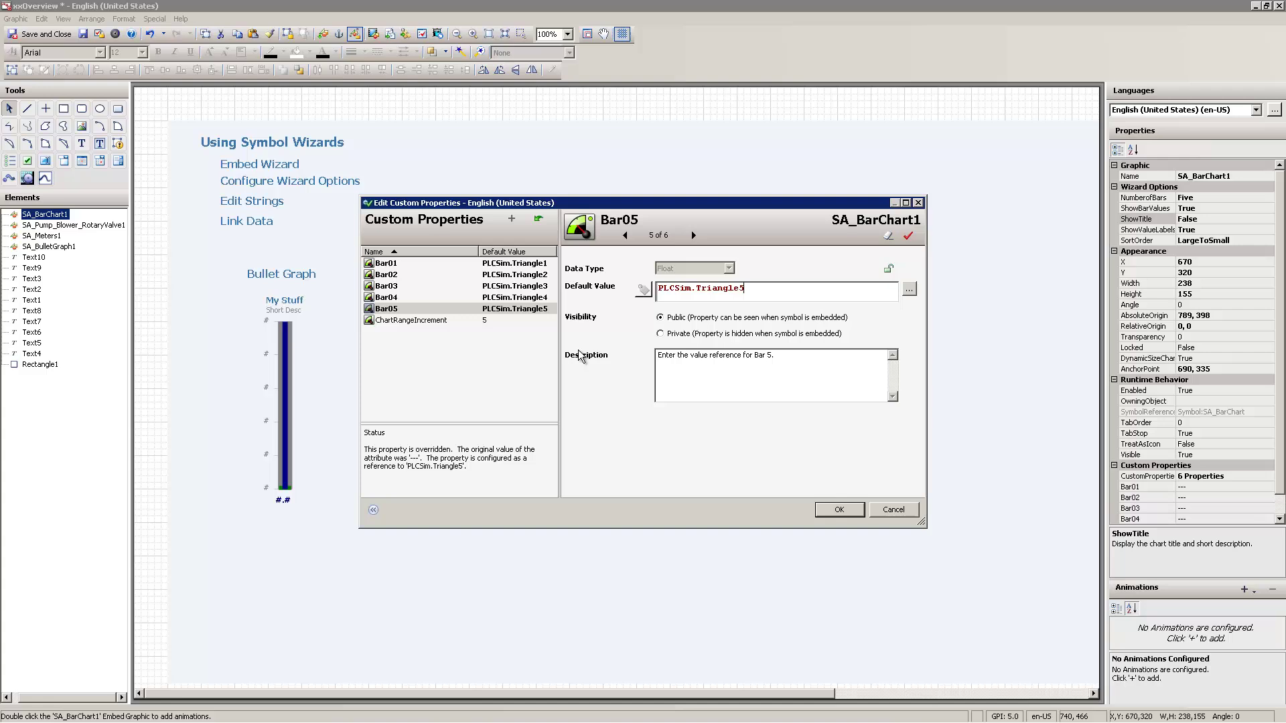
{"action": "left_click", "coordinate": [409, 320]}
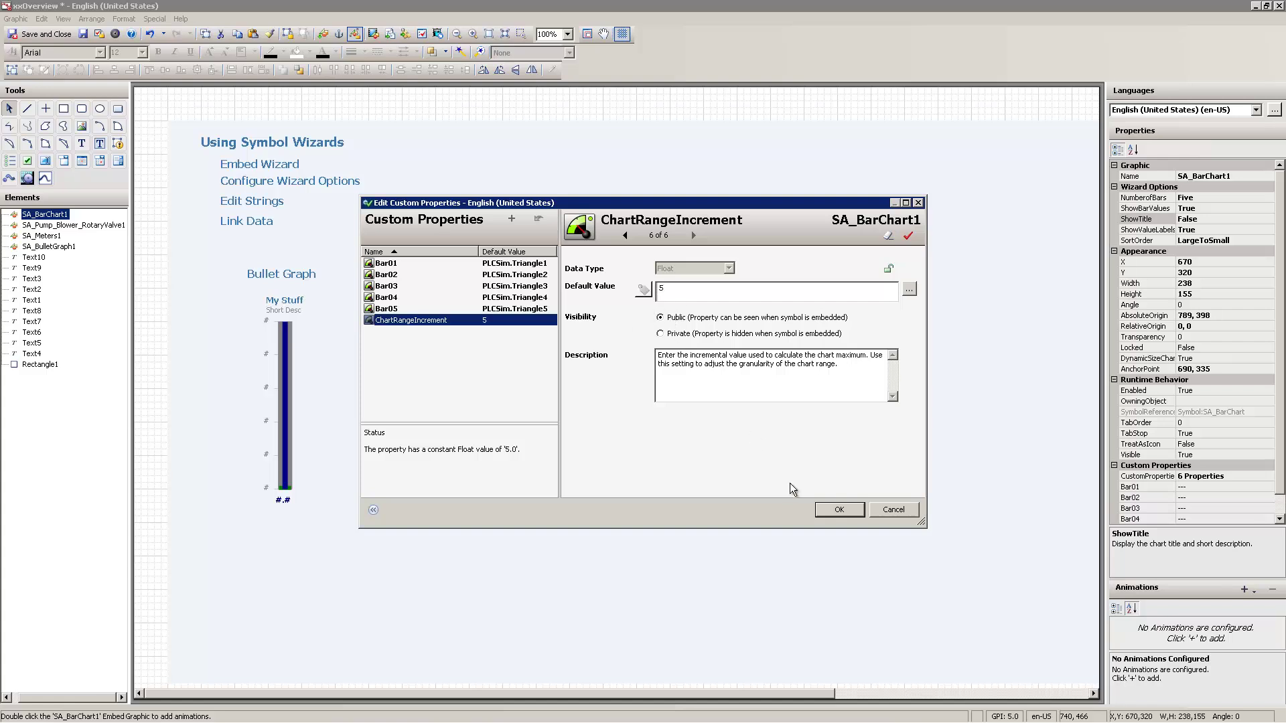
{"action": "left_click", "coordinate": [839, 510]}
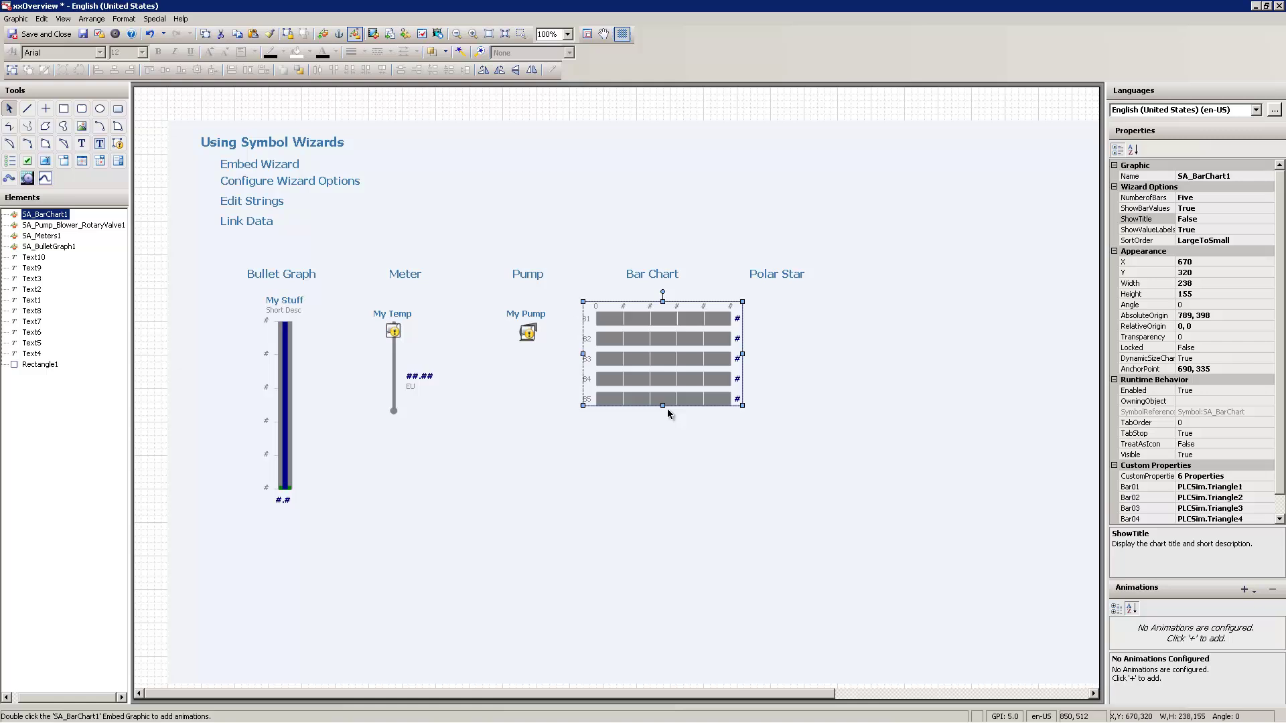
- Save the overview and run it live, seeing bars sorted largest to smallest, then return to development
{"action": "left_click", "coordinate": [91, 38]}
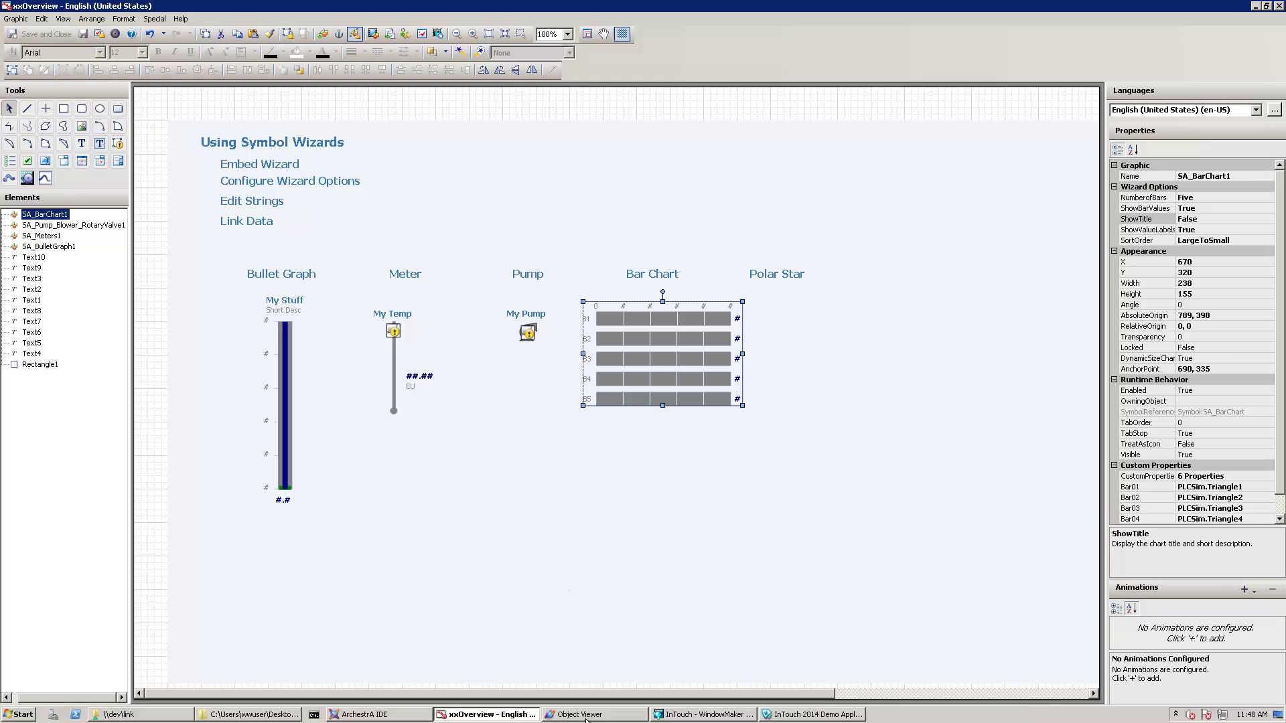
{"action": "left_click", "coordinate": [689, 717]}
{"action": "left_click", "coordinate": [1252, 22]}
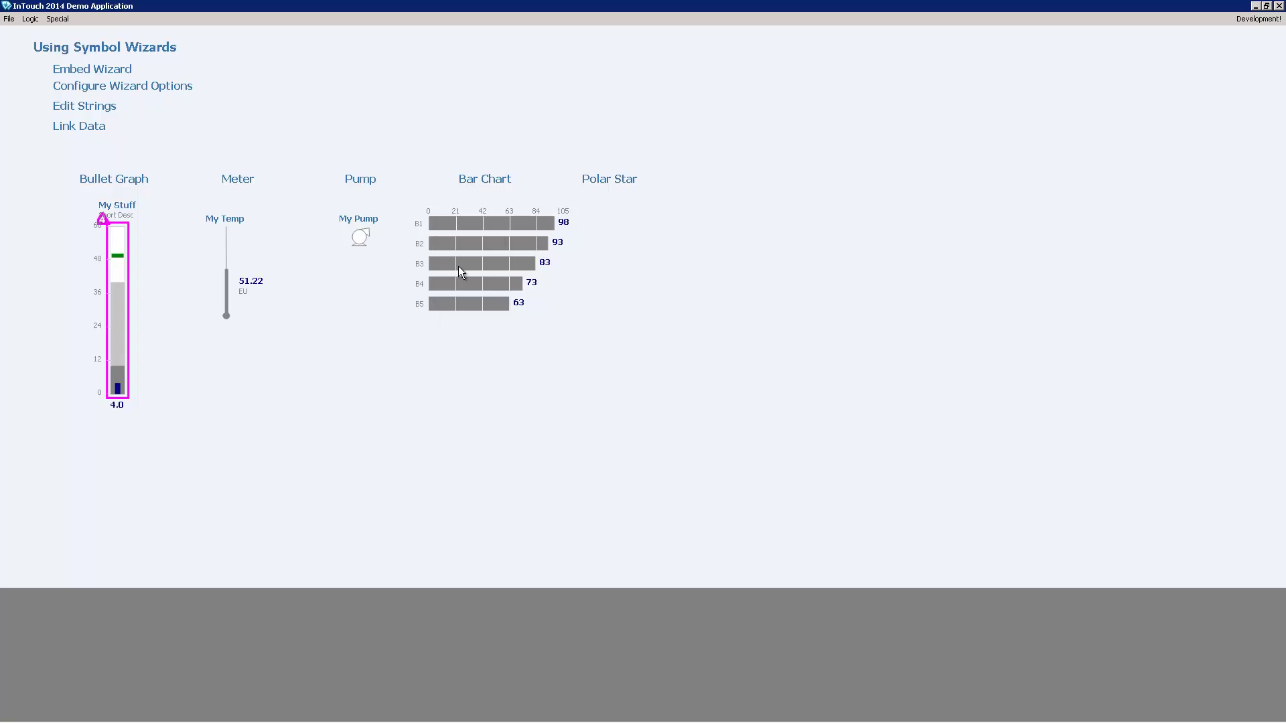
{"action": "left_click", "coordinate": [1255, 19]}
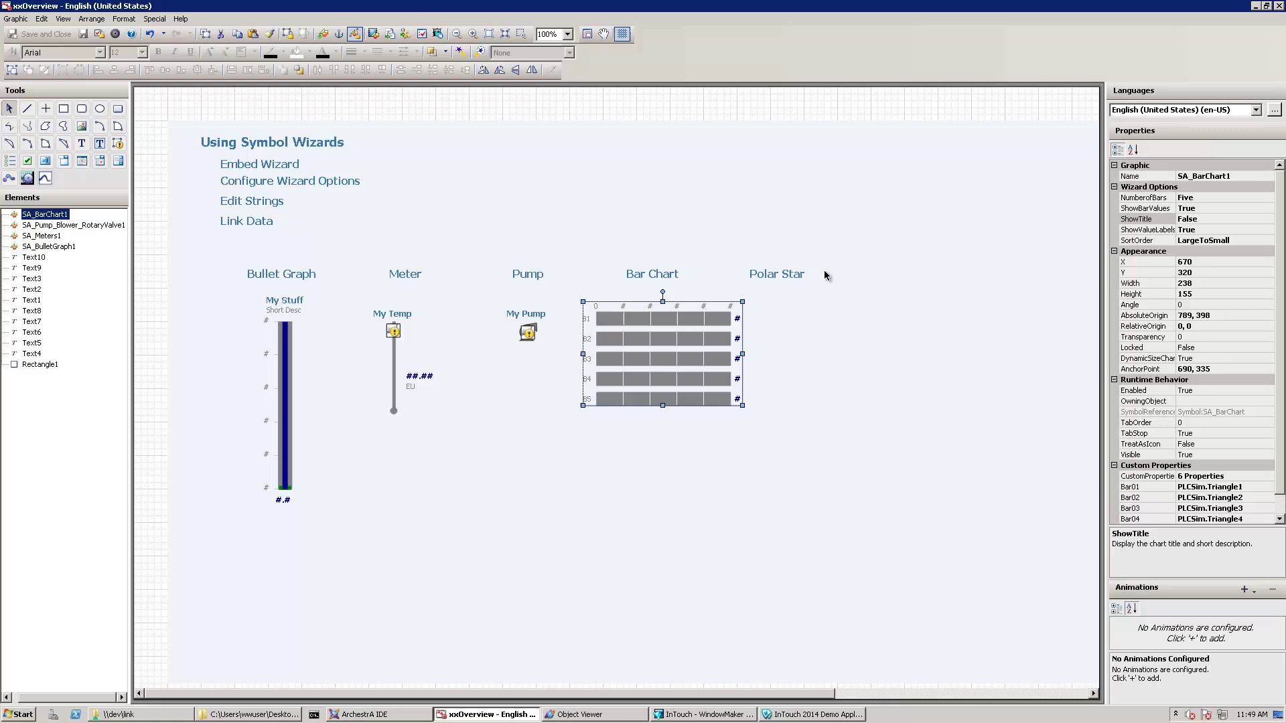
- Set the bar chart's SortOrder to None and save and close the graphic
{"action": "left_click", "coordinate": [1196, 241]}
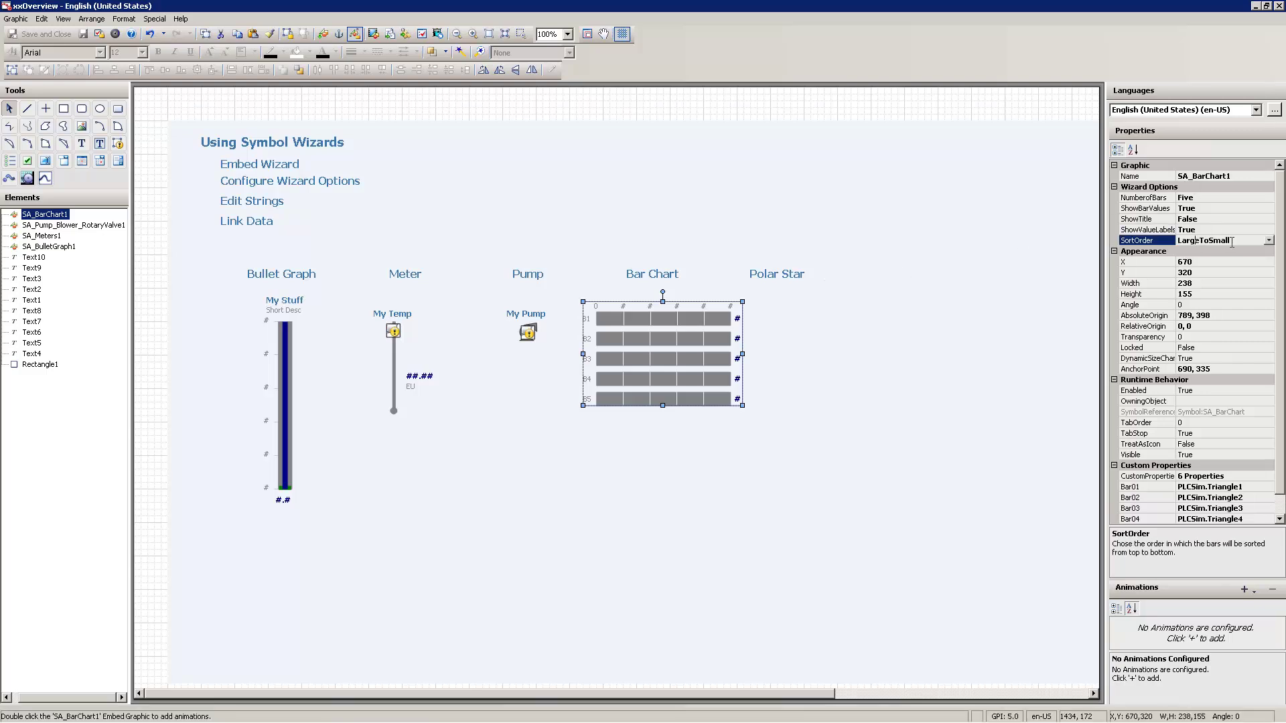
{"action": "left_click", "coordinate": [1269, 241]}
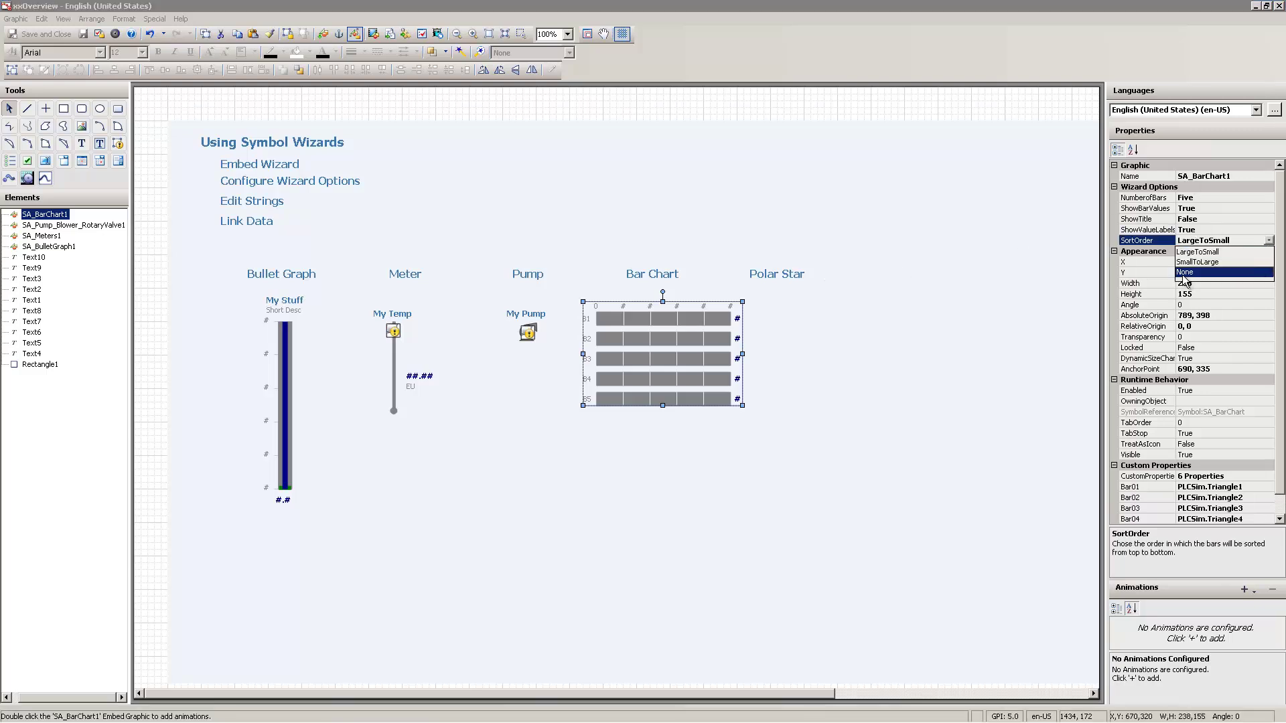
{"action": "left_click", "coordinate": [1183, 275]}
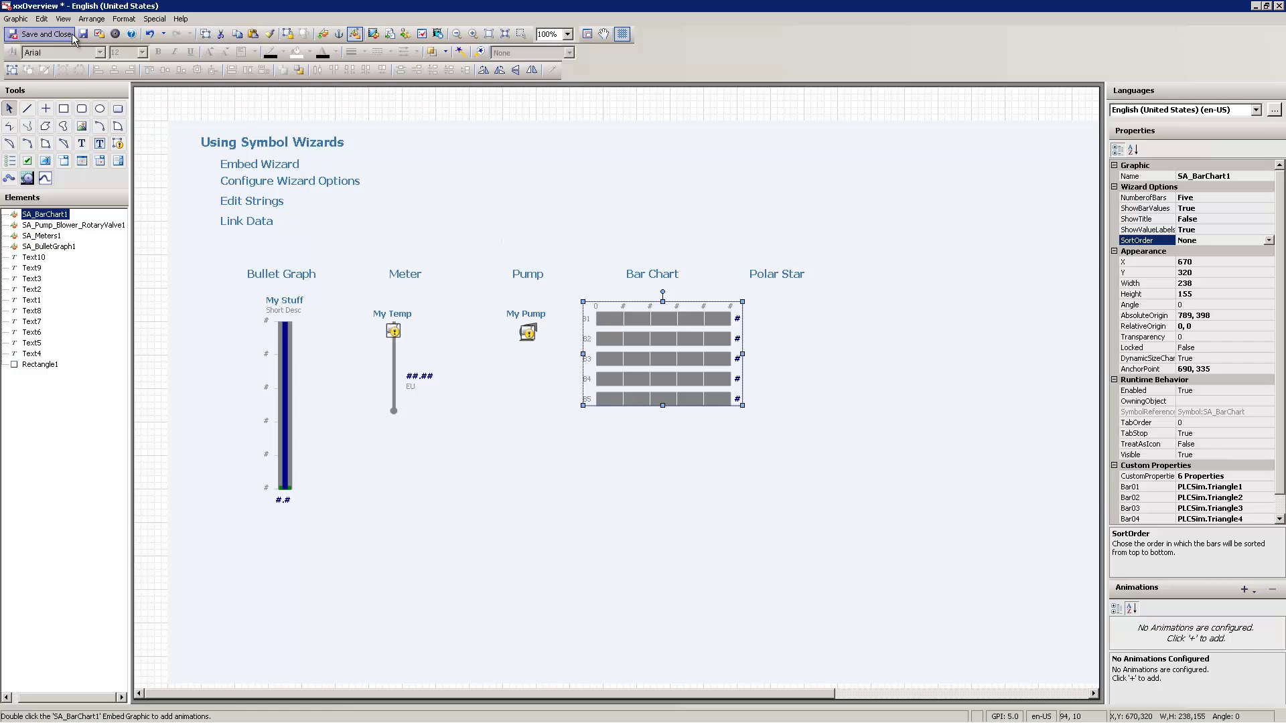
{"action": "left_click", "coordinate": [45, 34]}
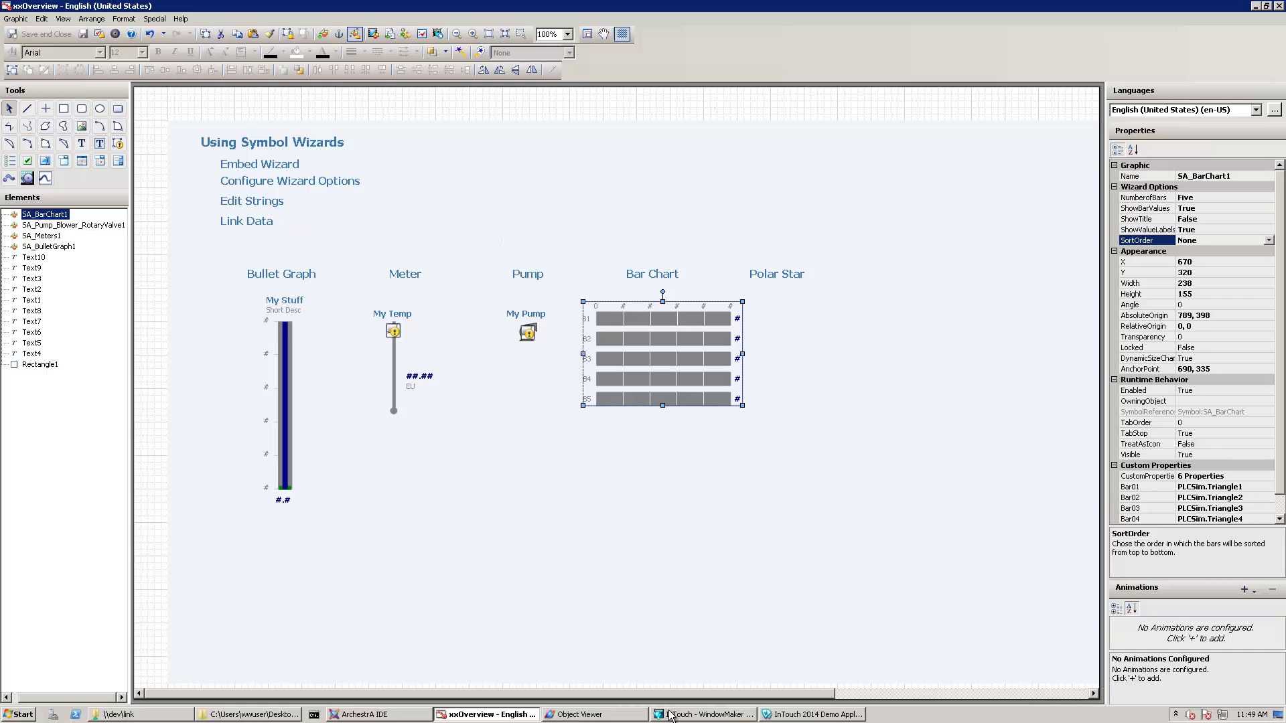
{"action": "left_click", "coordinate": [671, 715]}
- Run the overview to see unsorted bars from 44 to 84, then return to development
{"action": "key", "text": "ctrl+y"}
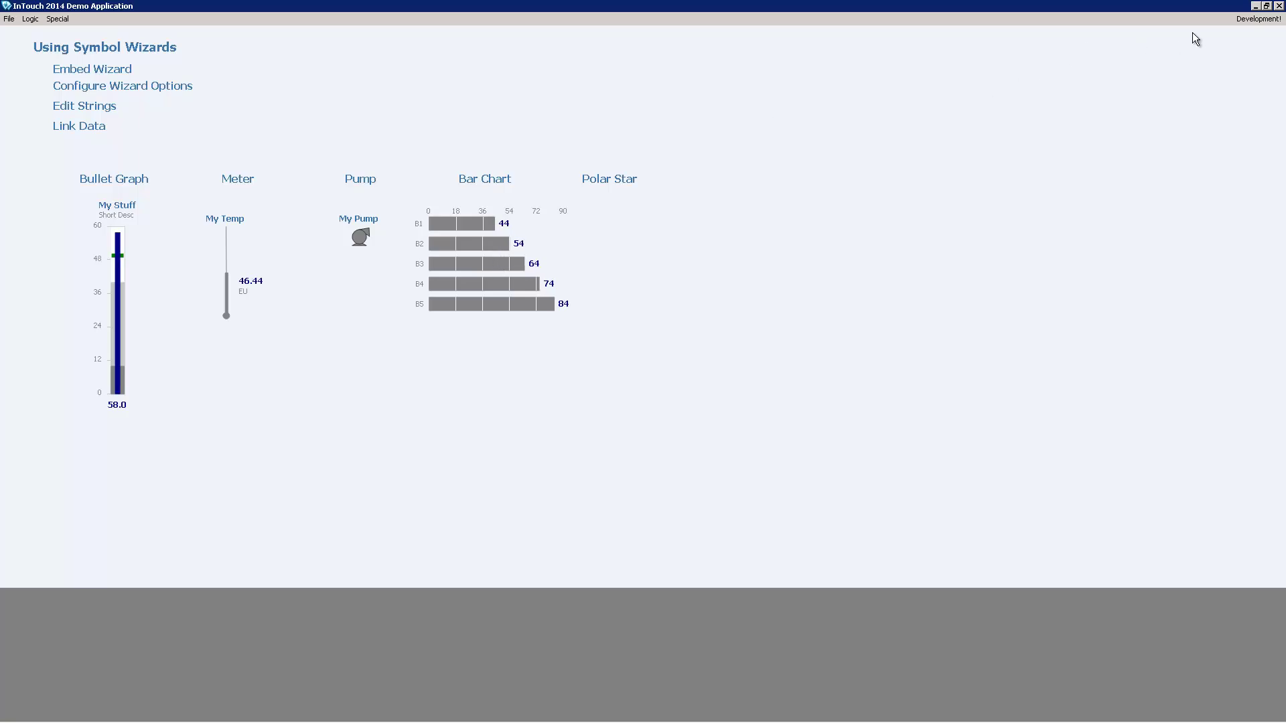
{"action": "left_click", "coordinate": [1251, 19]}
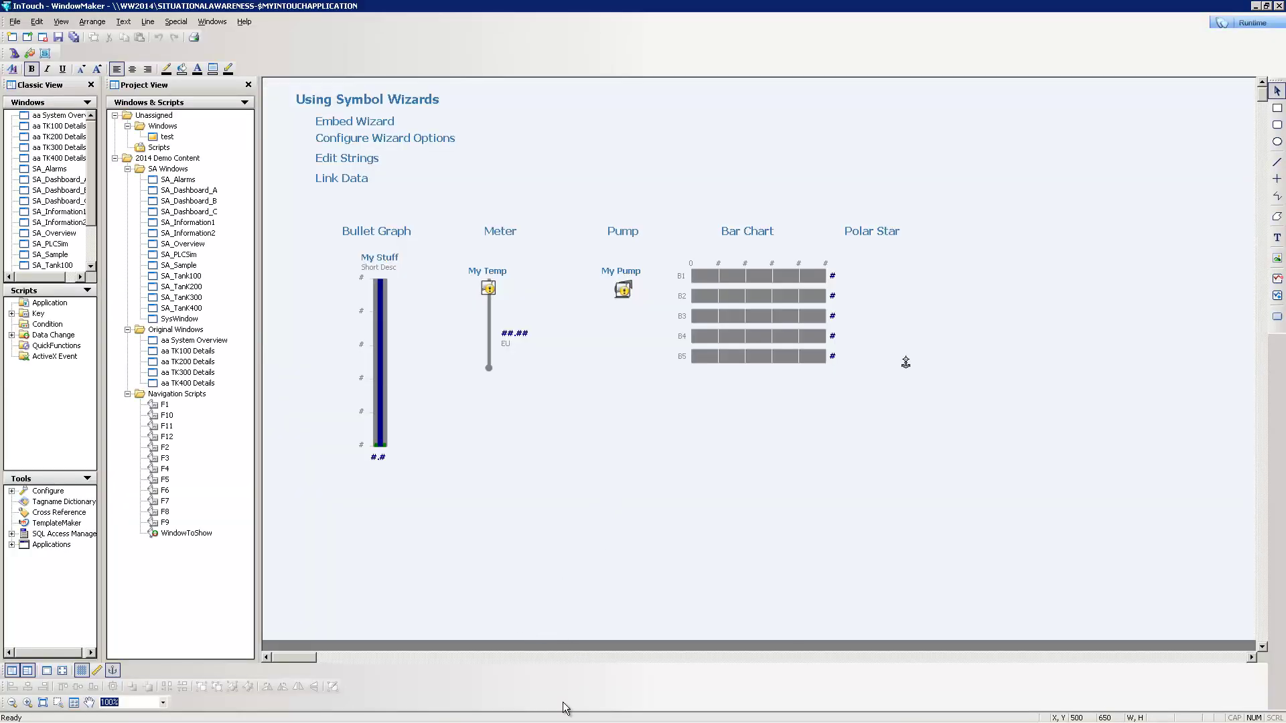
- Embed SA_PolarStar_4_Spoke_Diamond from the Polar Star folder beneath the Polar Star heading
{"action": "left_click", "coordinate": [447, 715]}
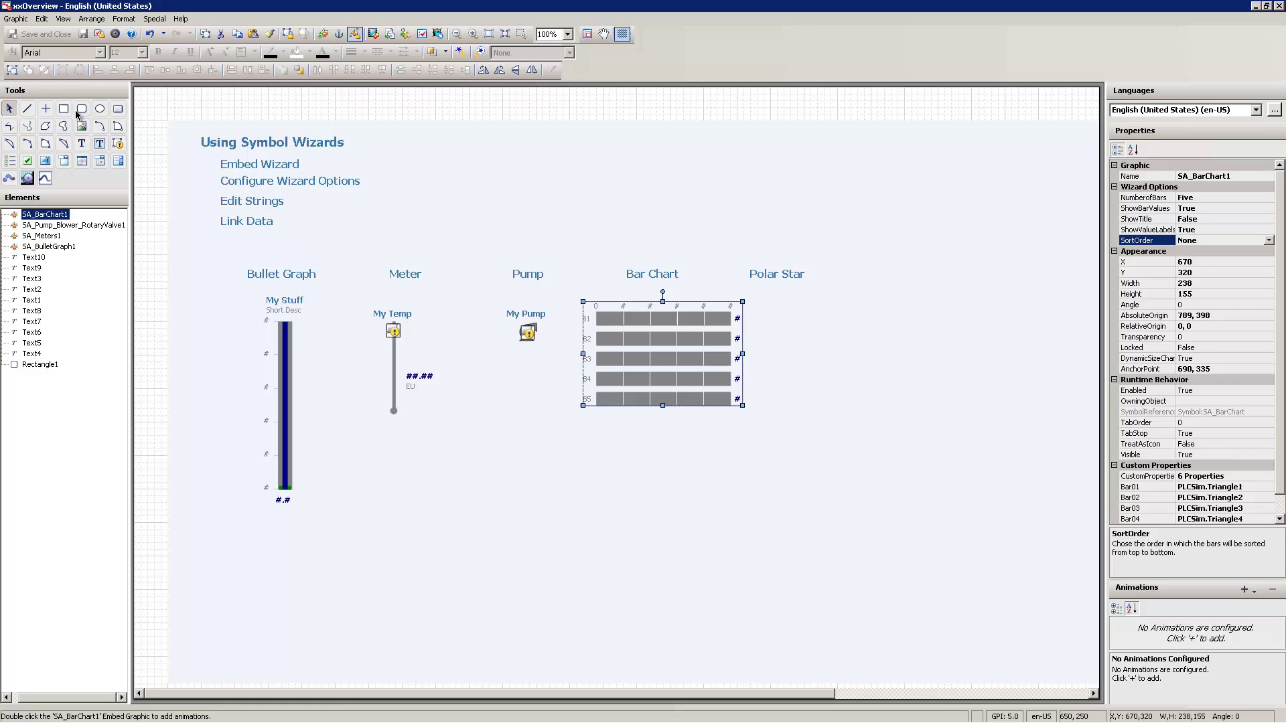
{"action": "left_click", "coordinate": [323, 34]}
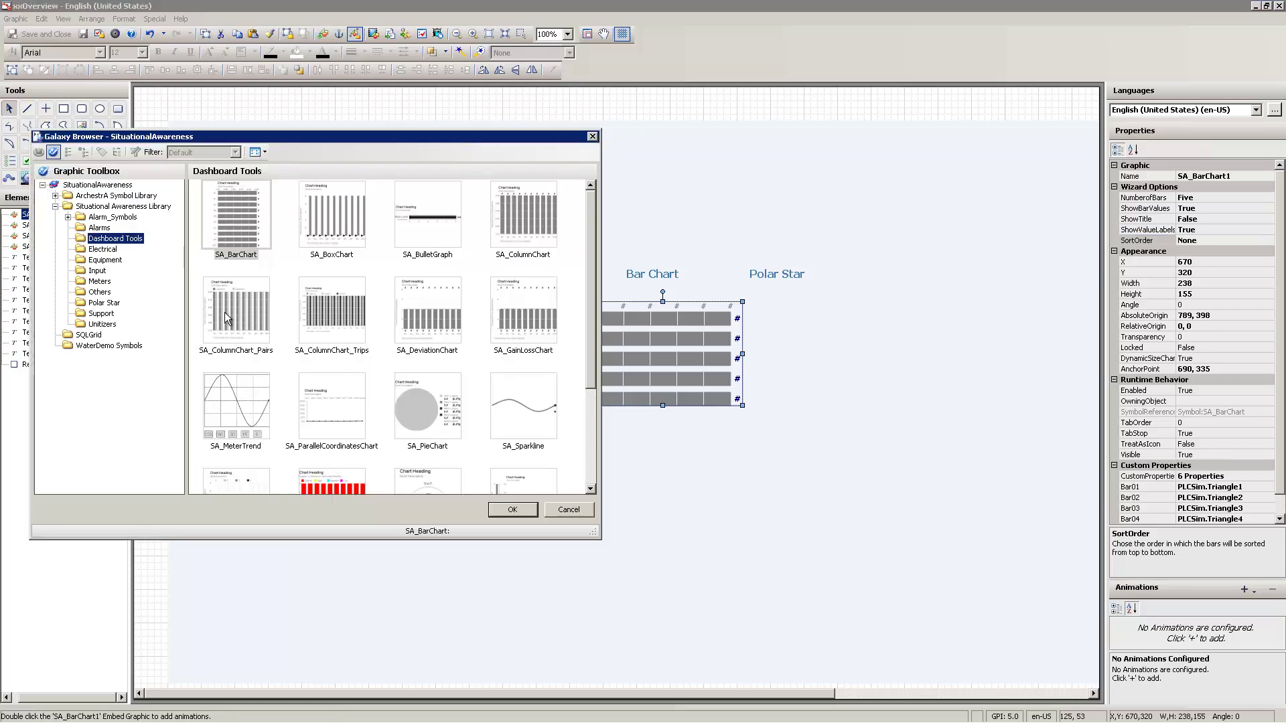
{"action": "left_click", "coordinate": [104, 302]}
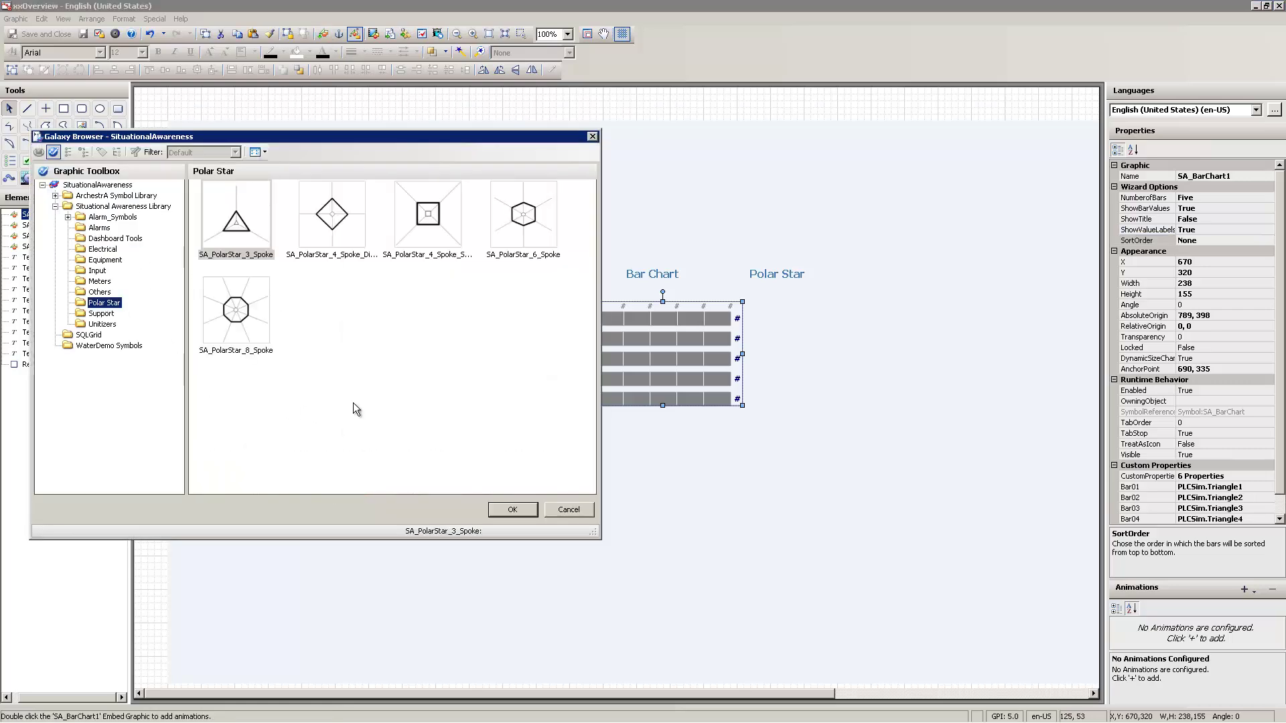
{"action": "left_click", "coordinate": [340, 218]}
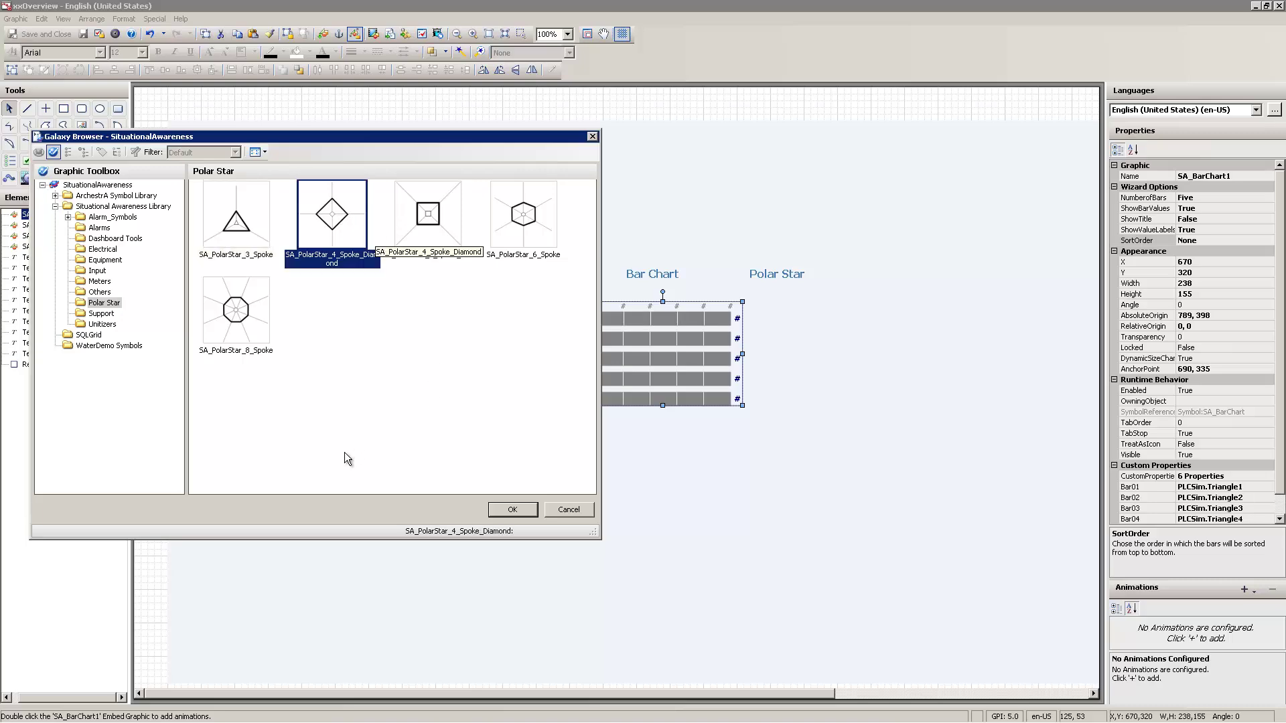
{"action": "left_click", "coordinate": [514, 510]}
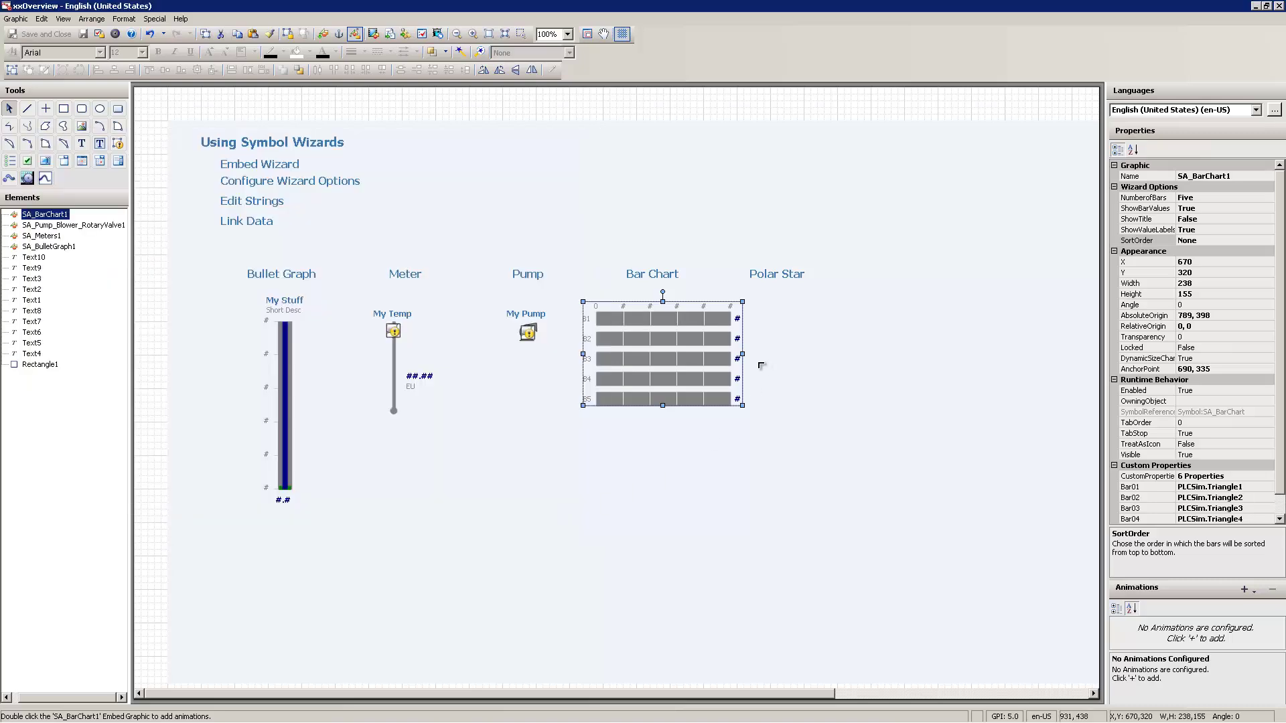
{"action": "left_click", "coordinate": [773, 302]}
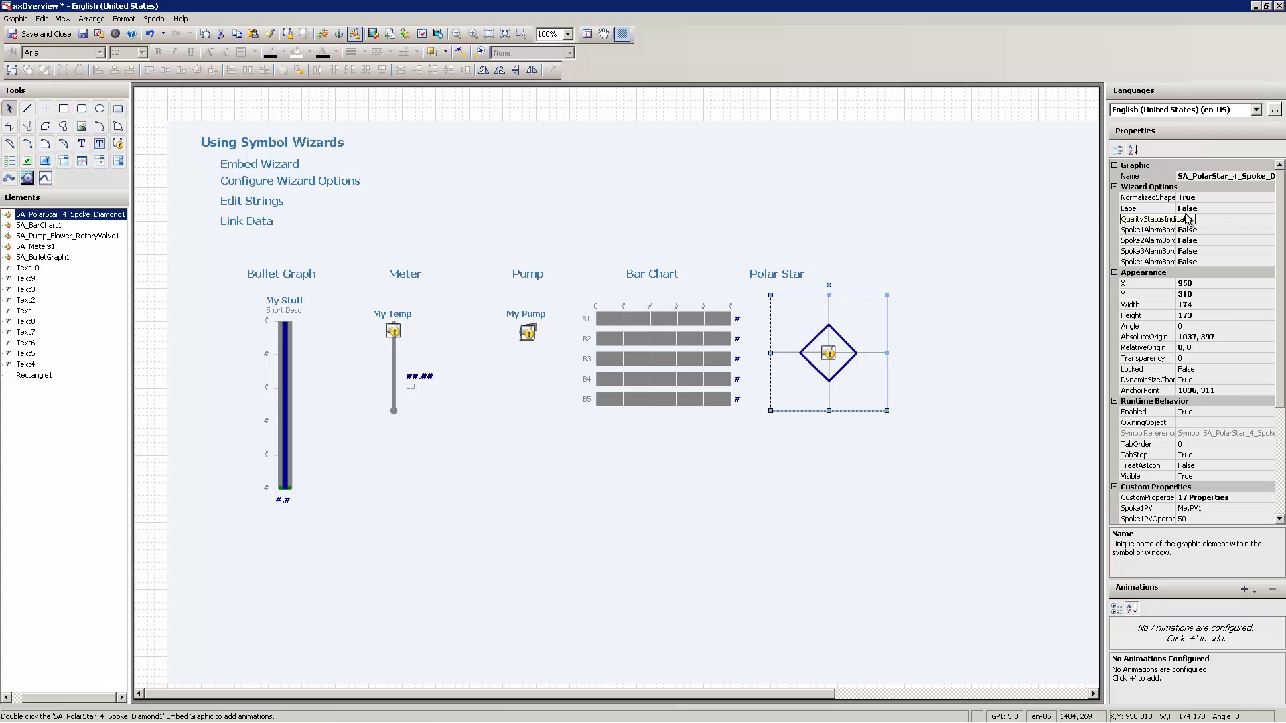
{"action": "double_click", "coordinate": [1203, 208]}
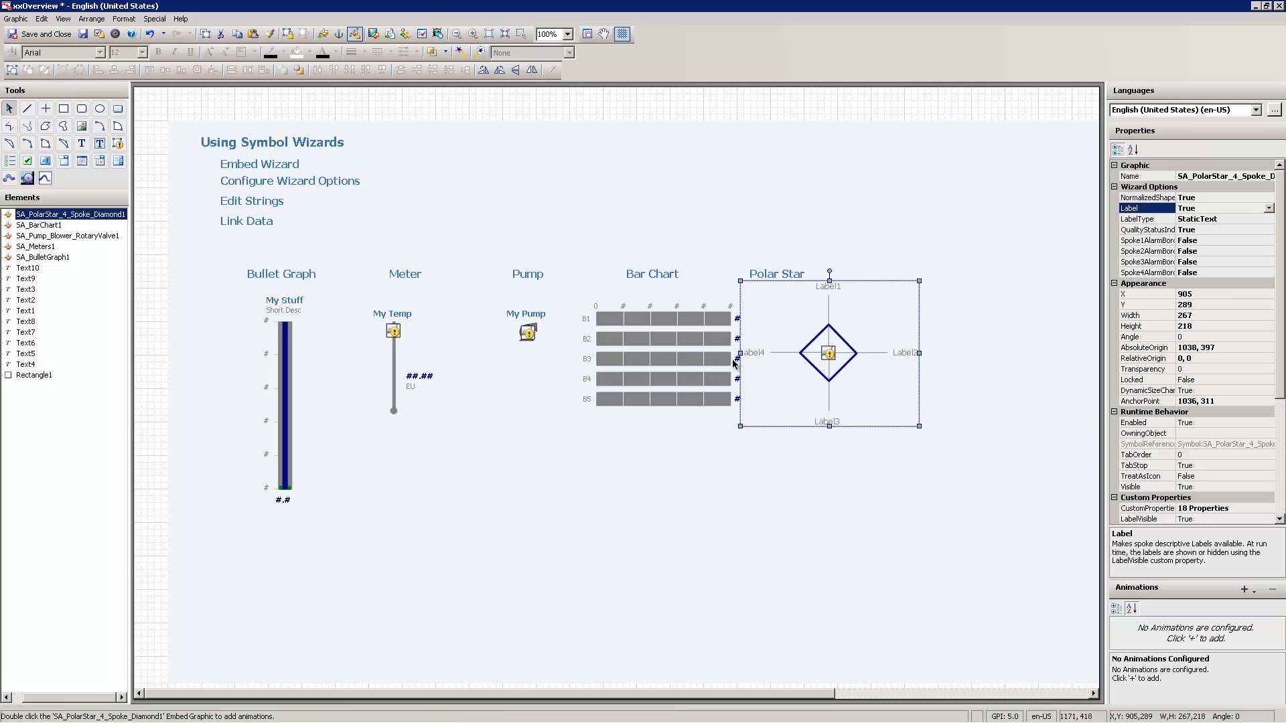
{"action": "double_click", "coordinate": [1196, 208]}
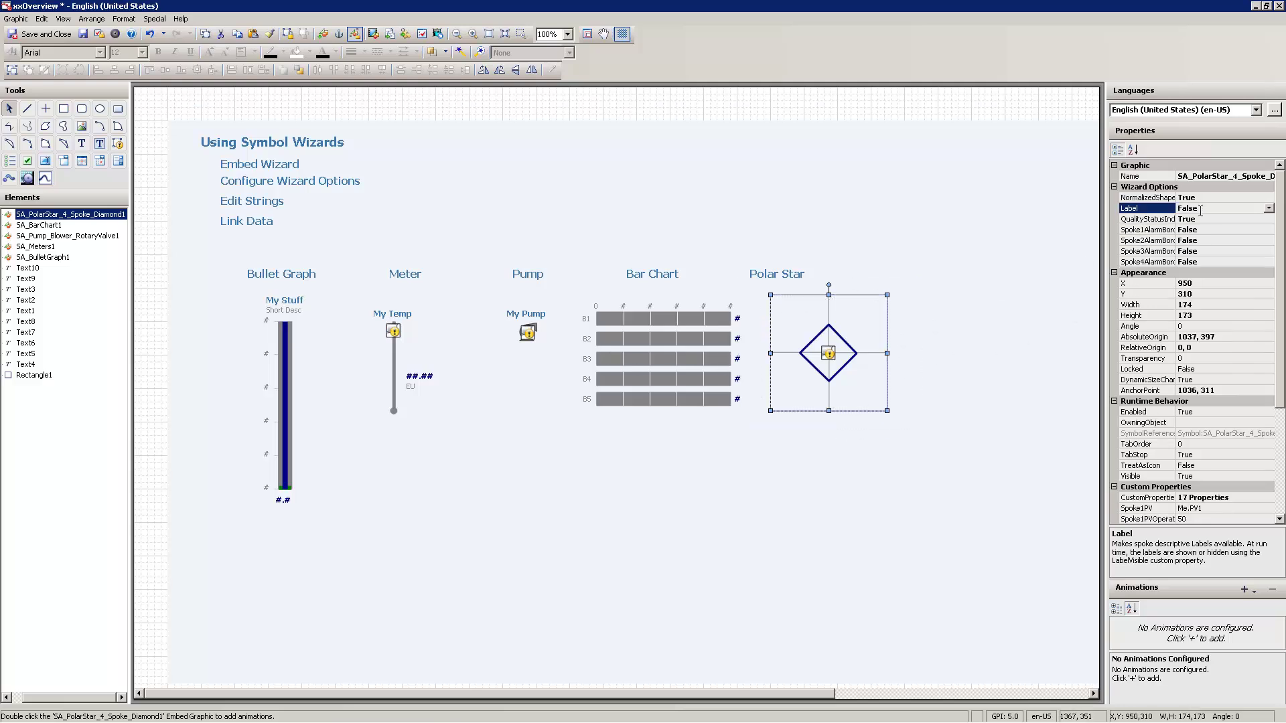
- Substitute Me with PLCSim in the polar star's references, giving PLCSim.PV1–PV4 and SP1–SP4
{"action": "left_click", "coordinate": [836, 360]}
{"action": "key", "text": "ctrl+e"}
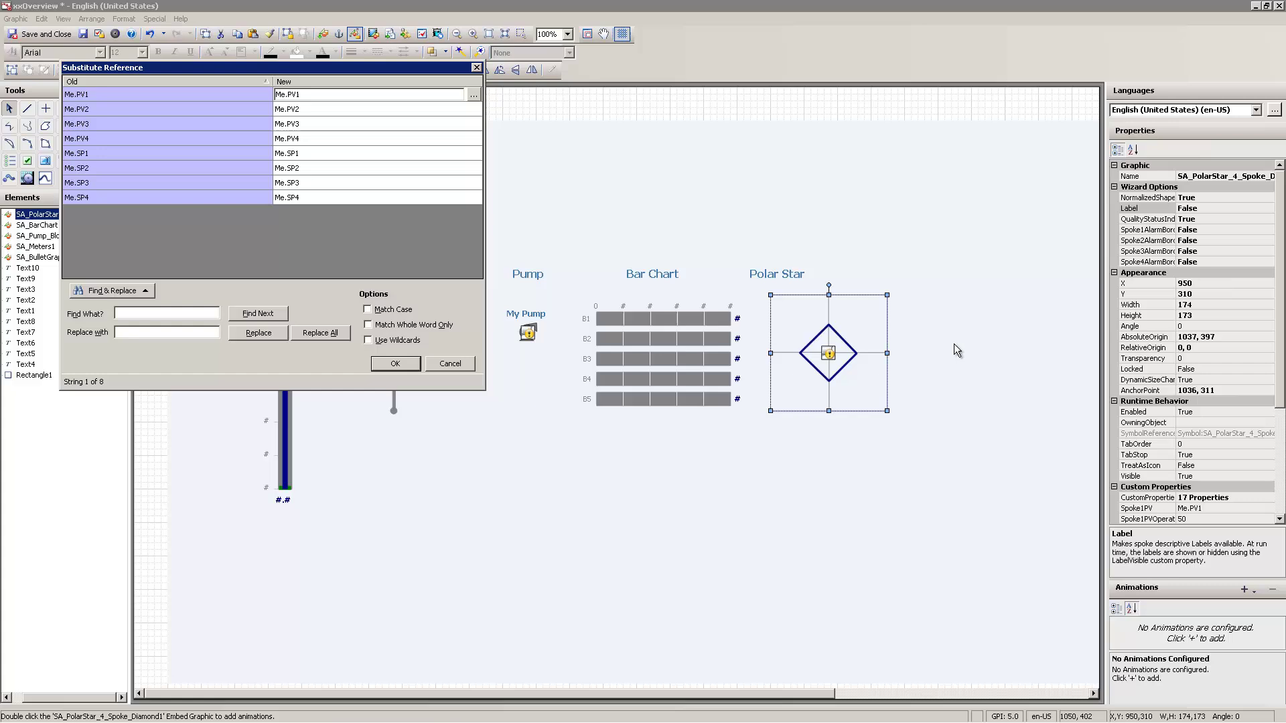
{"action": "left_click", "coordinate": [138, 313]}
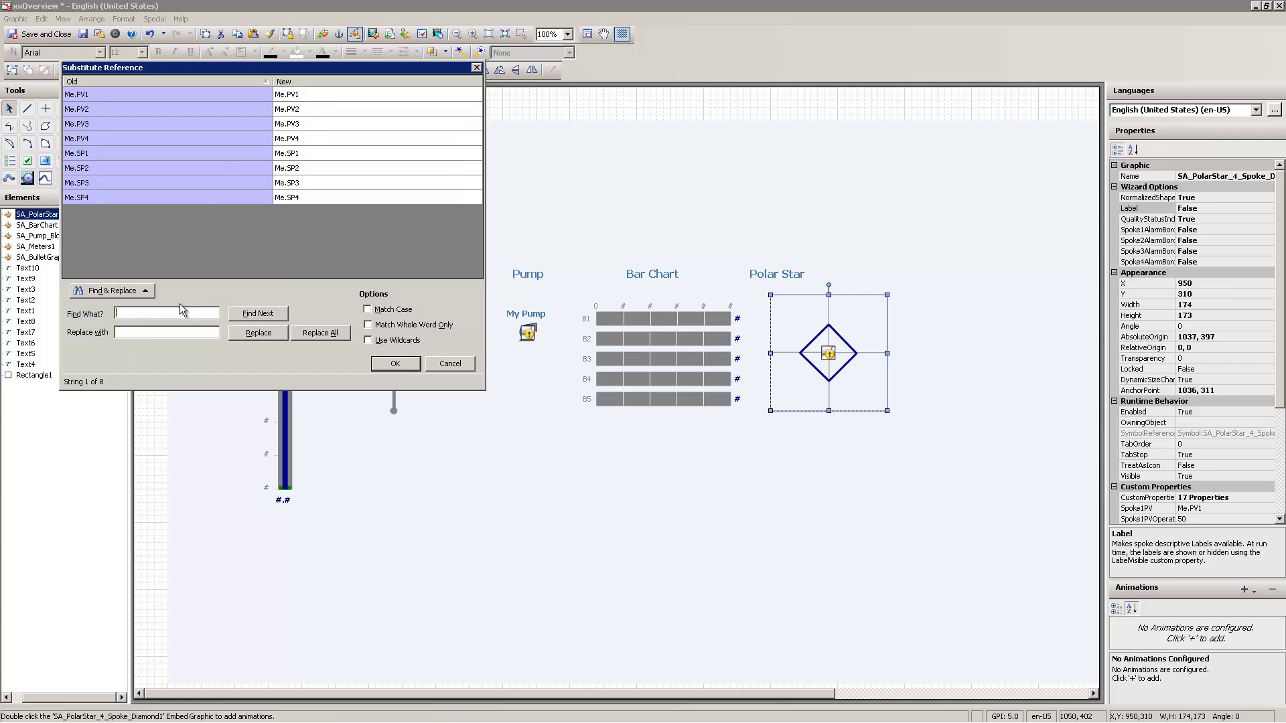
{"action": "type", "text": "Me"}
{"action": "left_click", "coordinate": [303, 334]}
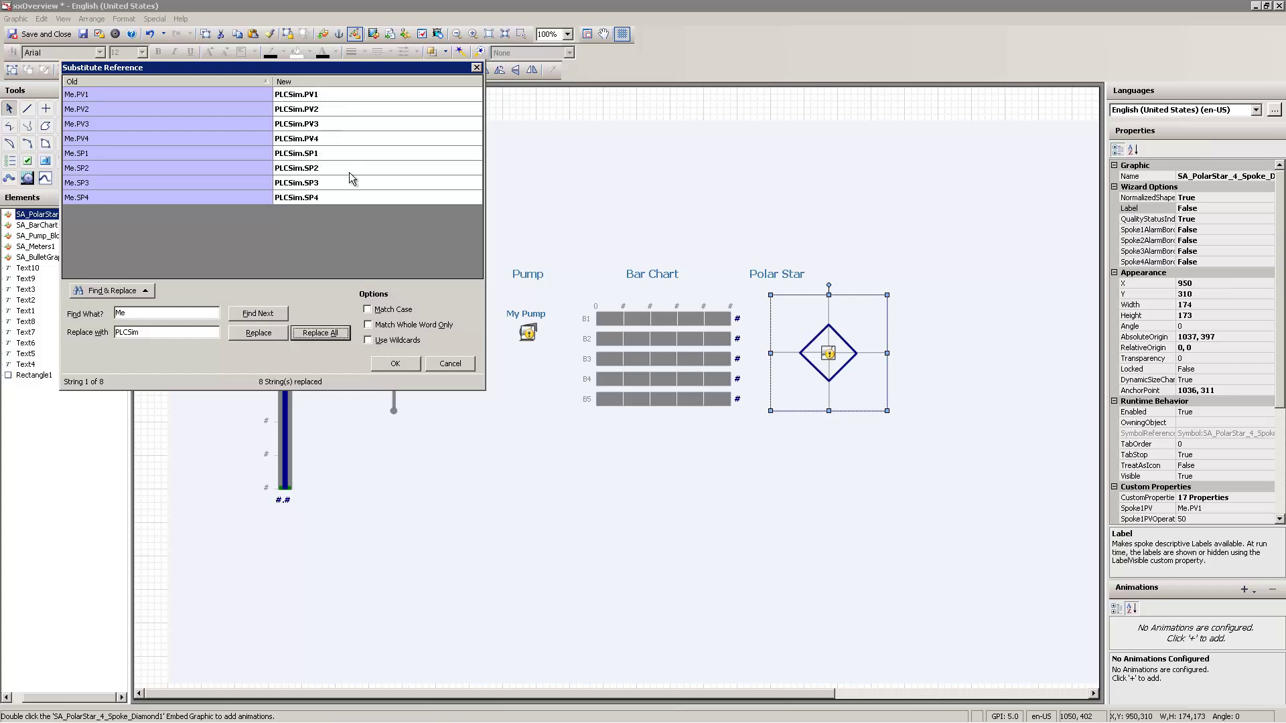
{"action": "left_click", "coordinate": [395, 365]}
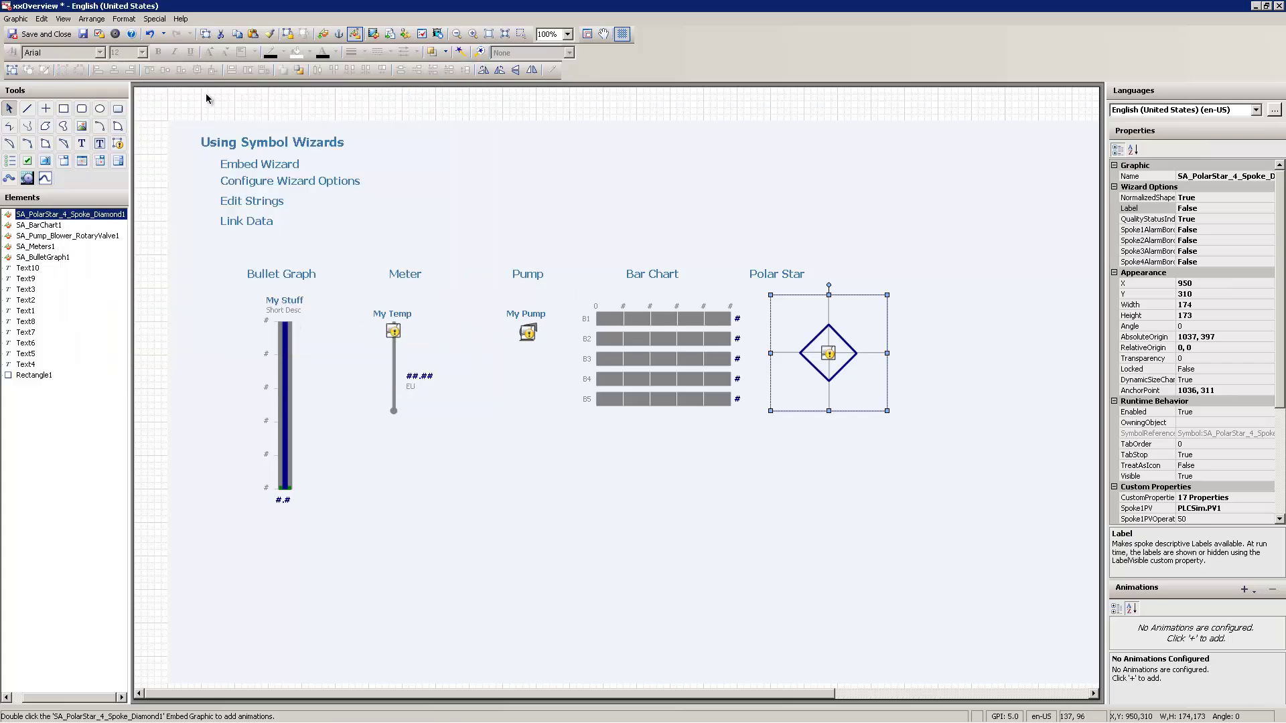
- Save the xxOverview graphic with the polar star's PLCSim references in place
{"action": "left_click", "coordinate": [82, 33]}
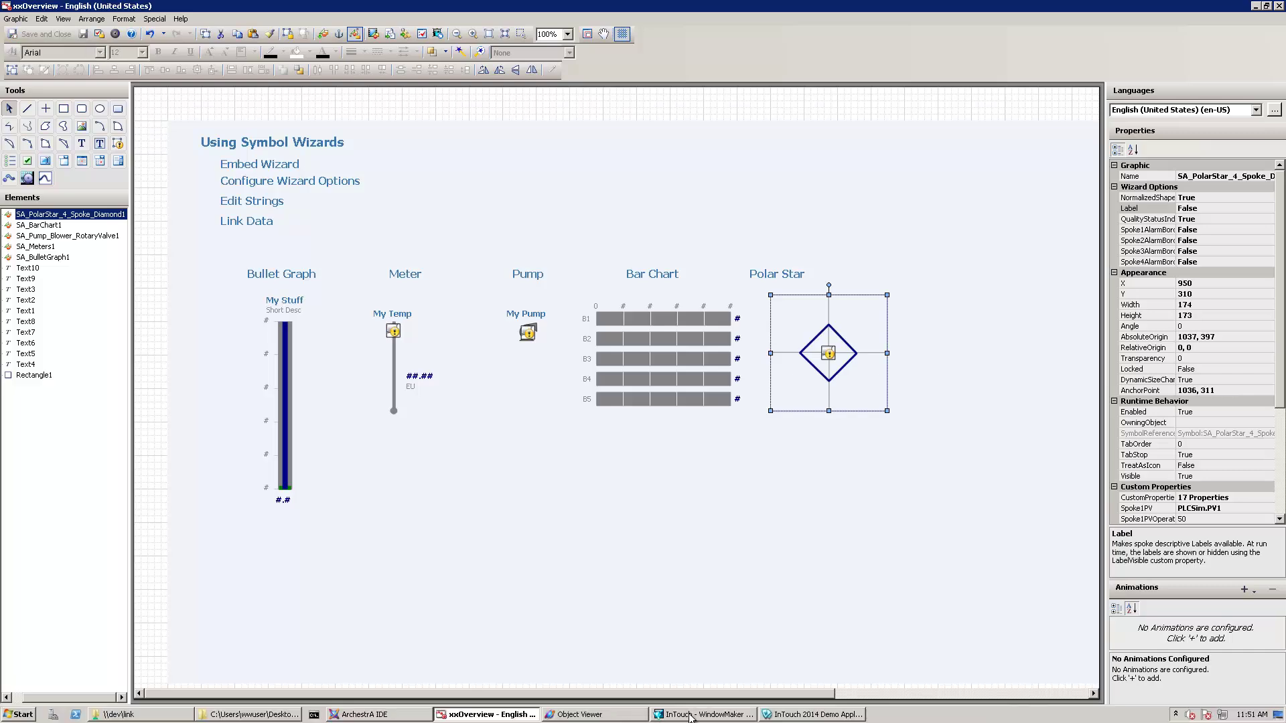